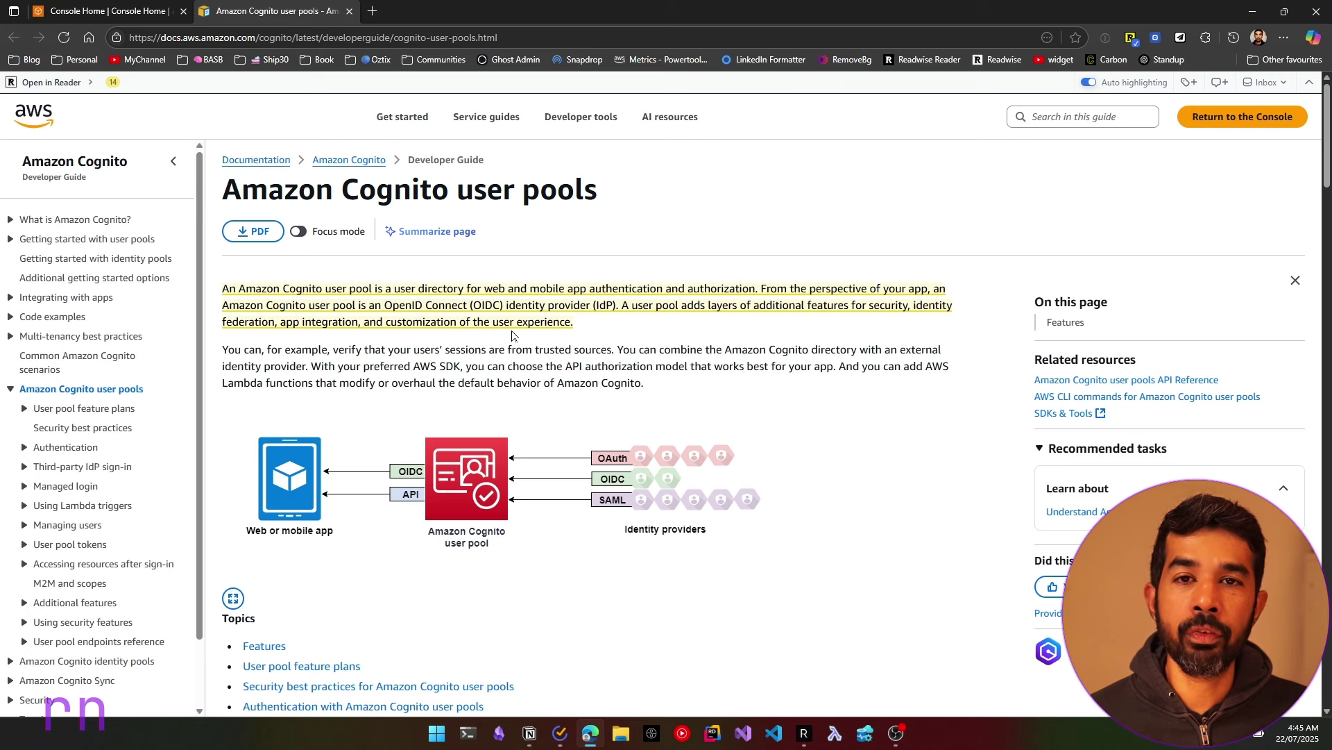
Read down the Cognito user pool features page in the AWS Developer Guide.
{"action": "scroll", "coordinate": [512, 336], "scroll_direction": "down", "scroll_amount": 8}
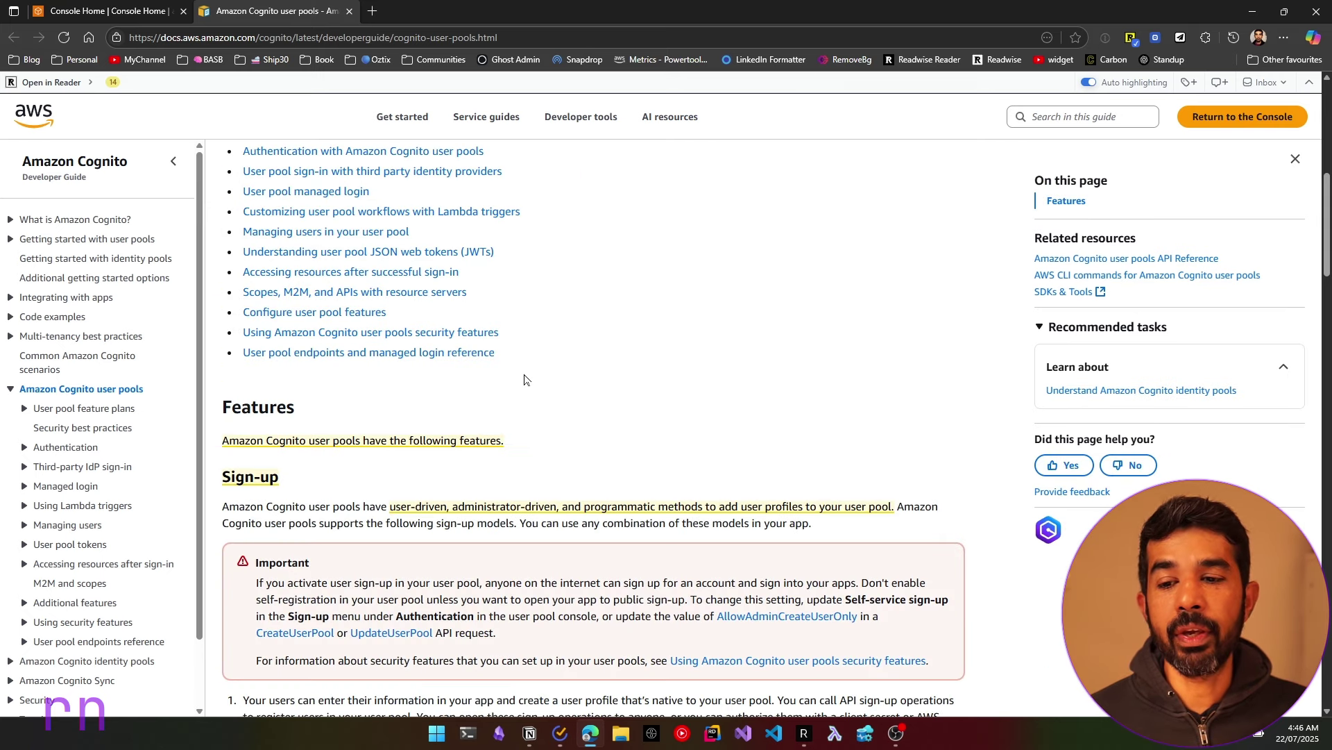
{"action": "scroll", "coordinate": [530, 378], "scroll_direction": "down", "scroll_amount": 2}
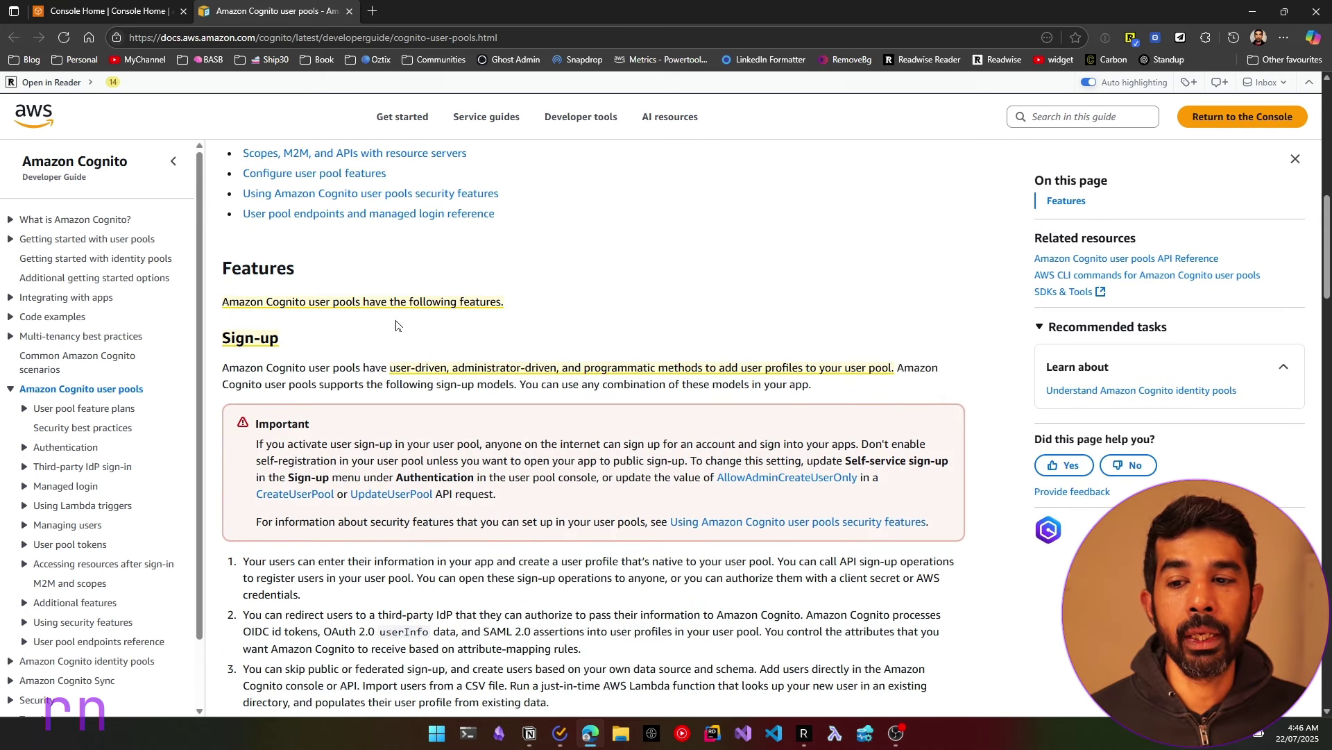
{"action": "scroll", "coordinate": [337, 330], "scroll_direction": "down", "scroll_amount": 1}
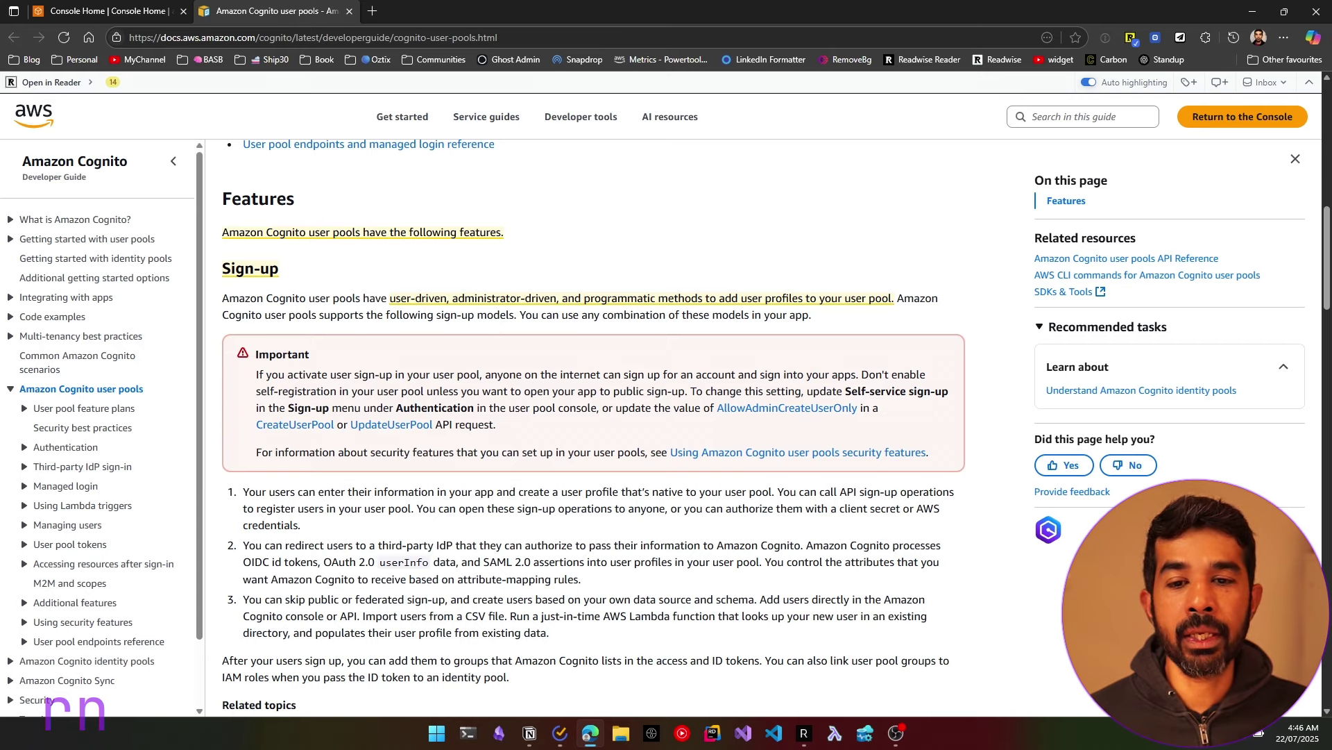
{"action": "scroll", "coordinate": [264, 415], "scroll_direction": "down", "scroll_amount": 6}
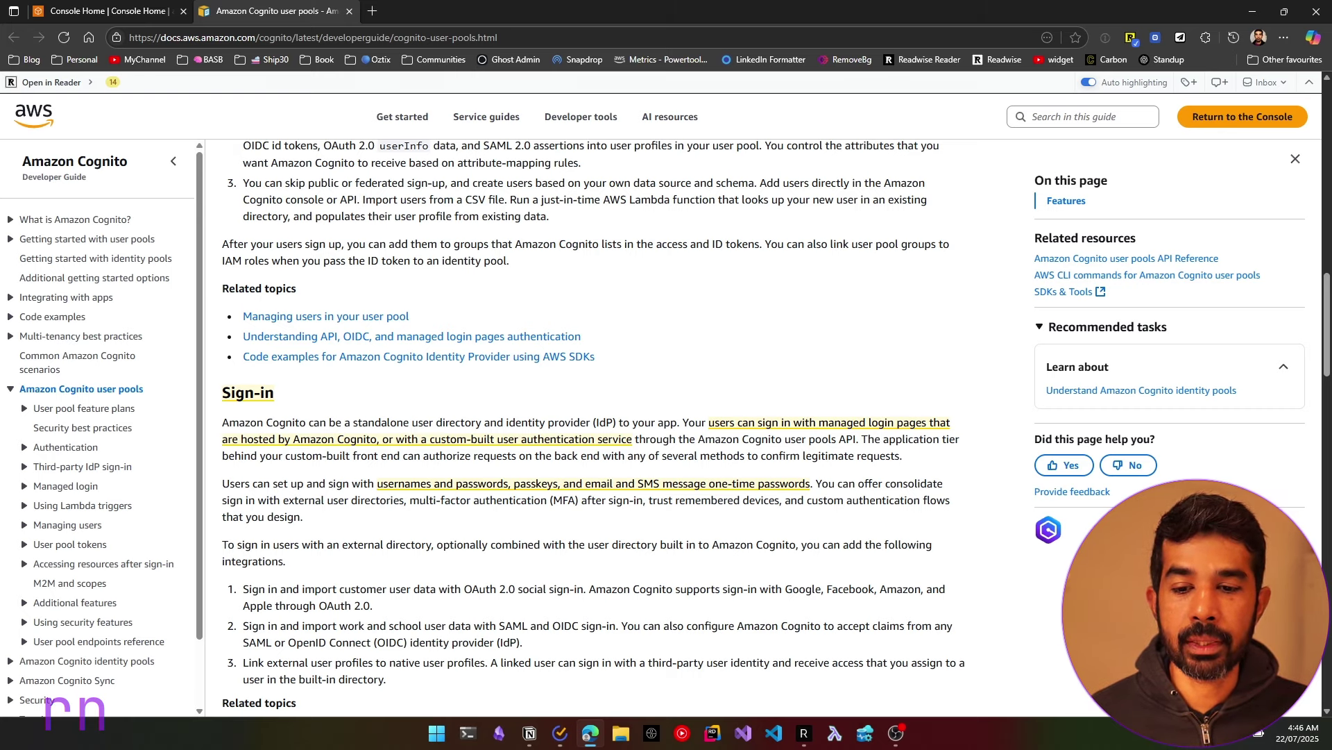
{"action": "scroll", "coordinate": [590, 416], "scroll_direction": "down", "scroll_amount": 1}
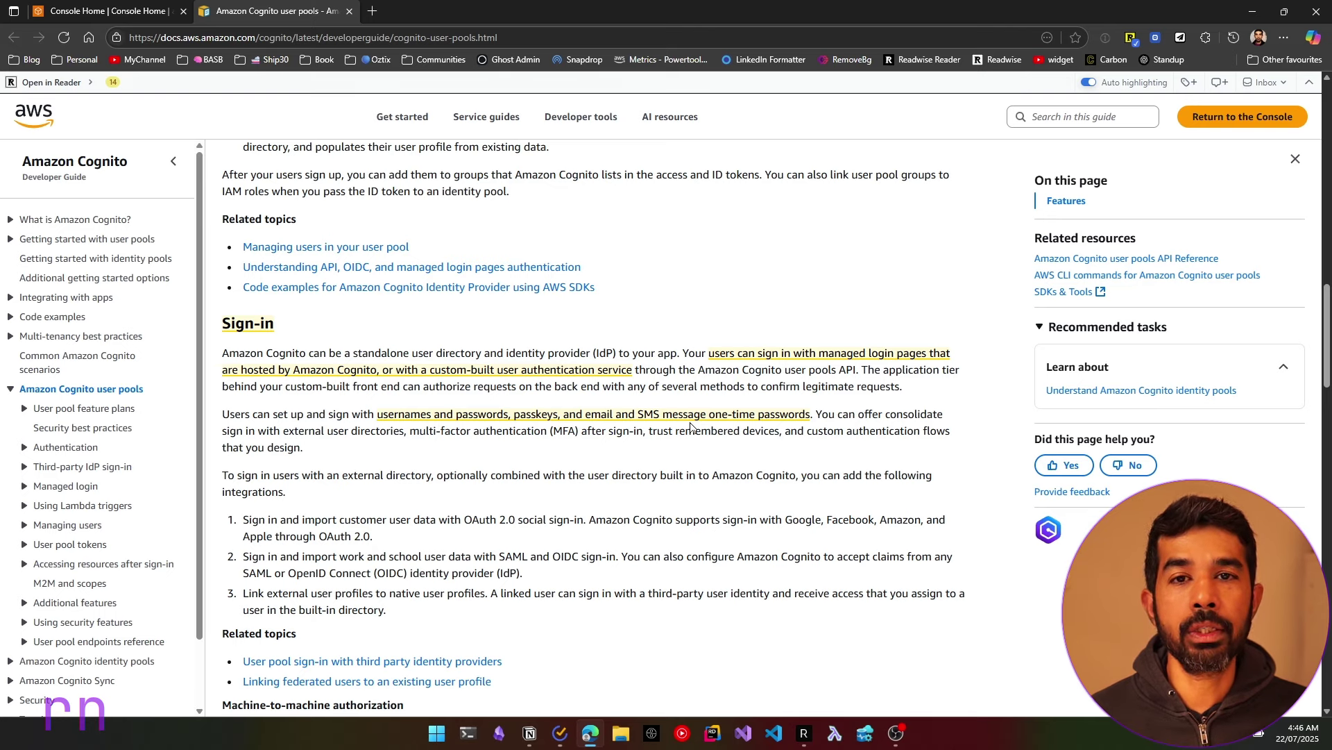
{"action": "scroll", "coordinate": [691, 426], "scroll_direction": "down", "scroll_amount": 10}
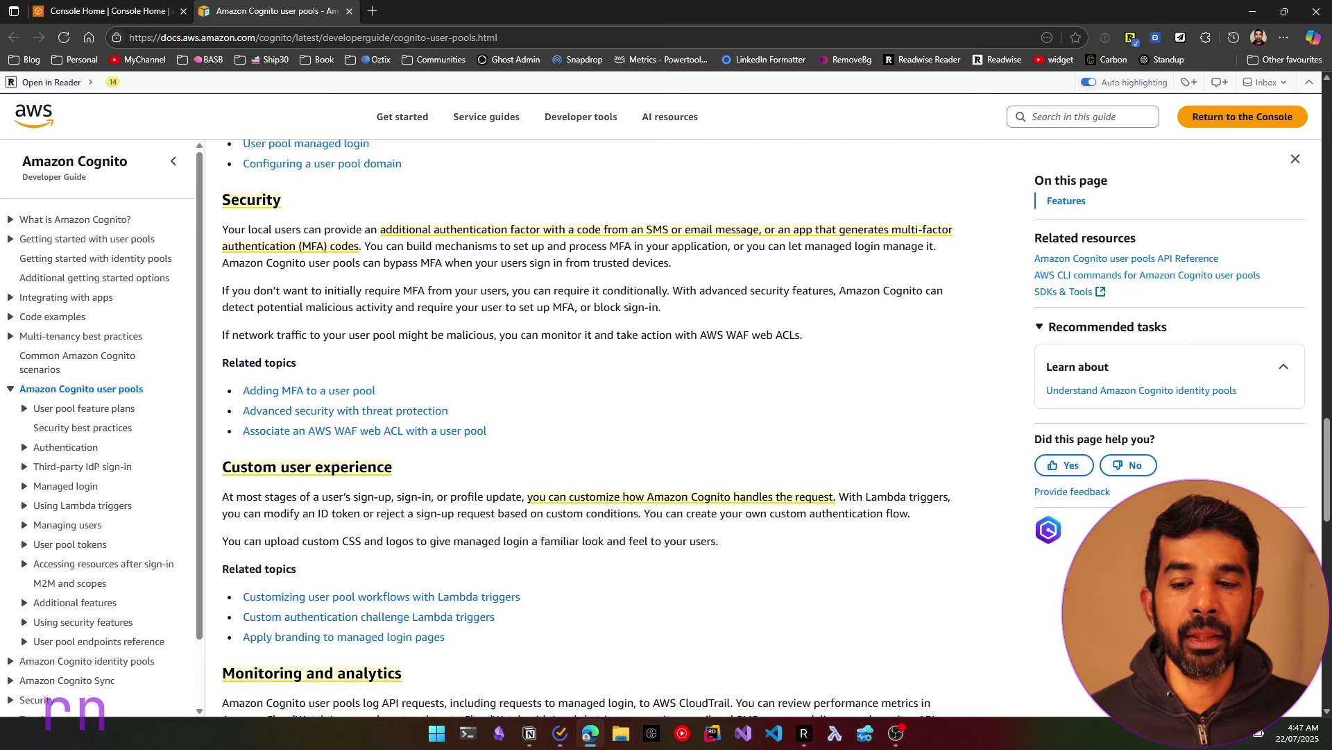
{"action": "scroll", "coordinate": [387, 413], "scroll_direction": "down", "scroll_amount": 4}
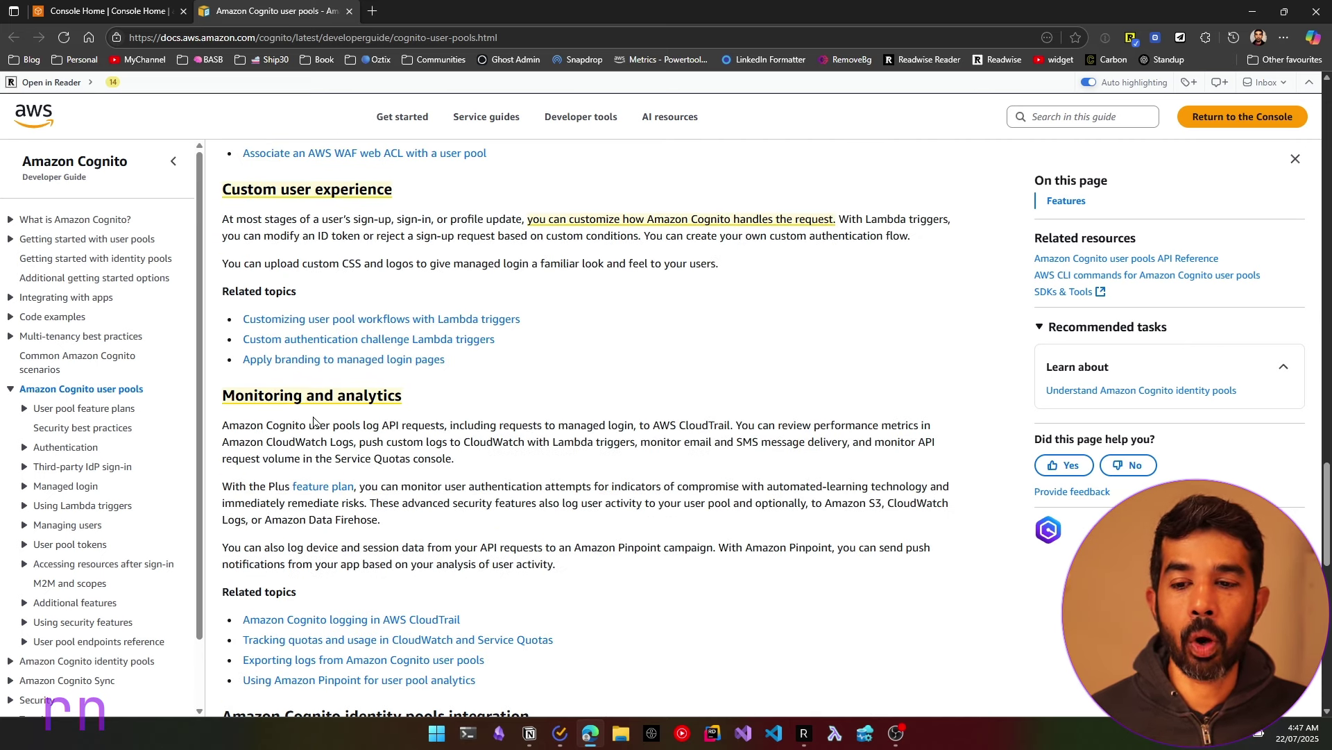
{"action": "scroll", "coordinate": [572, 404], "scroll_direction": "down", "scroll_amount": 1}
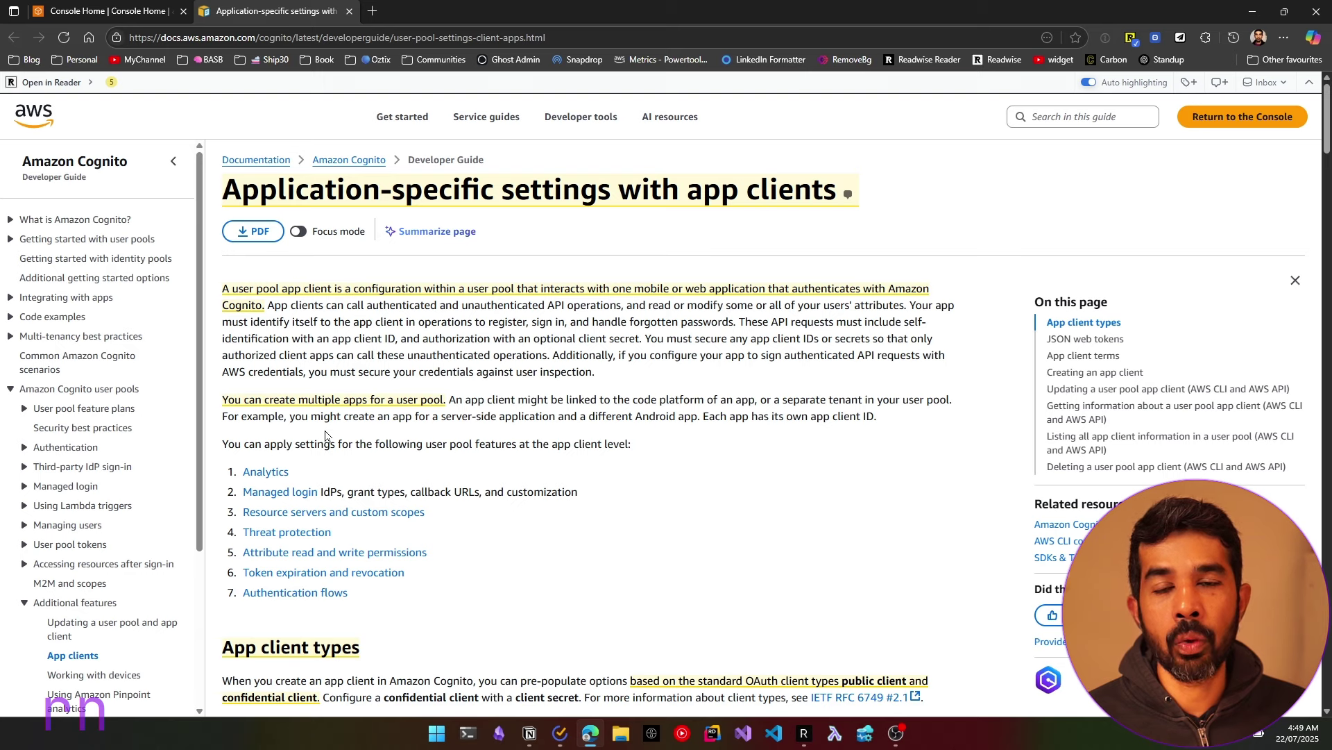
Read the App client types section, then go back to the Console Home tab.
{"action": "scroll", "coordinate": [325, 435], "scroll_direction": "down", "scroll_amount": 1}
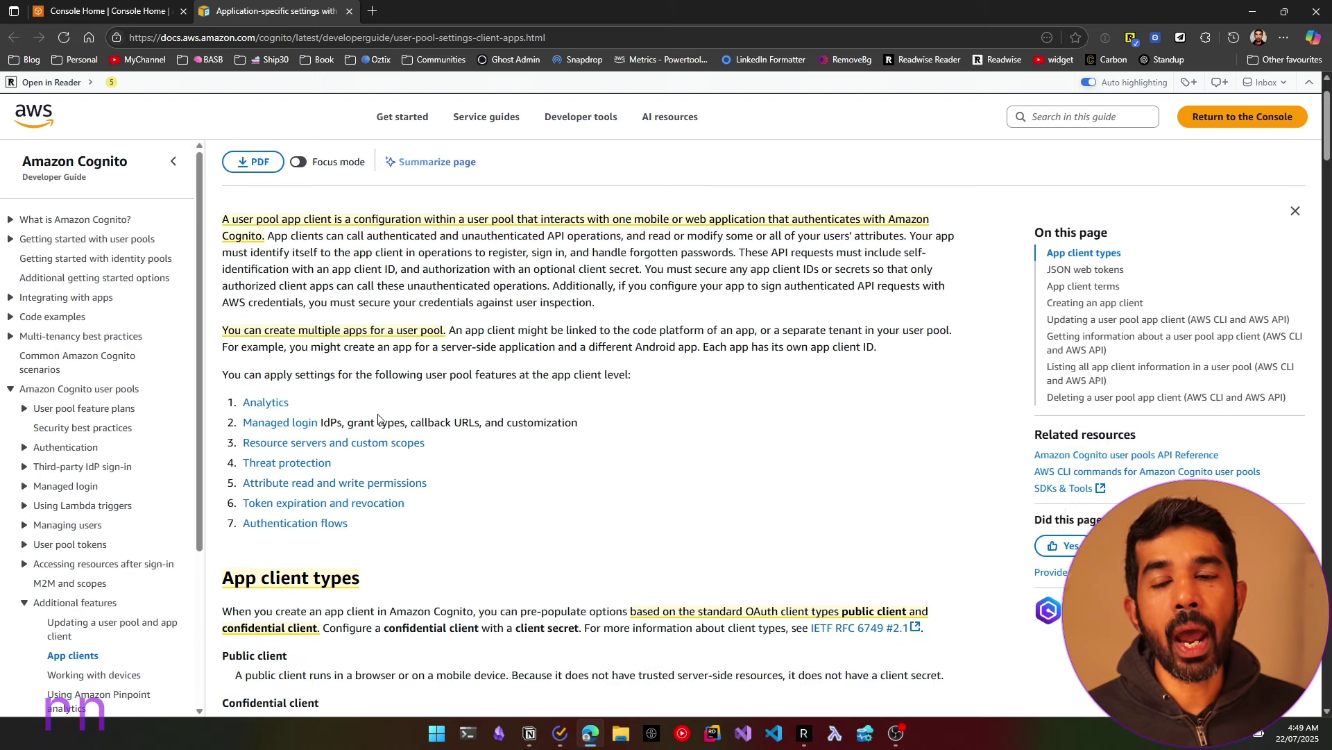
{"action": "scroll", "coordinate": [378, 418], "scroll_direction": "down", "scroll_amount": 3}
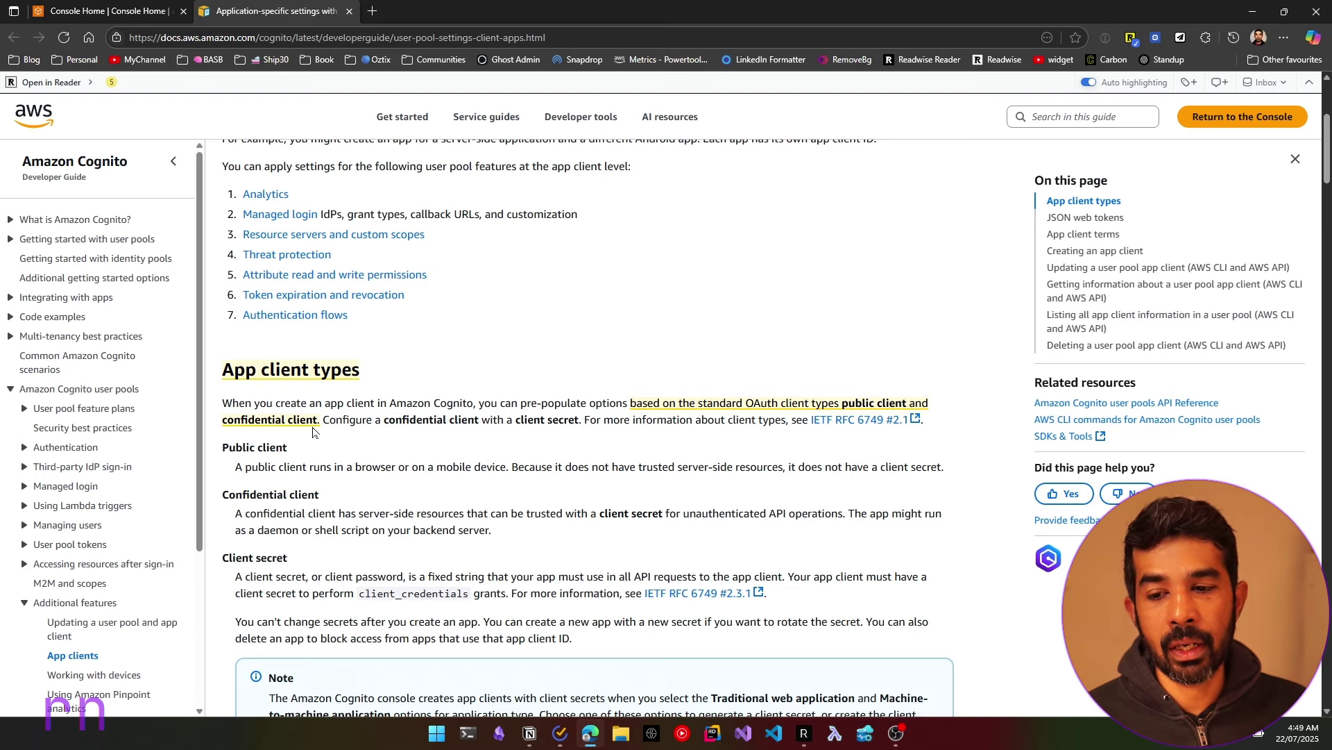
{"action": "scroll", "coordinate": [281, 460], "scroll_direction": "down", "scroll_amount": 1}
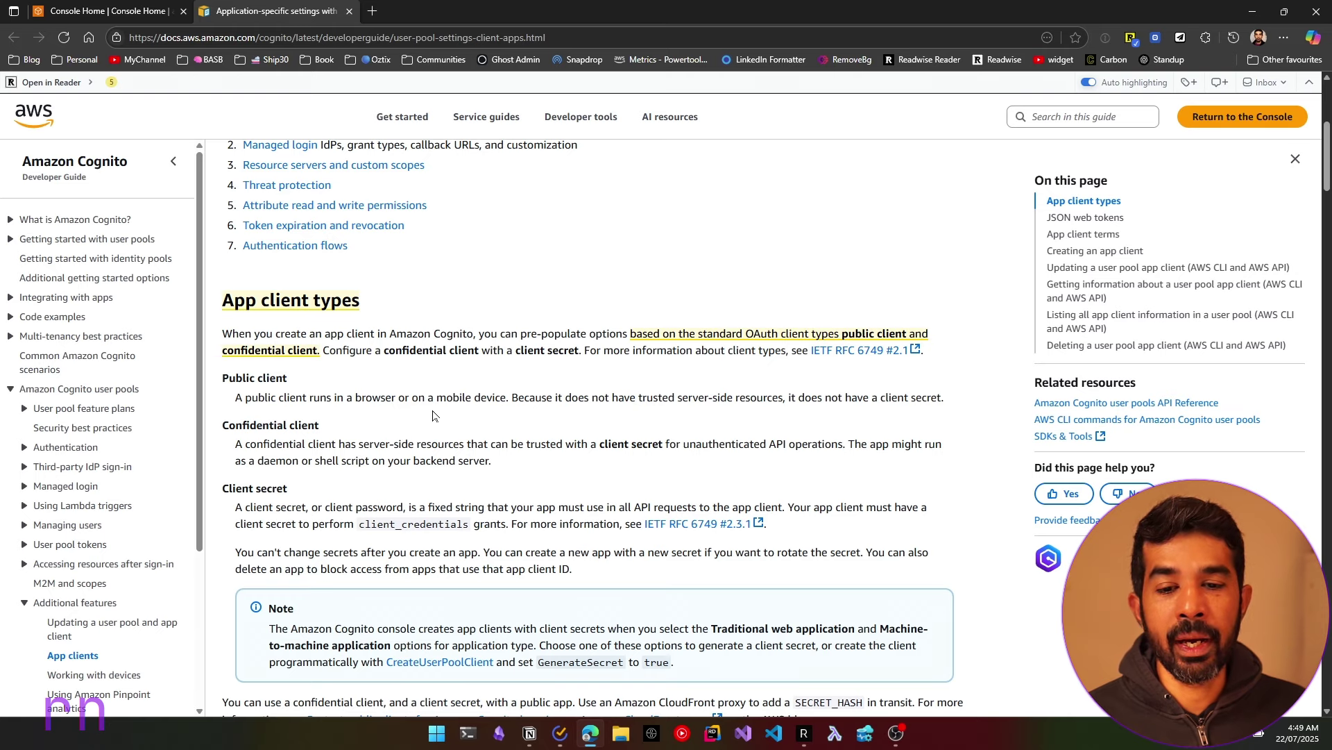
{"action": "scroll", "coordinate": [433, 414], "scroll_direction": "down", "scroll_amount": 1}
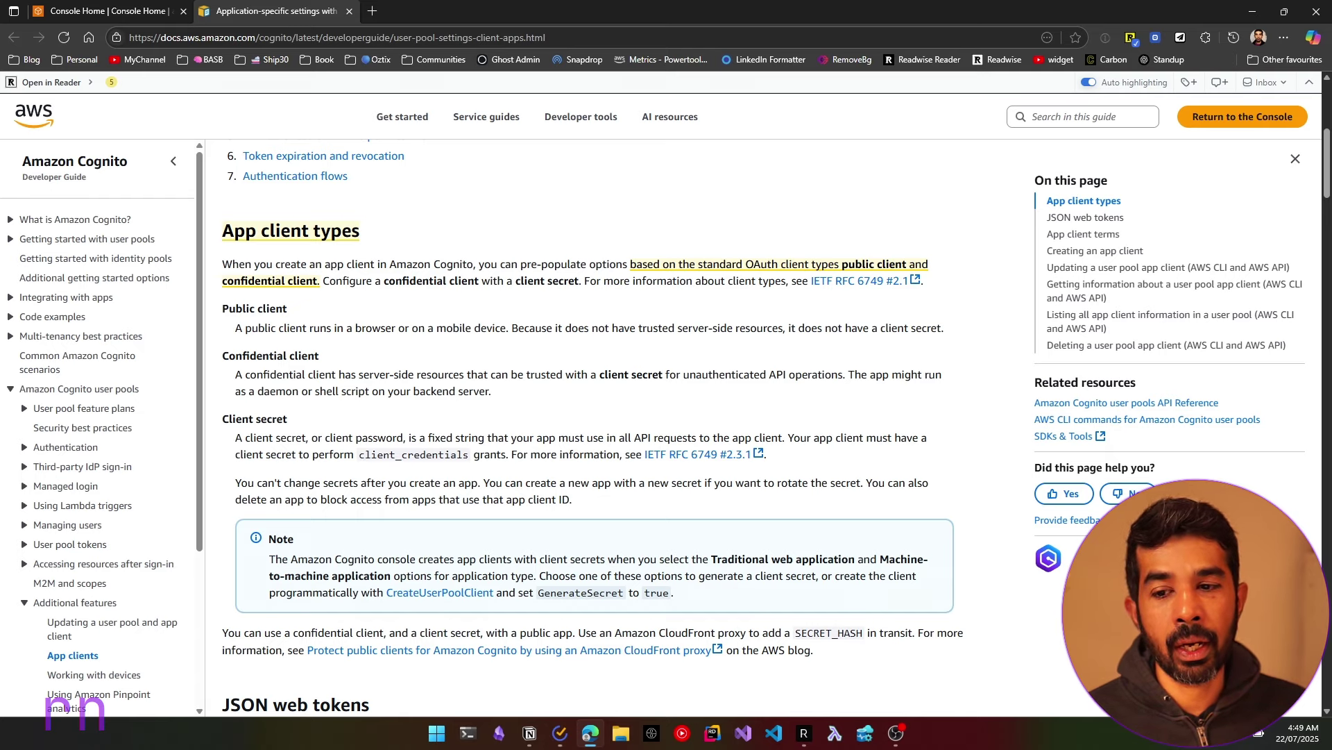
{"action": "key", "text": "ctrl+Tab"}
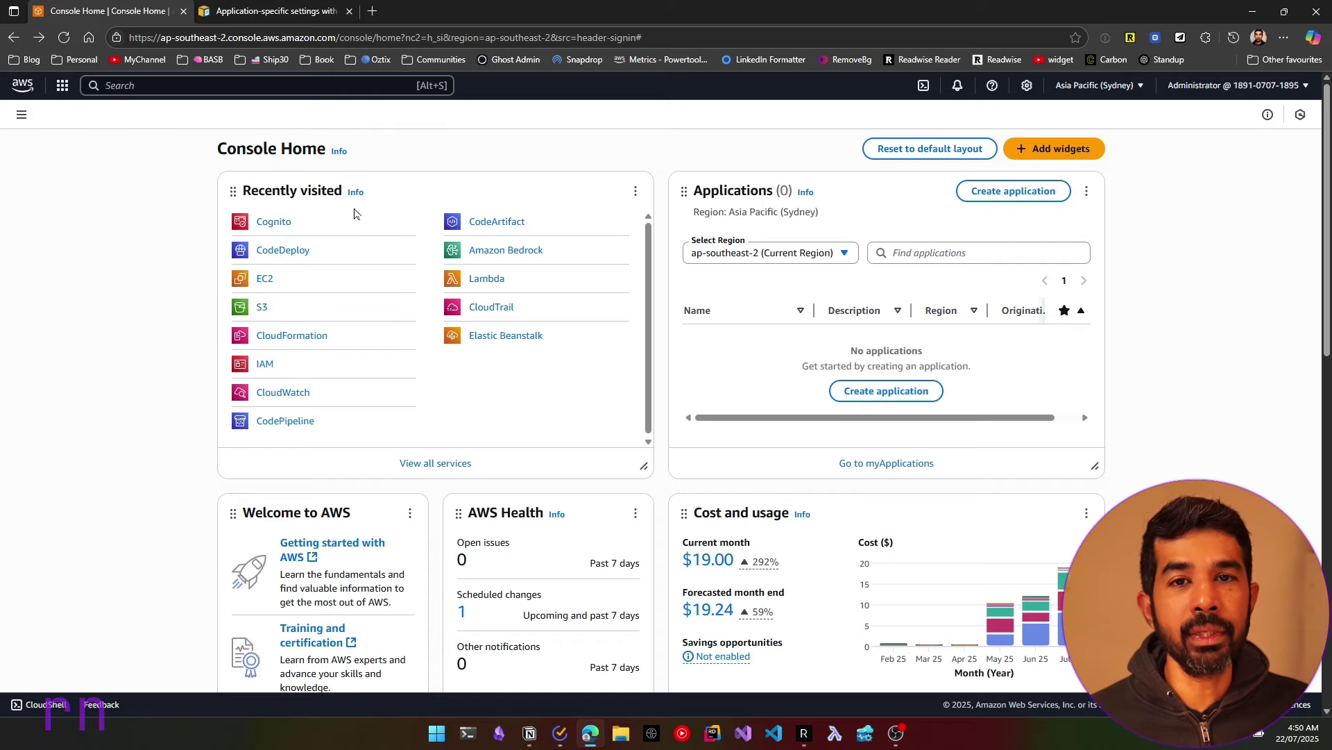
Search 'cogni', open Amazon Cognito's User pools list, and start creating a user pool.
{"action": "left_click", "coordinate": [227, 85]}
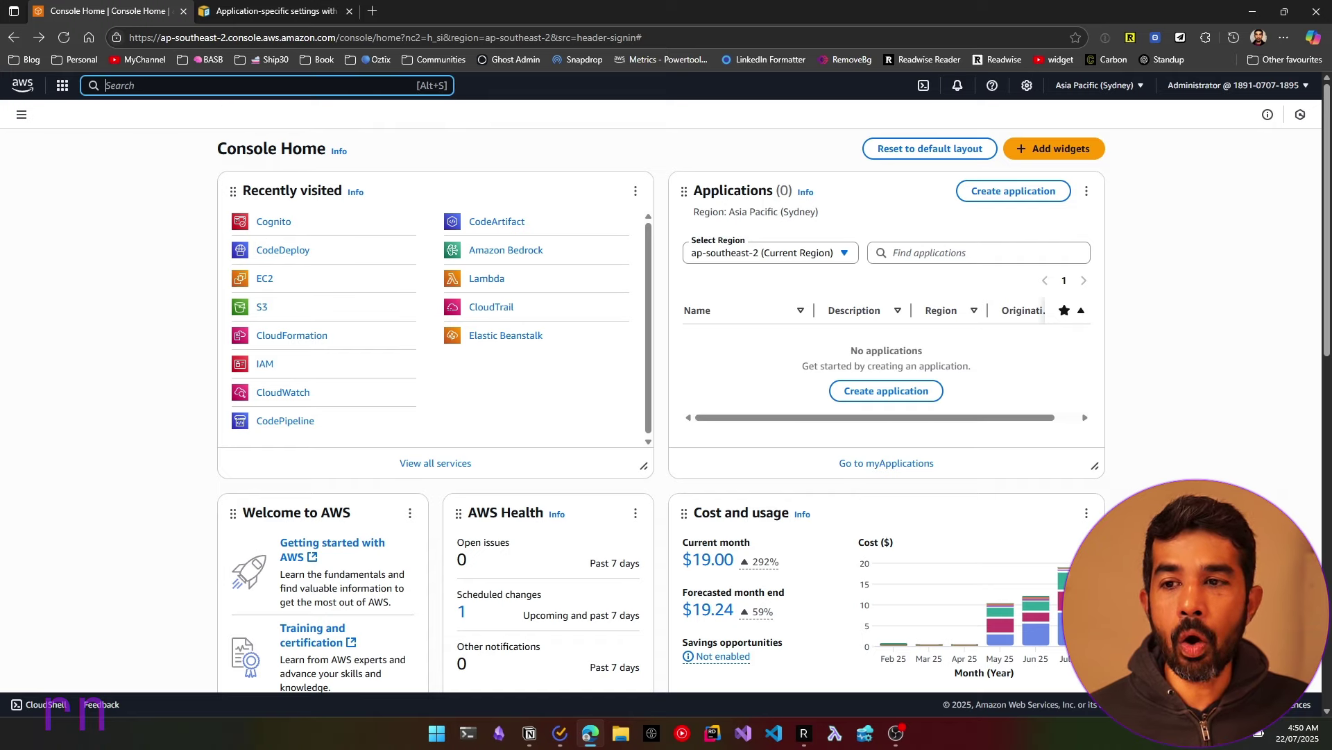
{"action": "type", "text": "cognito"}
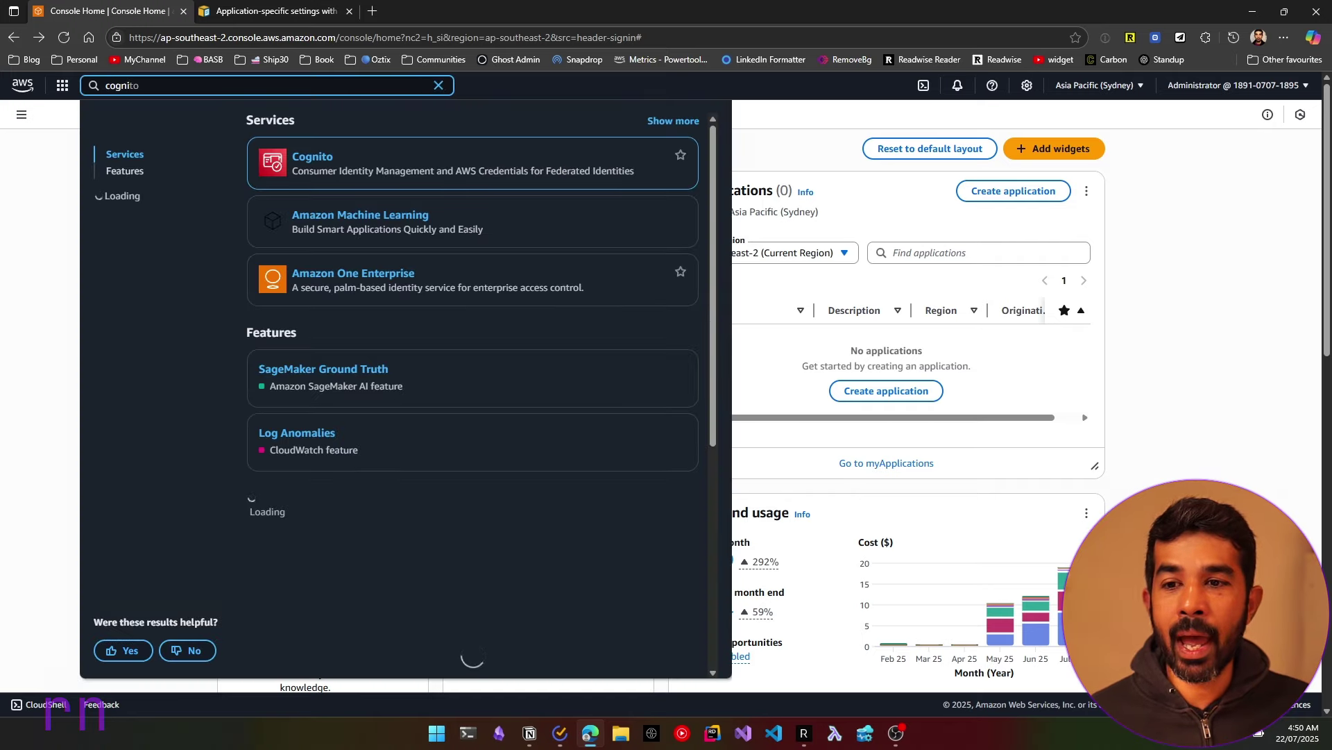
{"action": "left_click", "coordinate": [304, 158]}
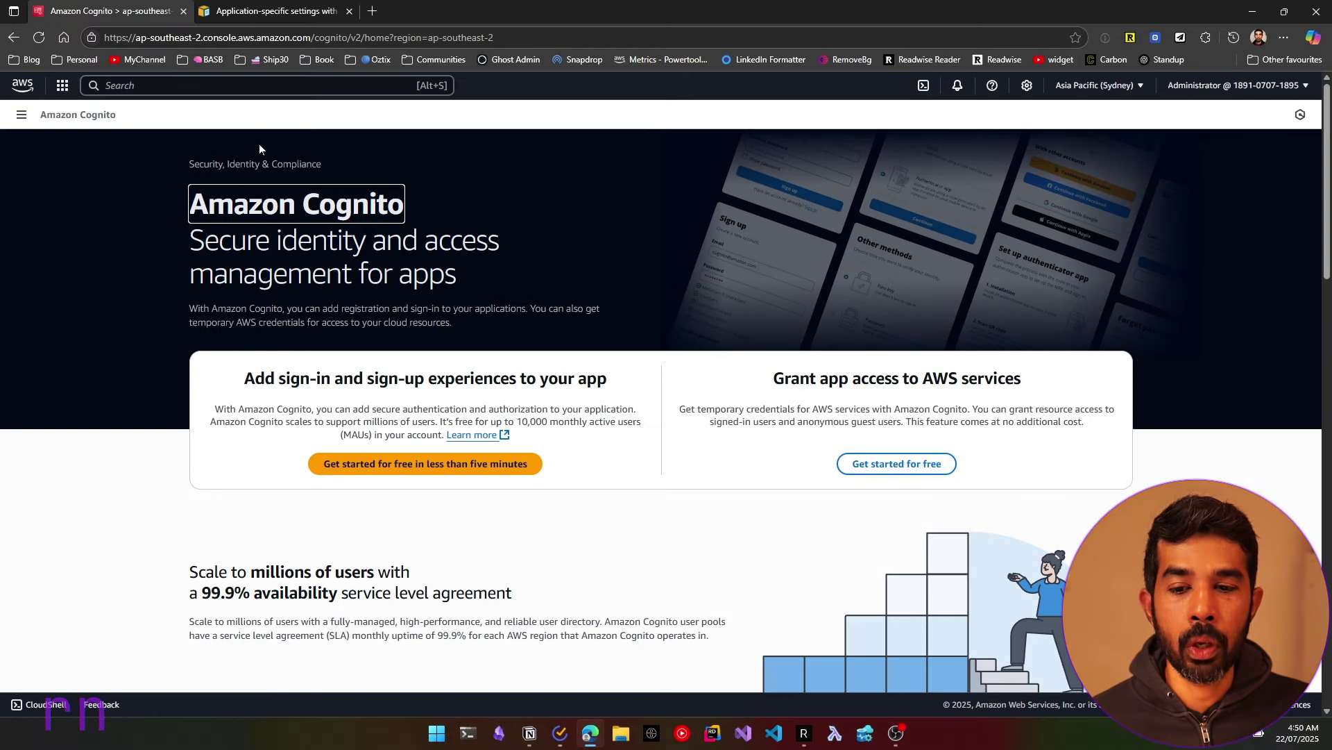
{"action": "left_click", "coordinate": [21, 114]}
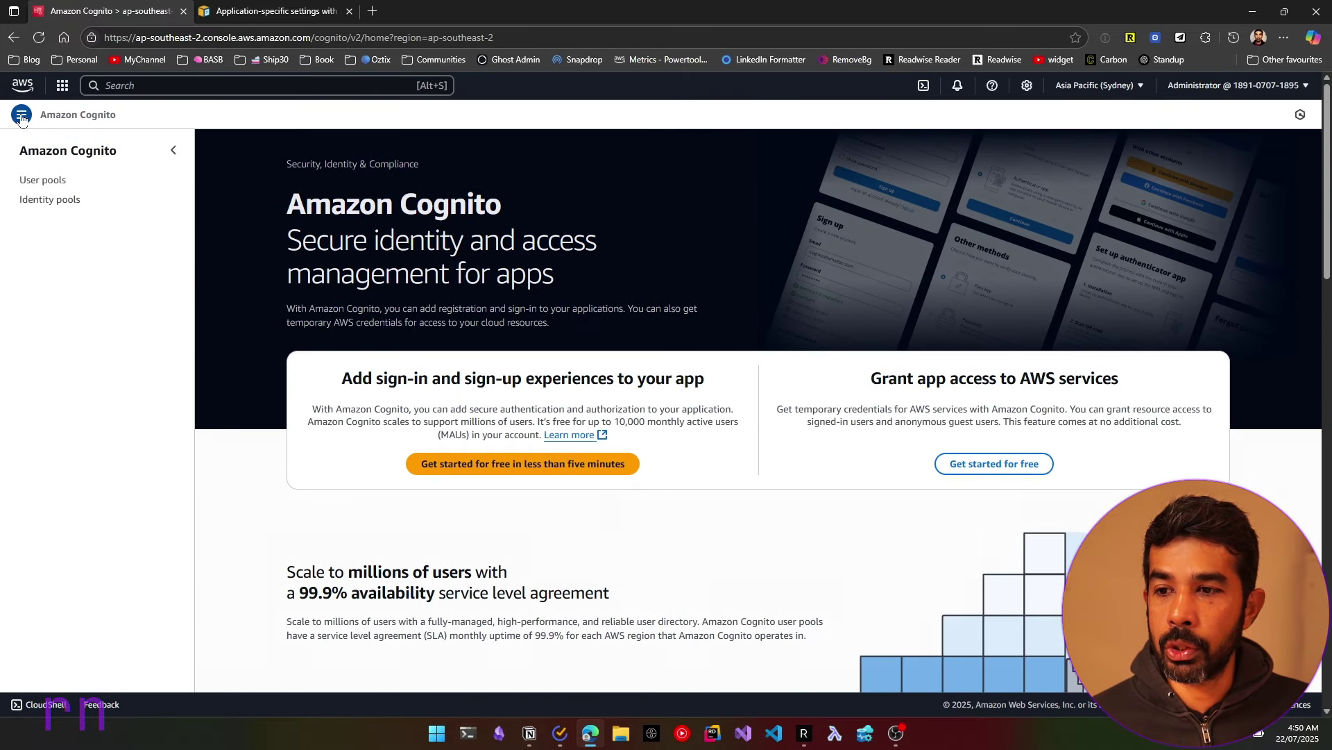
{"action": "left_click", "coordinate": [51, 181]}
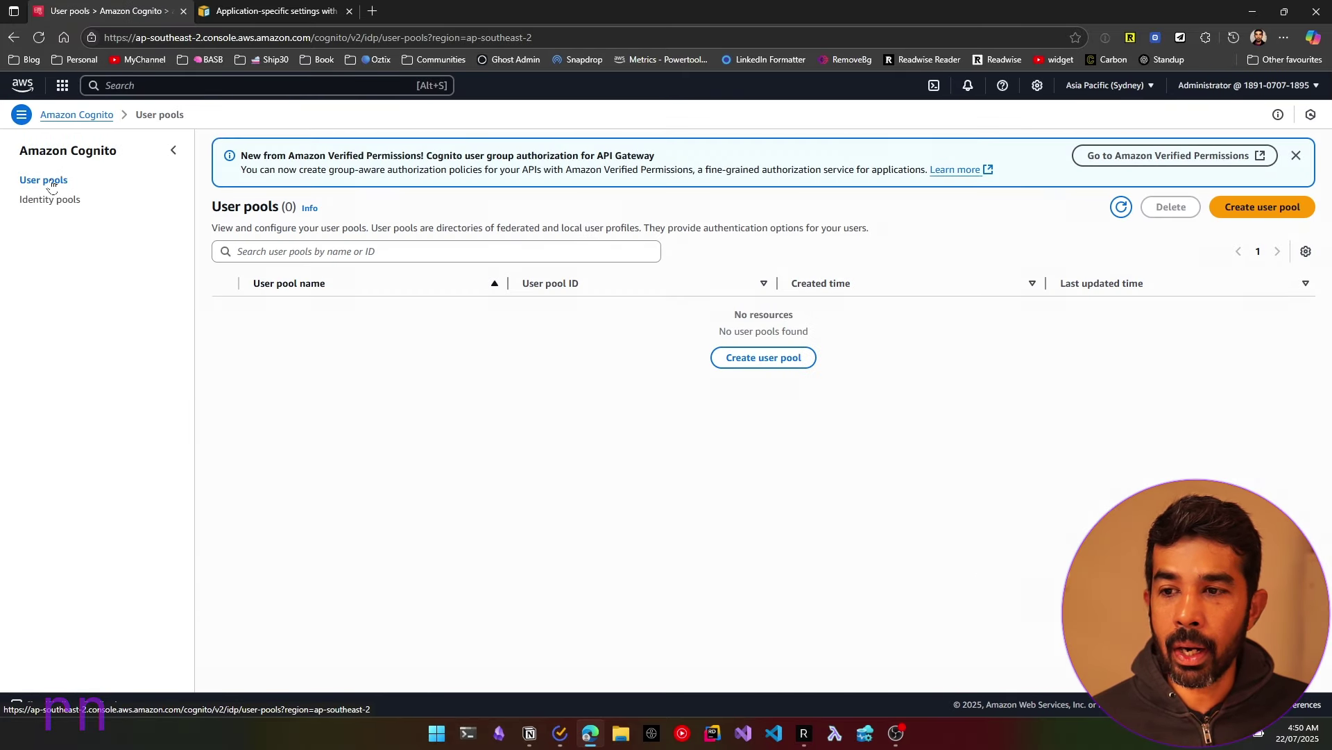
{"action": "left_click", "coordinate": [779, 358]}
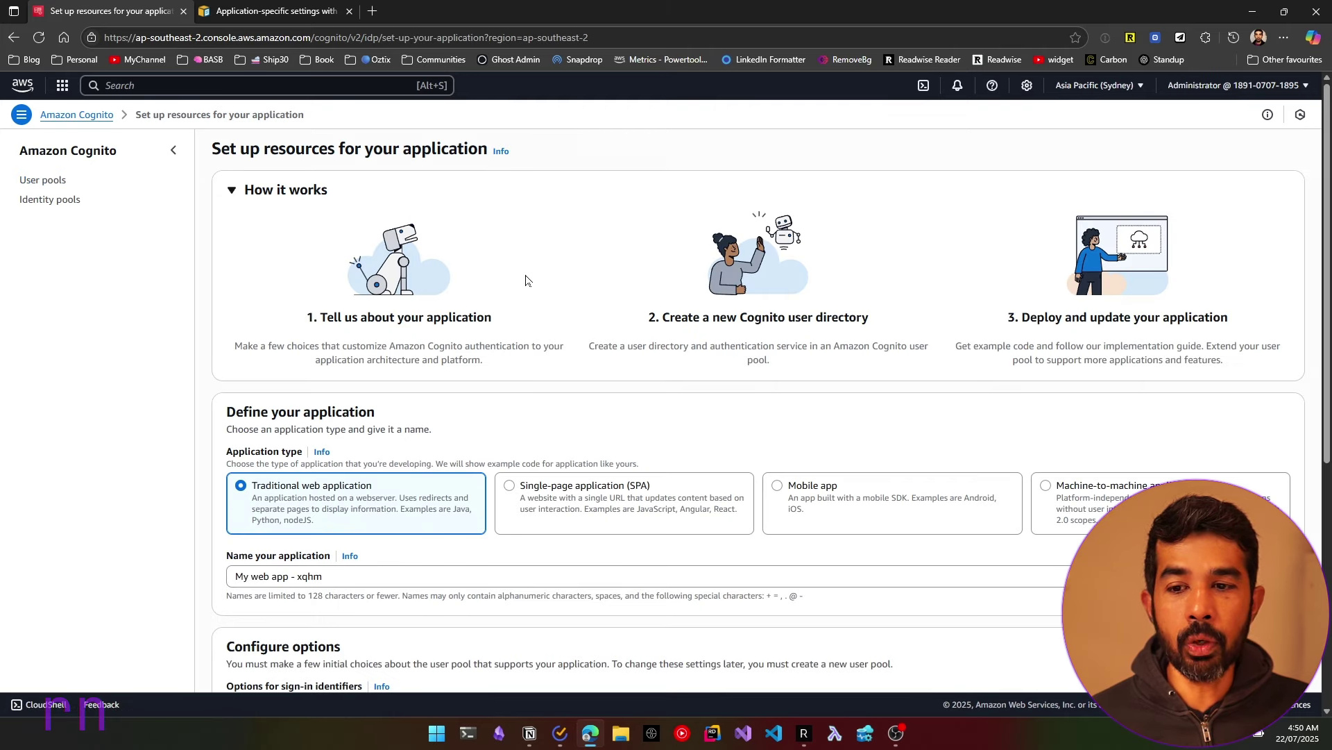
Name the application 'my-web-app'.
{"action": "scroll", "coordinate": [525, 279], "scroll_direction": "down", "scroll_amount": 2}
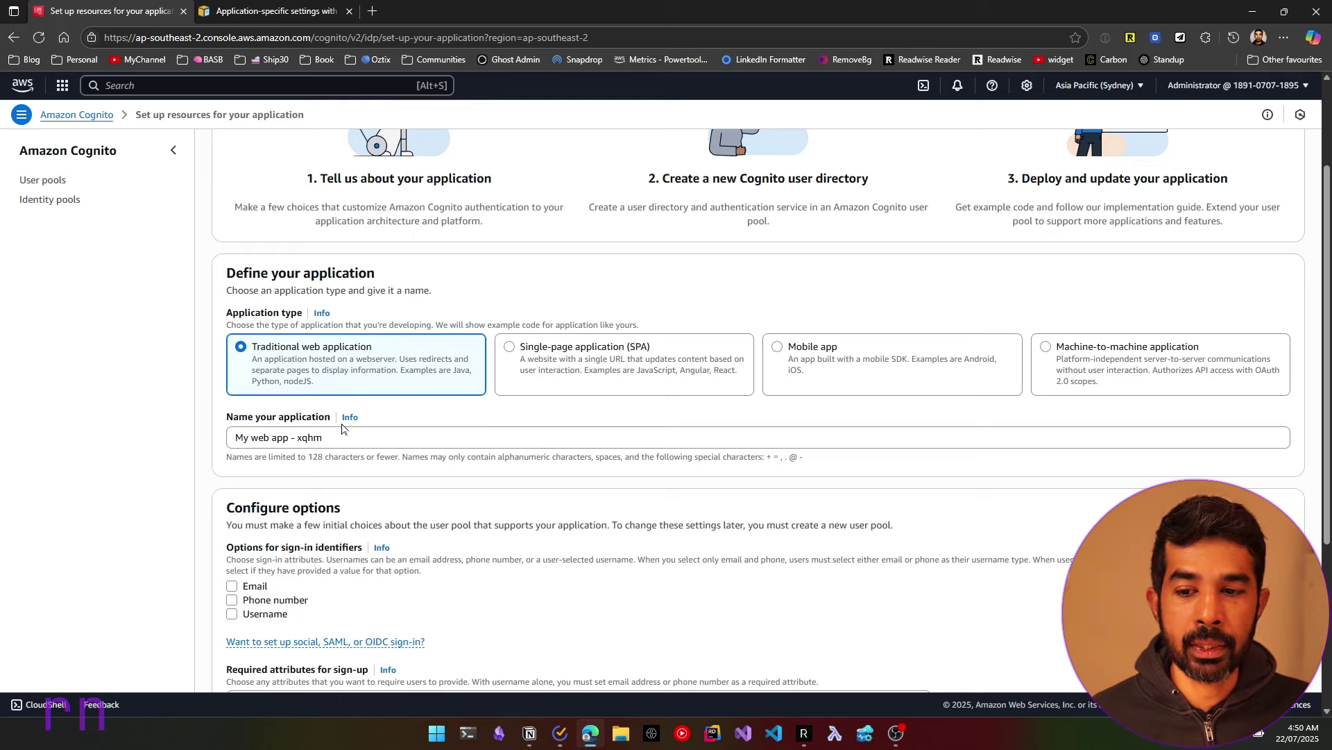
{"action": "left_click_drag", "start_coordinate": [345, 430], "coordinate": [189, 427]}
{"action": "type", "text": "my"}
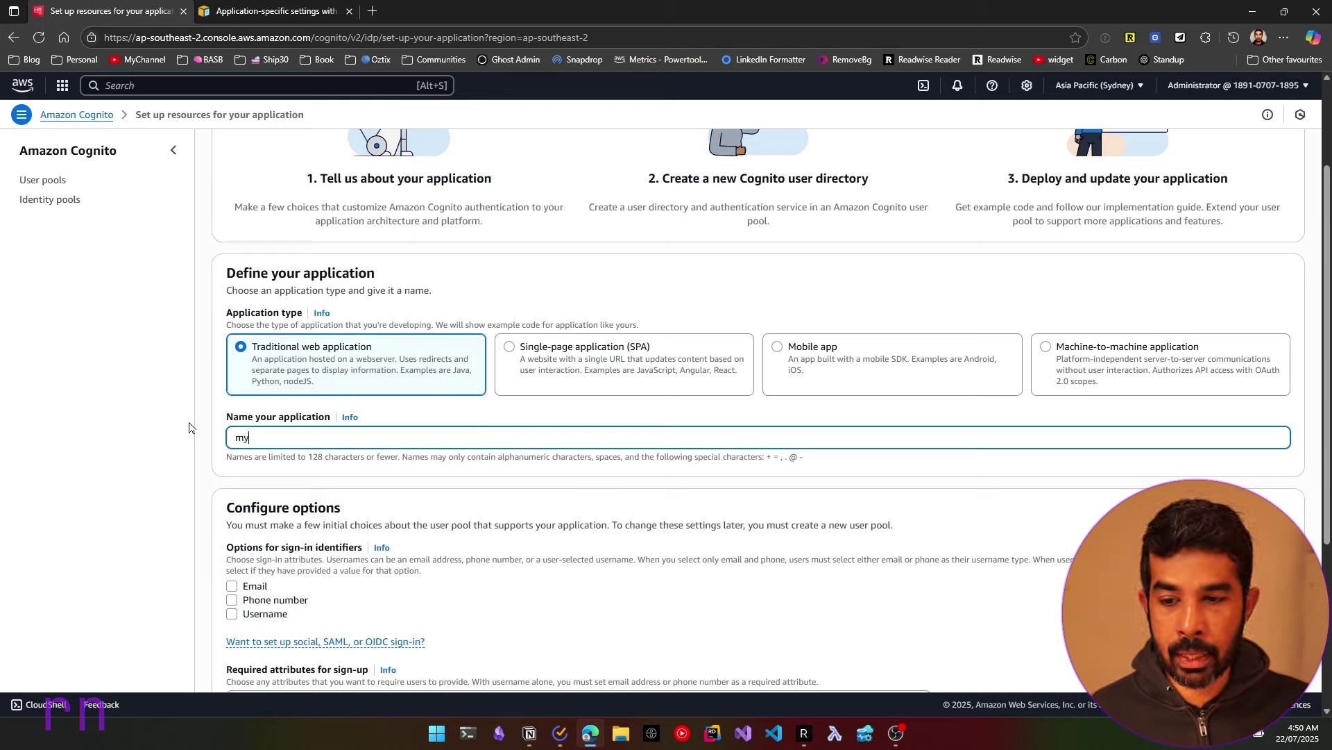
{"action": "type", "text": "-web-app"}
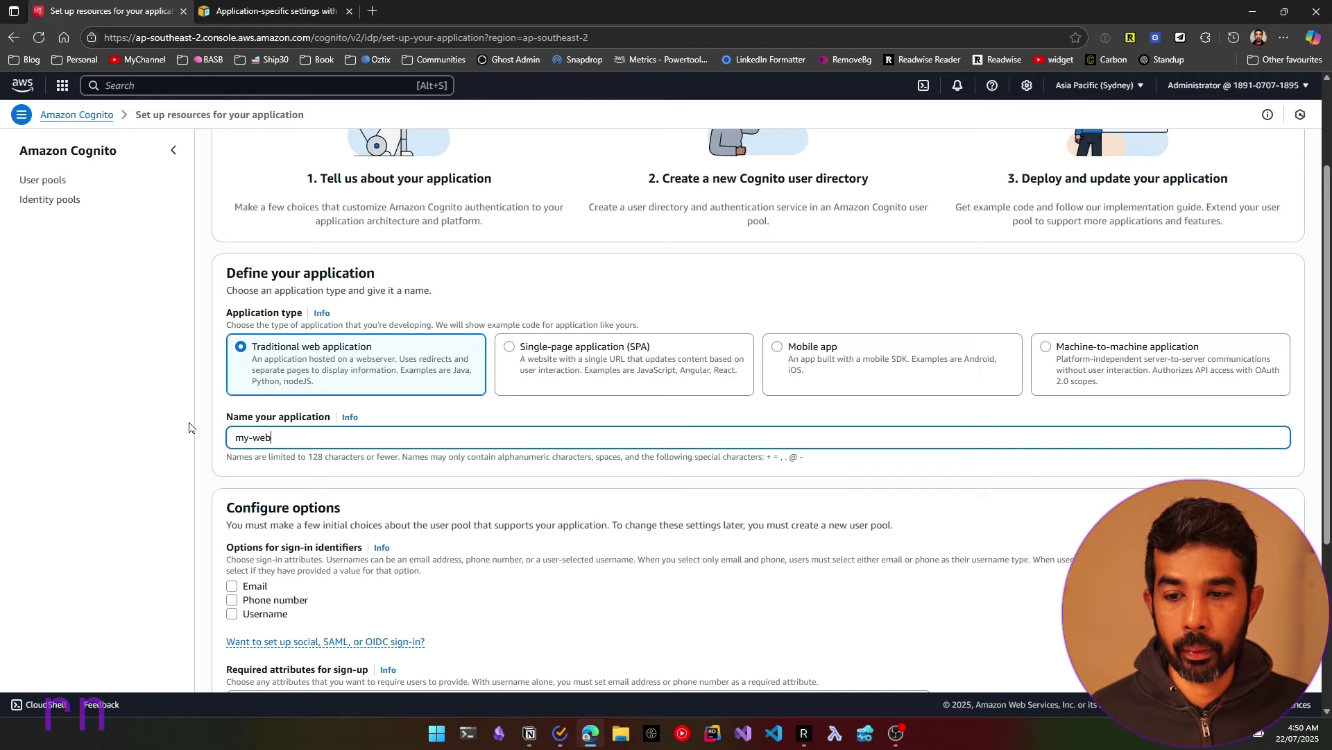
Let users sign in with email and require their name as a sign-up attribute.
{"action": "scroll", "coordinate": [381, 424], "scroll_direction": "down", "scroll_amount": 2}
{"action": "scroll", "coordinate": [558, 408], "scroll_direction": "down", "scroll_amount": 2}
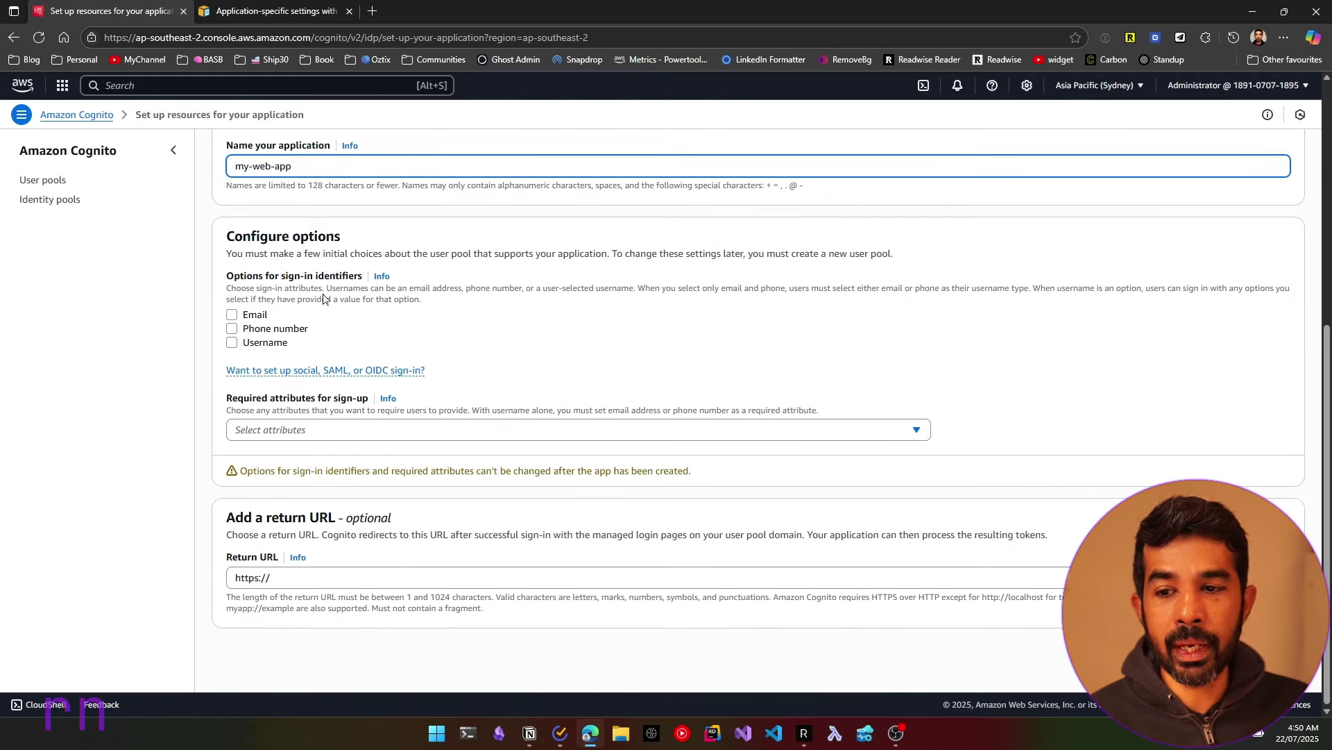
{"action": "left_click", "coordinate": [232, 316]}
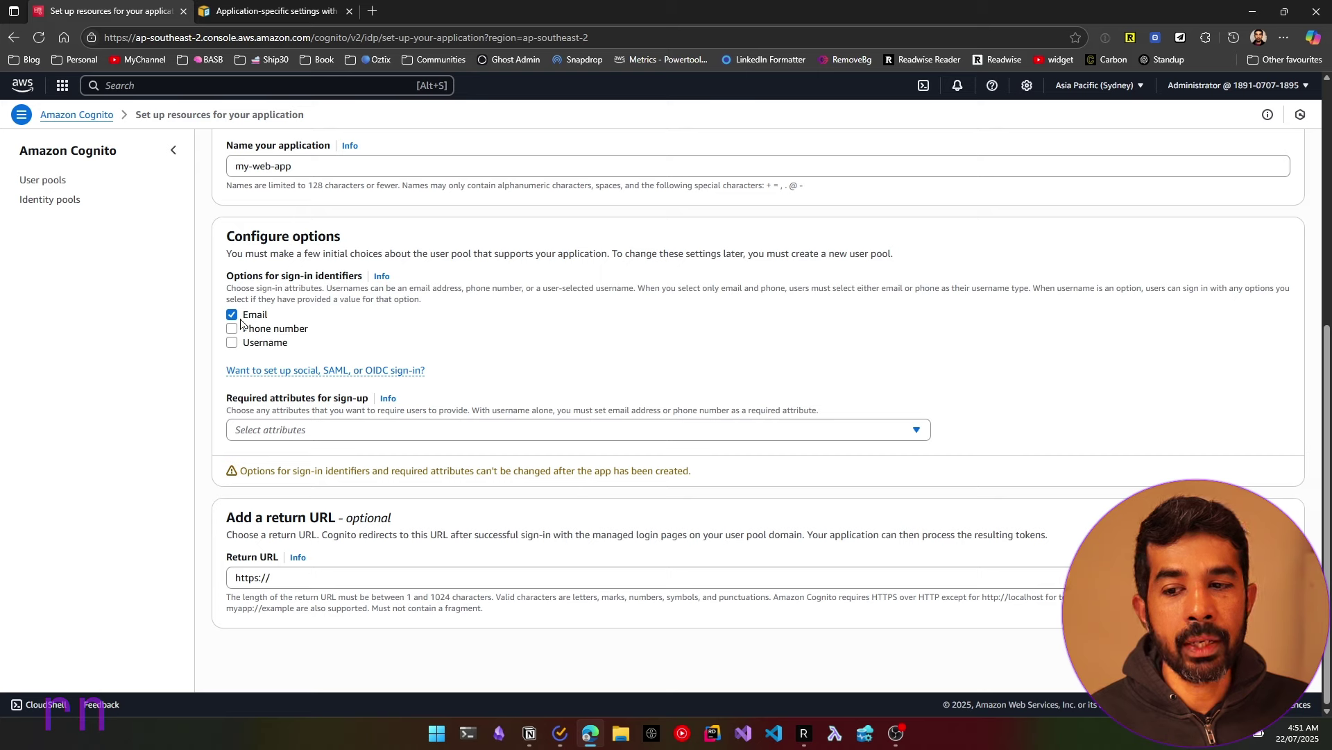
{"action": "left_click", "coordinate": [391, 433]}
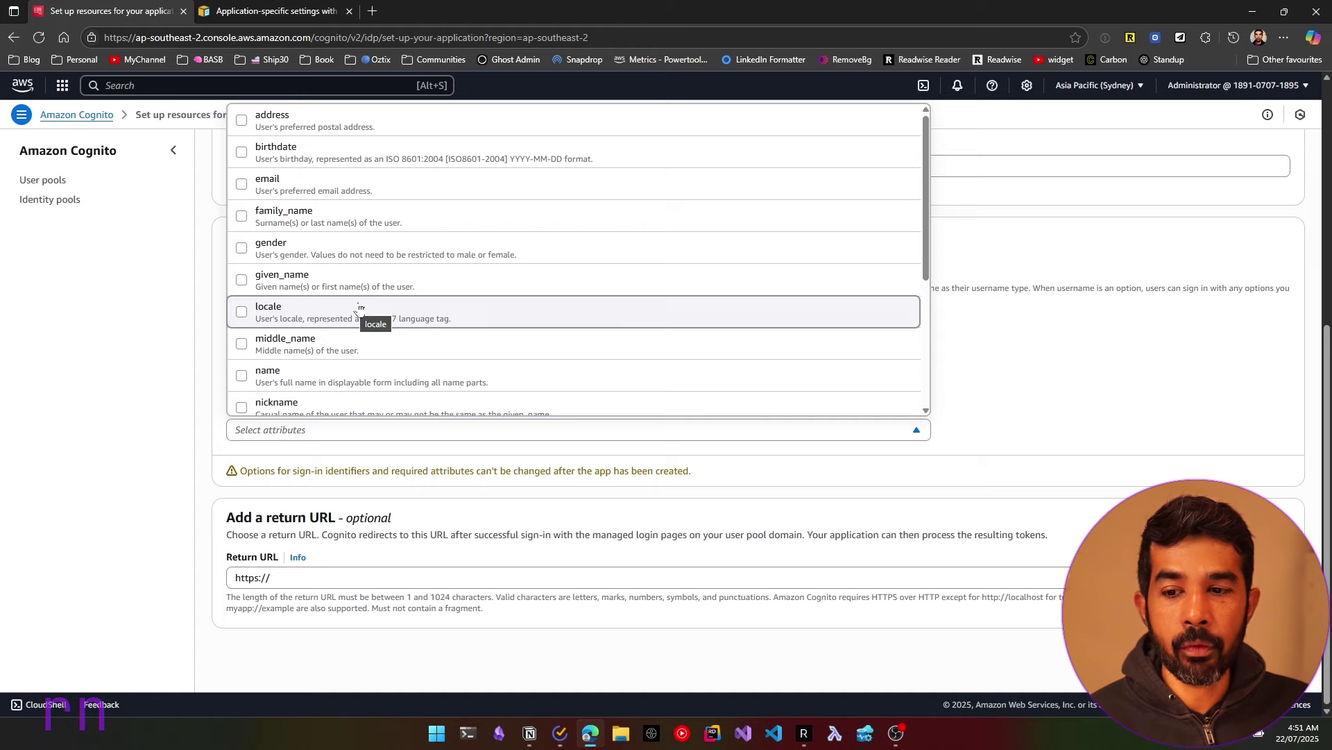
{"action": "left_click", "coordinate": [243, 377]}
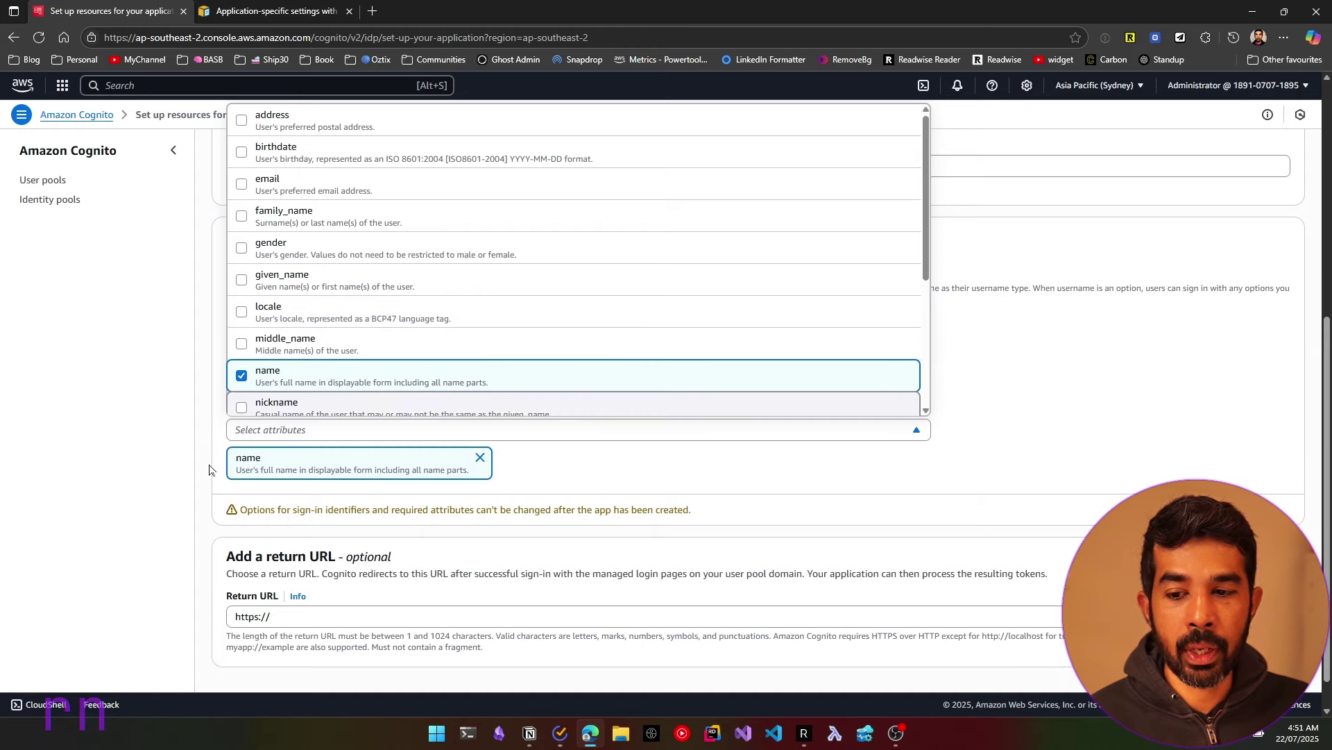
{"action": "left_click", "coordinate": [135, 454]}
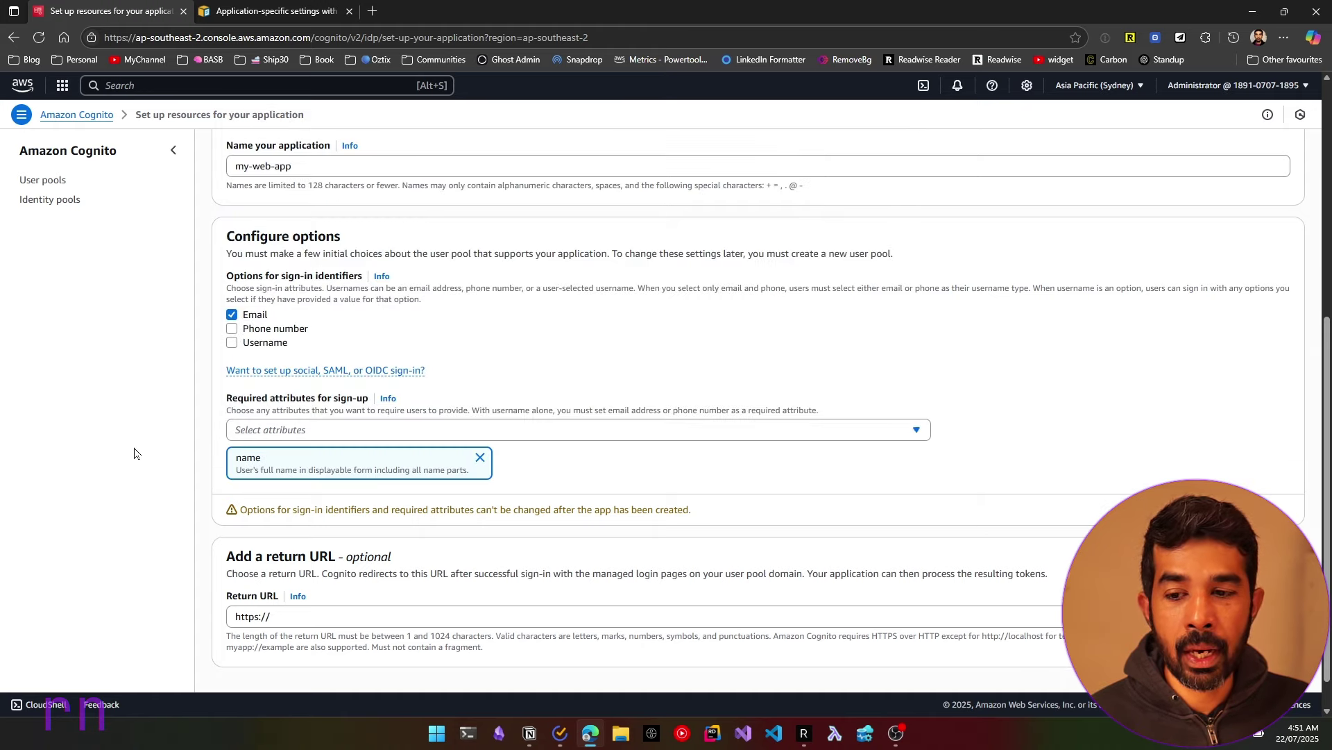
{"action": "scroll", "coordinate": [191, 438], "scroll_direction": "down", "scroll_amount": 1}
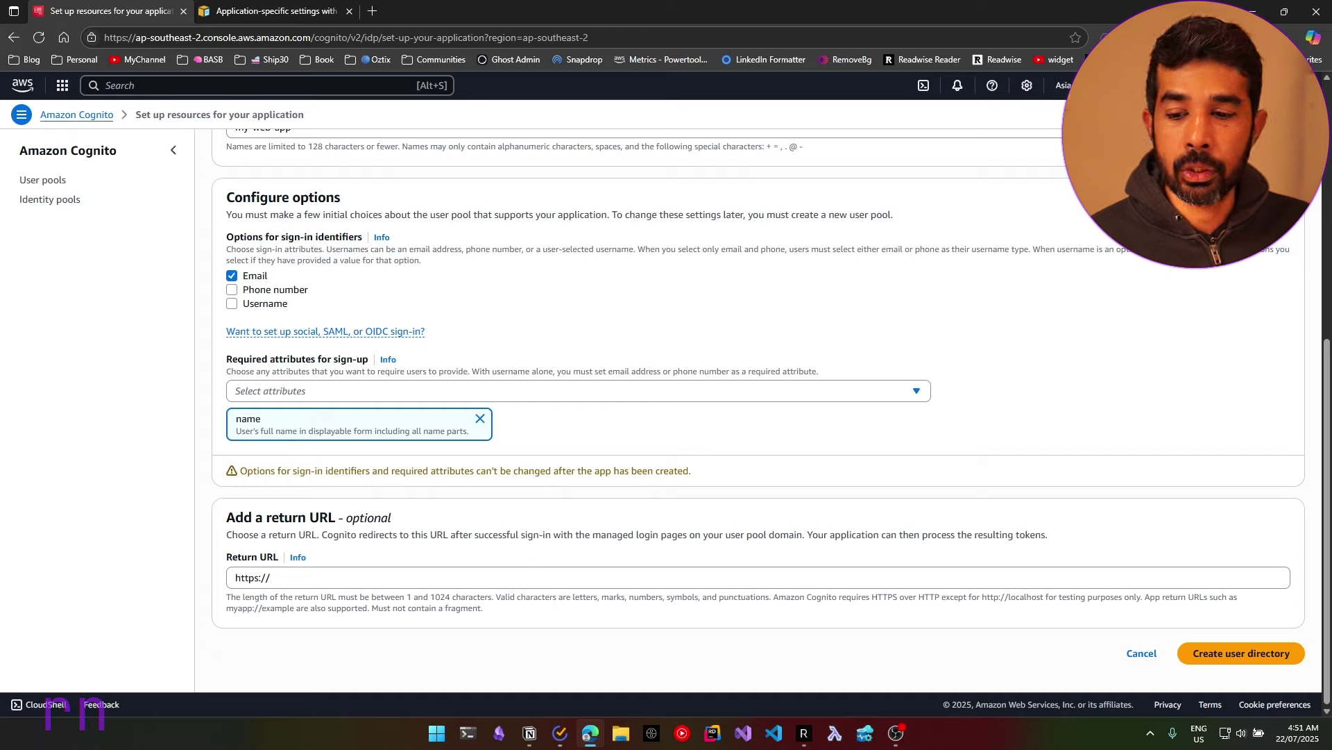
Set the return URL to the author's website and create the user directory.
{"action": "left_click", "coordinate": [533, 578]}
{"action": "type", "text": "loc"}
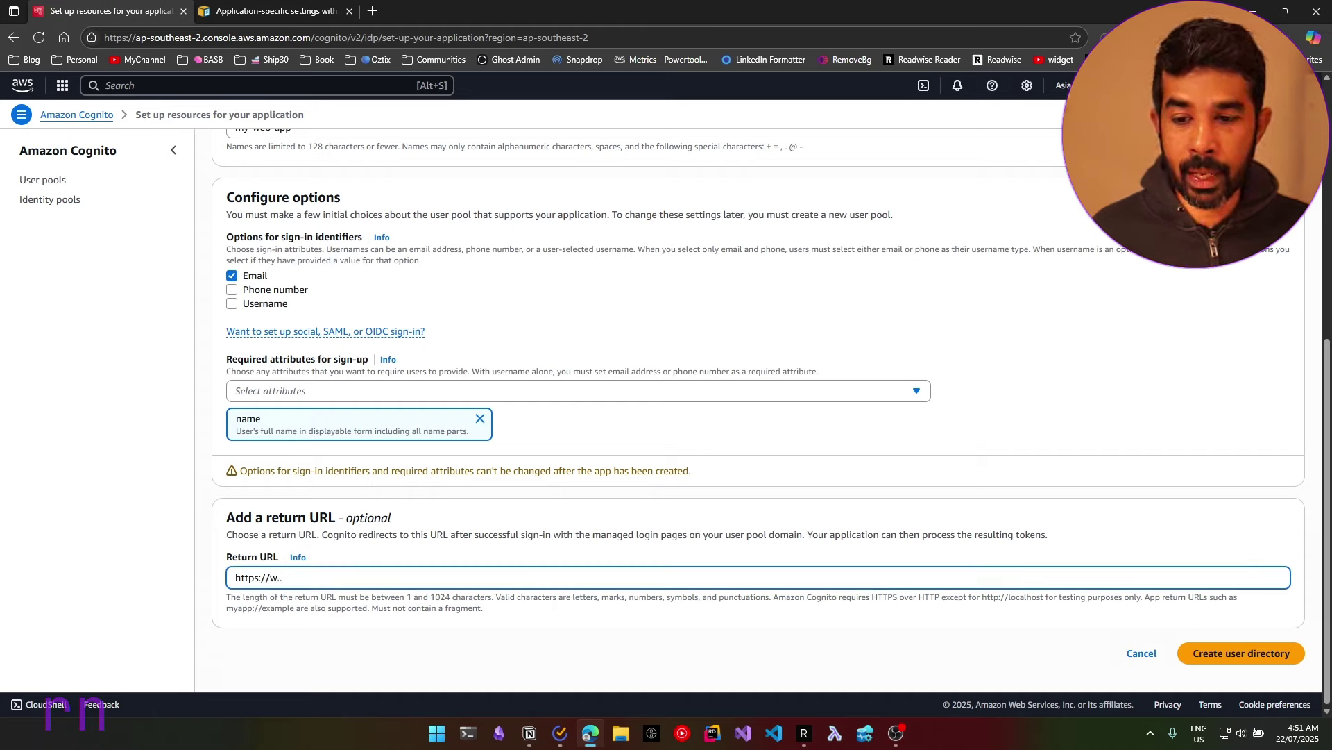
{"action": "key", "text": "BackSpace"}
{"action": "key", "text": "BackSpace"}
{"action": "key", "text": "BackSpace"}
{"action": "type", "text": "www.rah"}
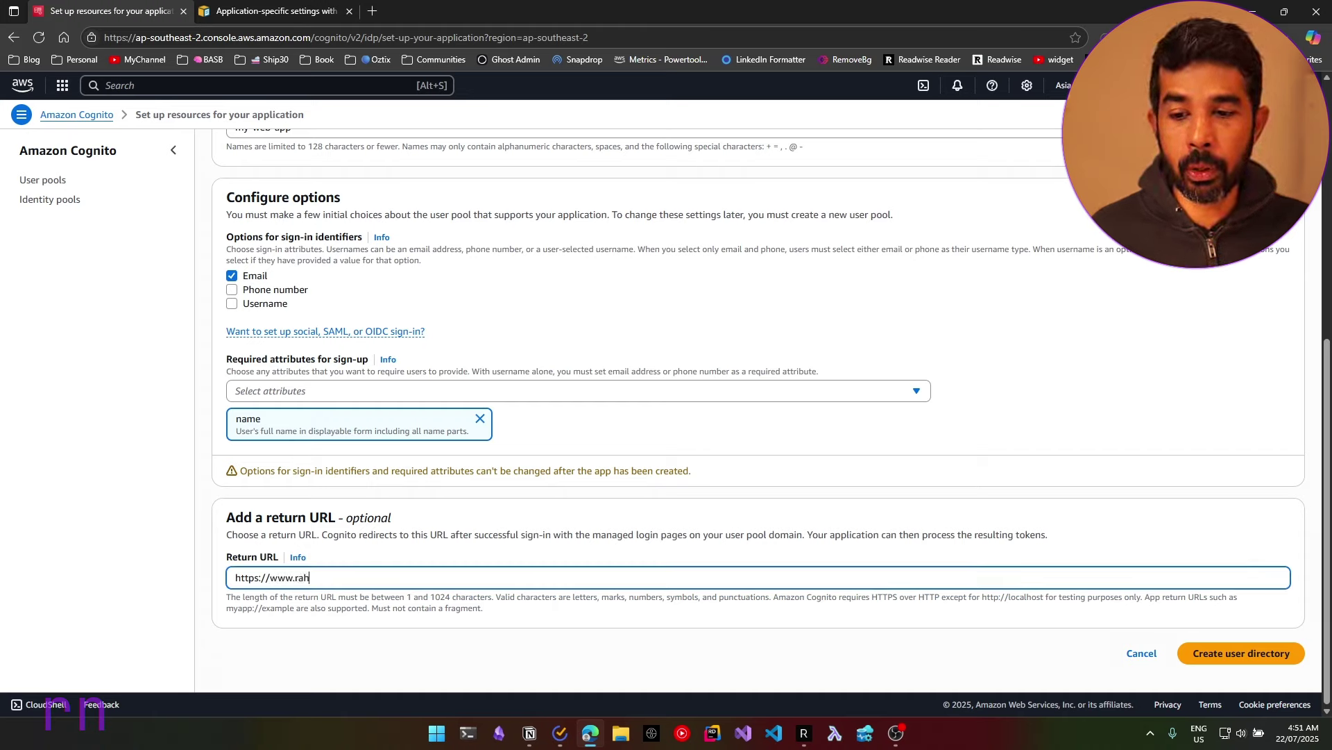
{"action": "type", "text": "ulpnath.com"}
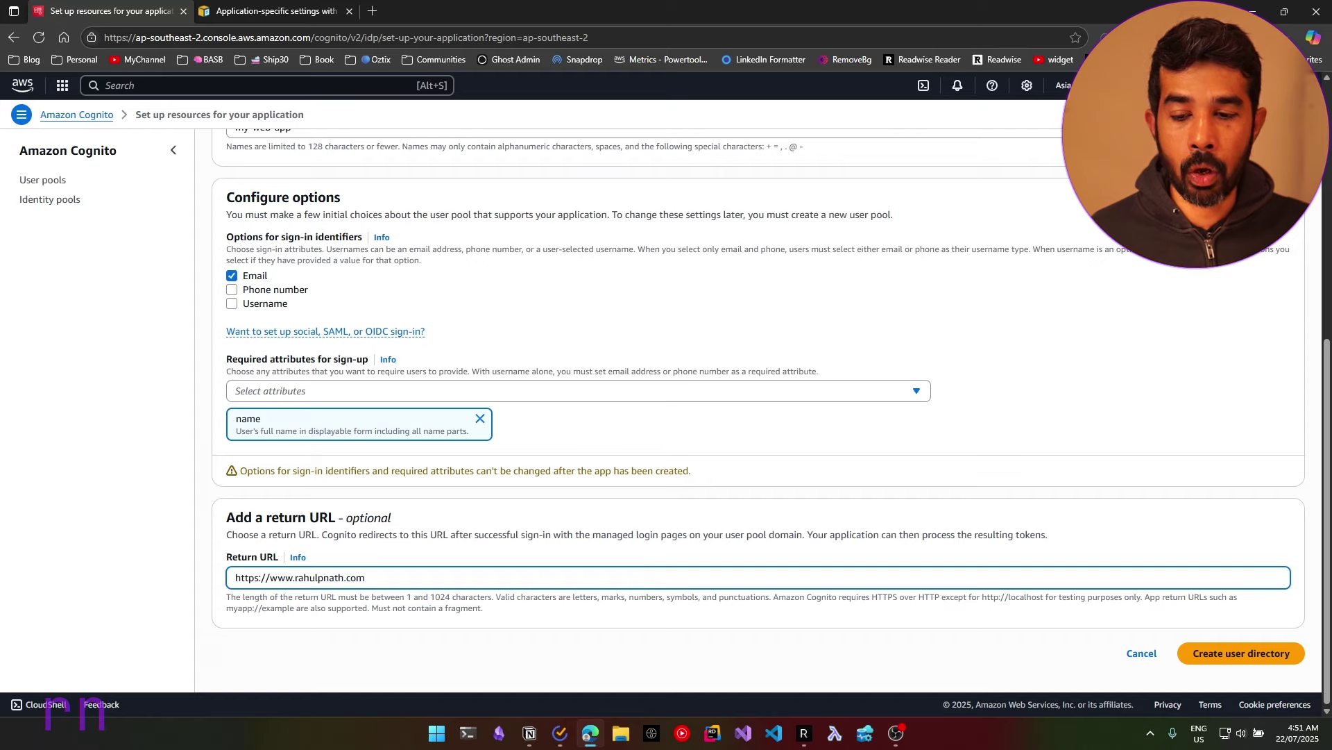
{"action": "left_click", "coordinate": [1242, 656]}
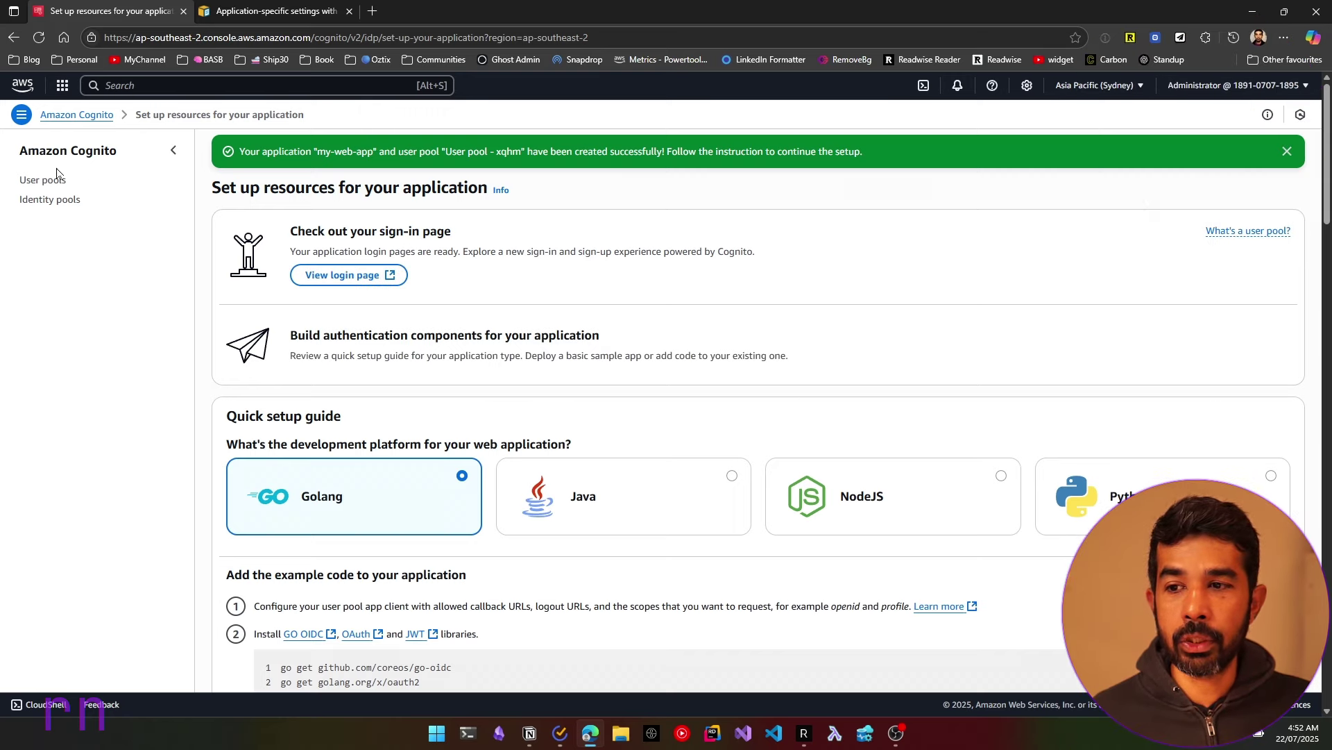
Open the my-web-app client in User pool - xqhm, showing 5-day refresh and 60-minute tokens.
{"action": "left_click", "coordinate": [40, 182]}
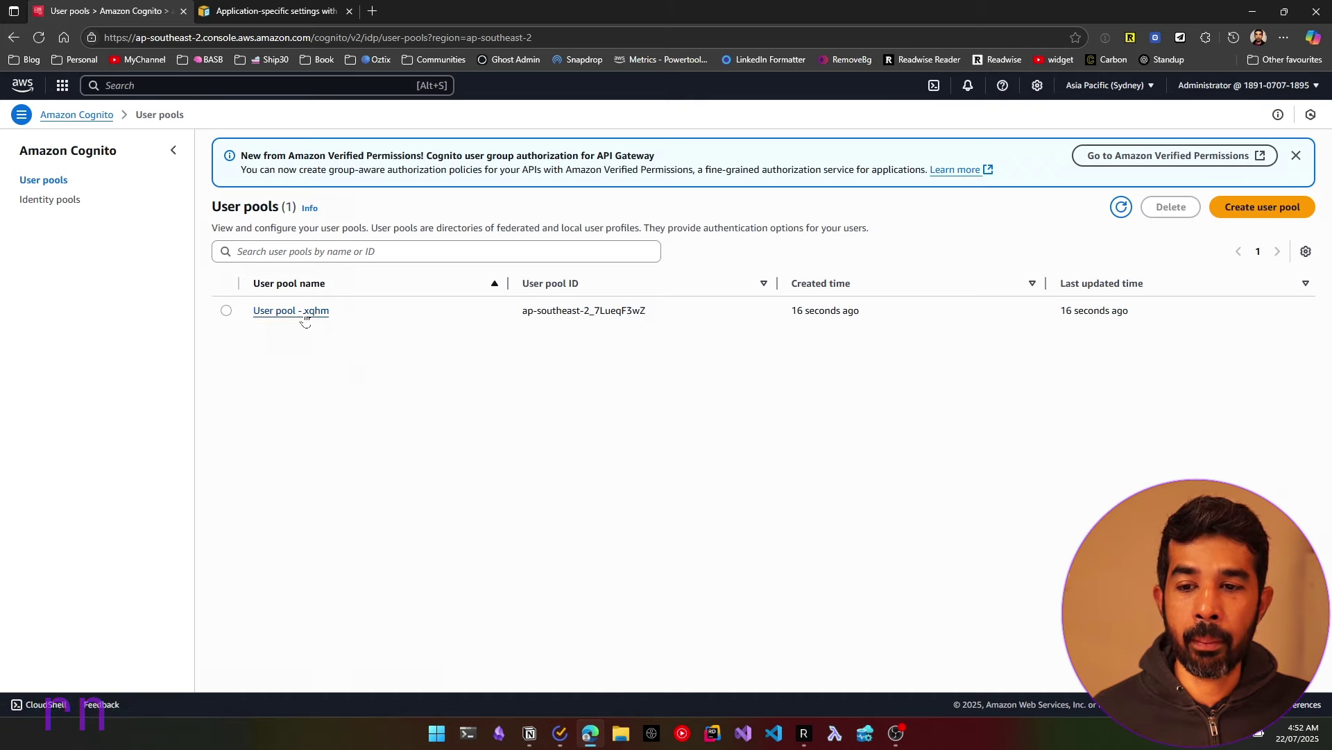
{"action": "left_click", "coordinate": [312, 313]}
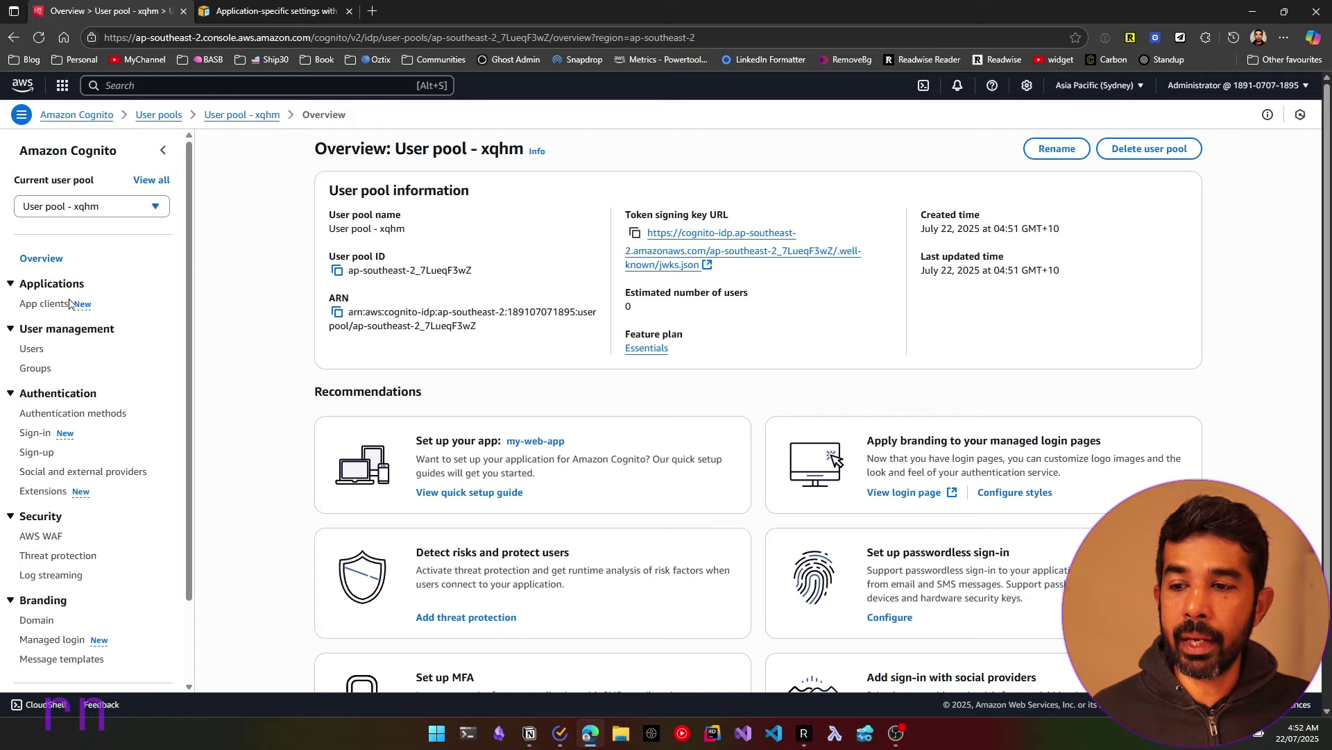
{"action": "left_click", "coordinate": [43, 304]}
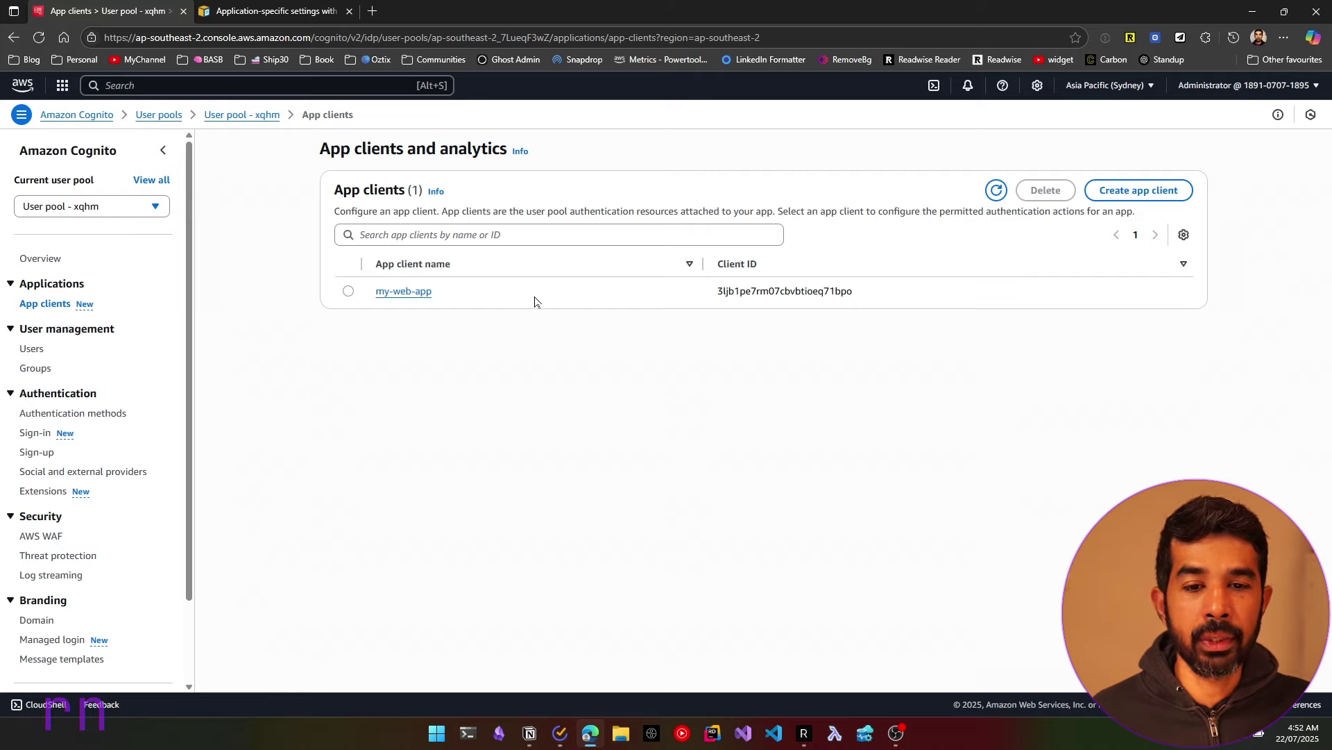
{"action": "left_click", "coordinate": [404, 291]}
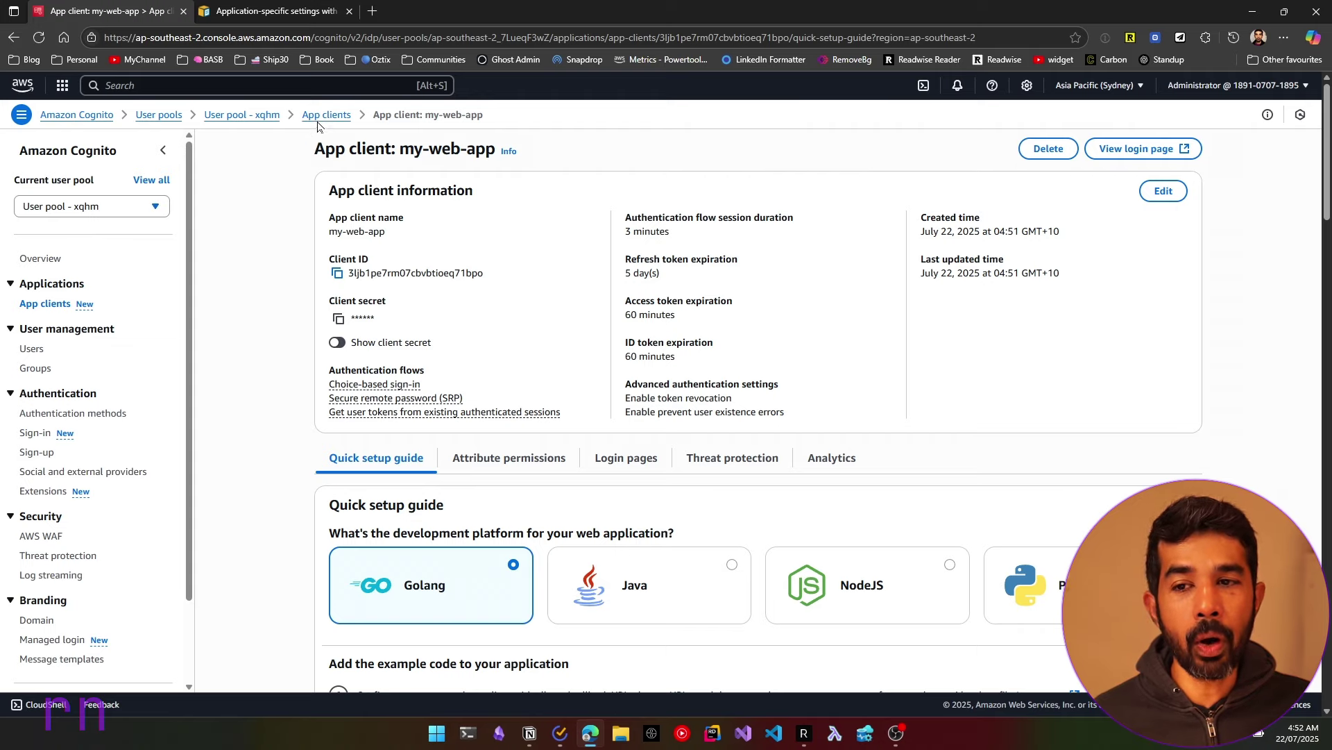
{"action": "left_click", "coordinate": [261, 117]}
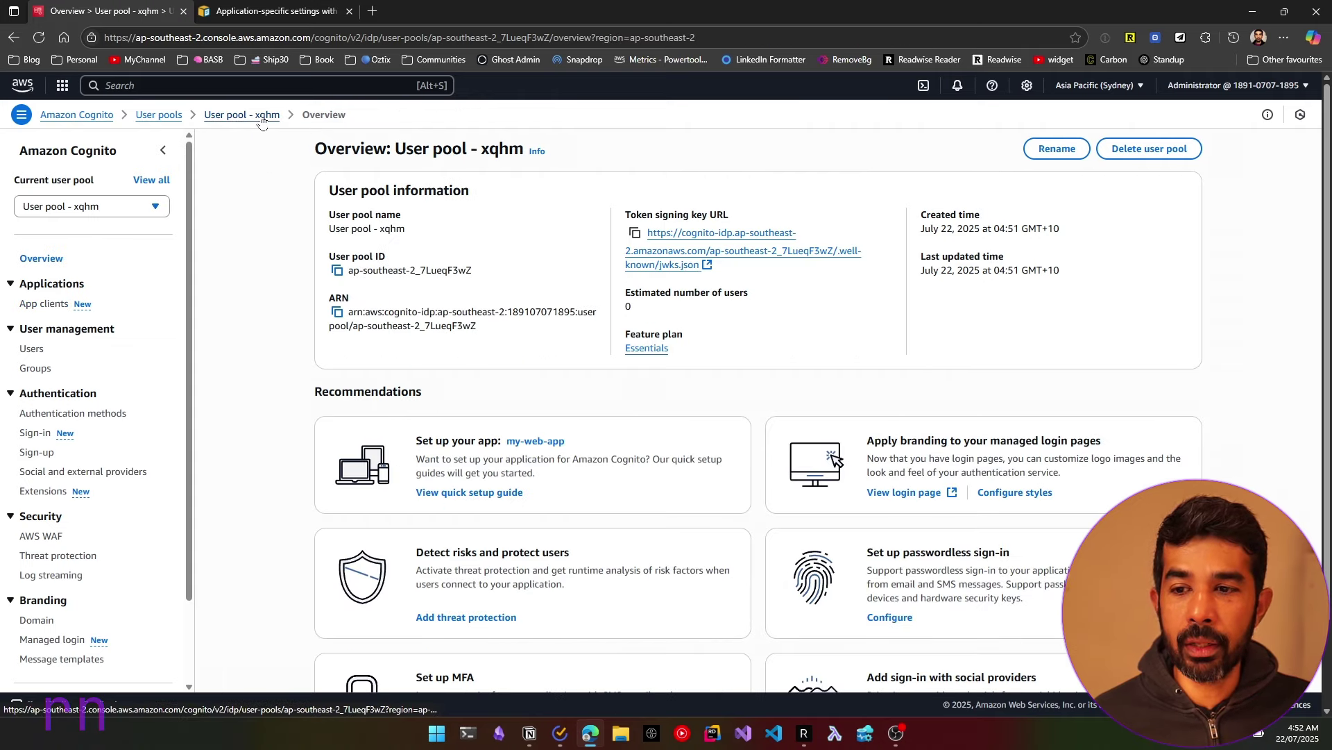
{"action": "left_click", "coordinate": [43, 303]}
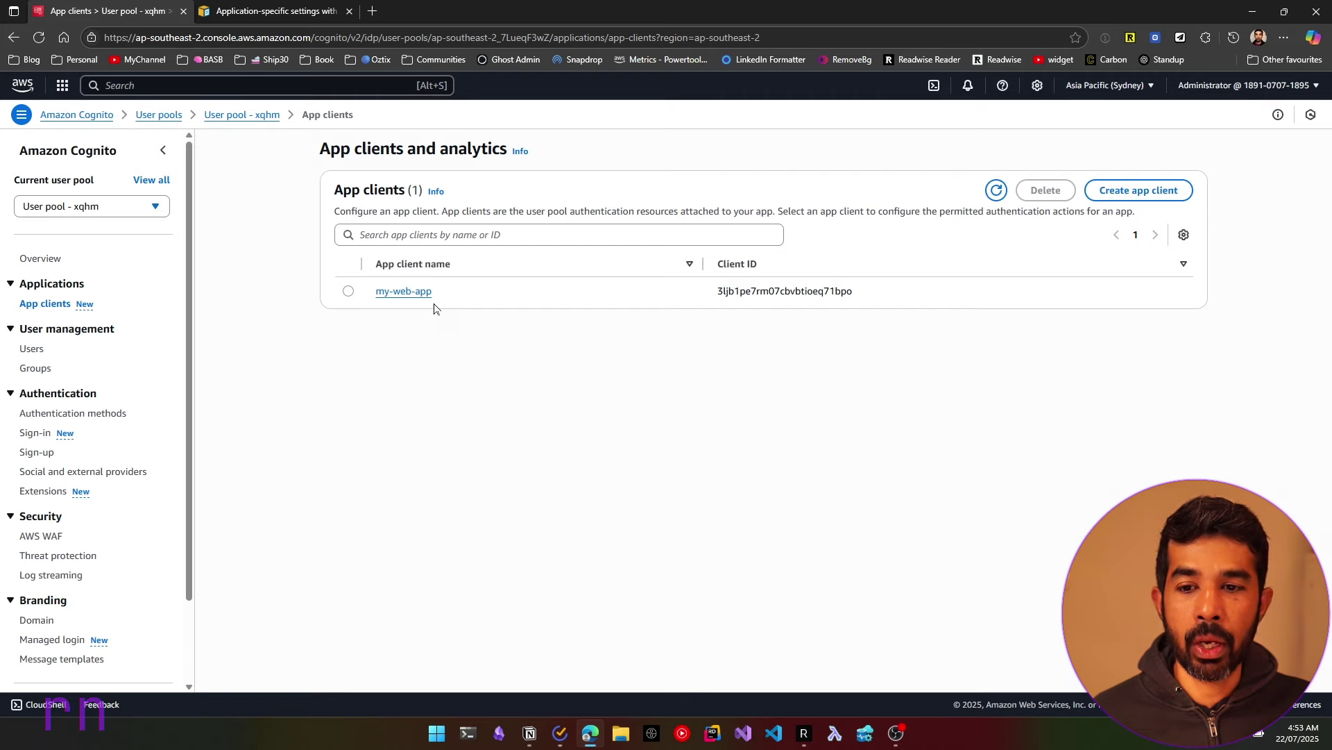
{"action": "left_click", "coordinate": [404, 292]}
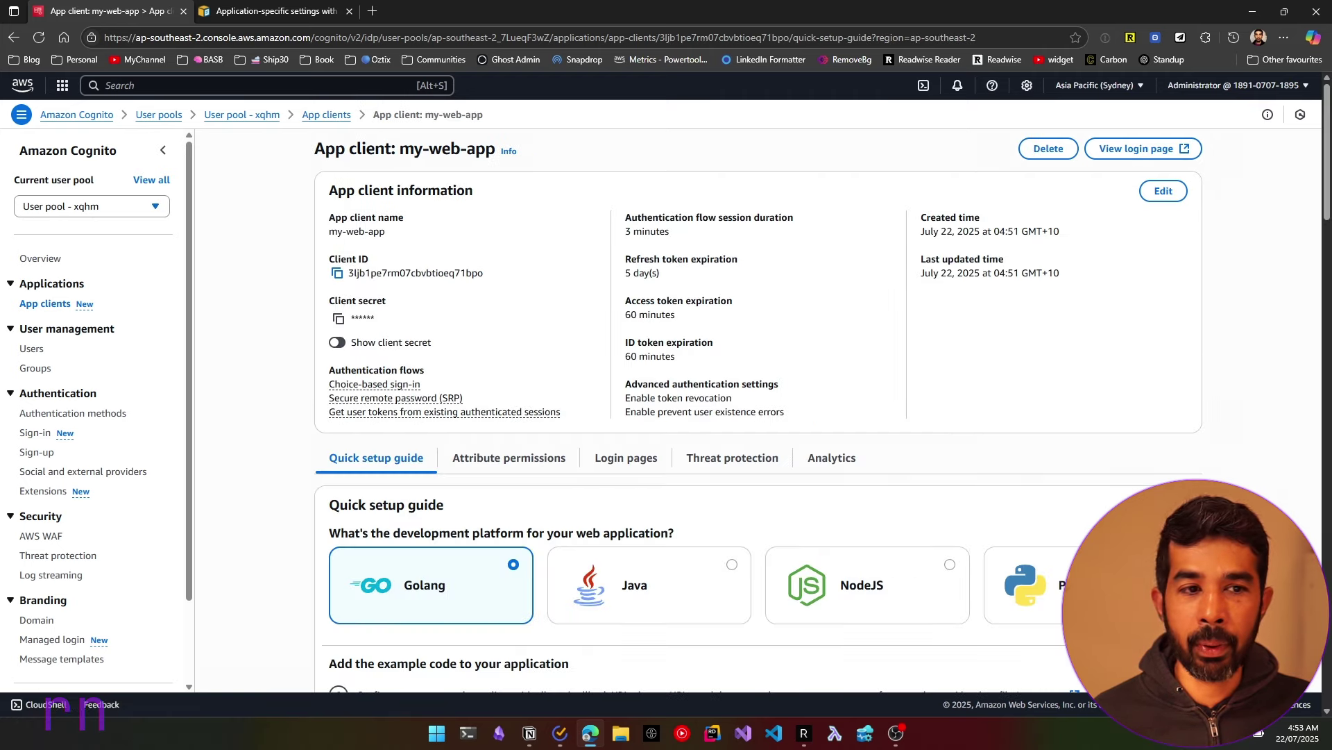
Open the hosted login page and go to its new-account sign-up form.
{"action": "left_click", "coordinate": [1177, 157]}
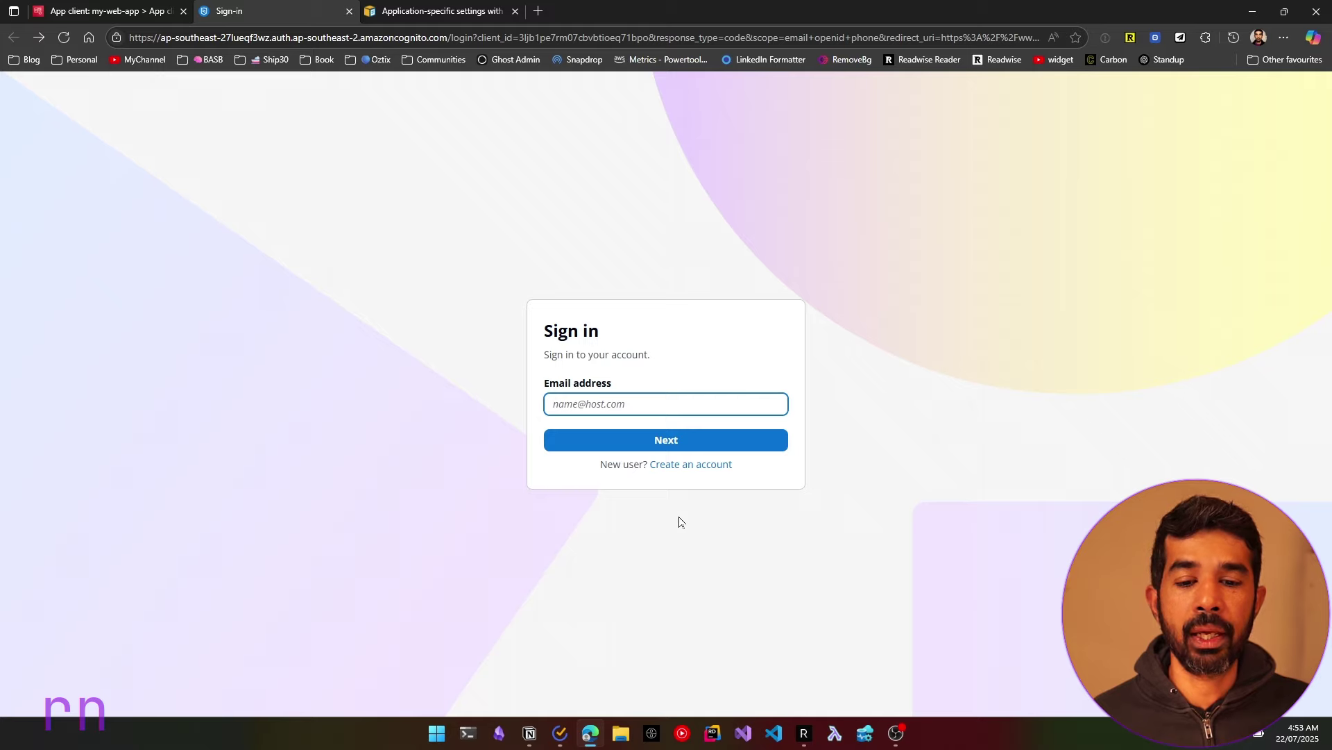
{"action": "left_click", "coordinate": [697, 465]}
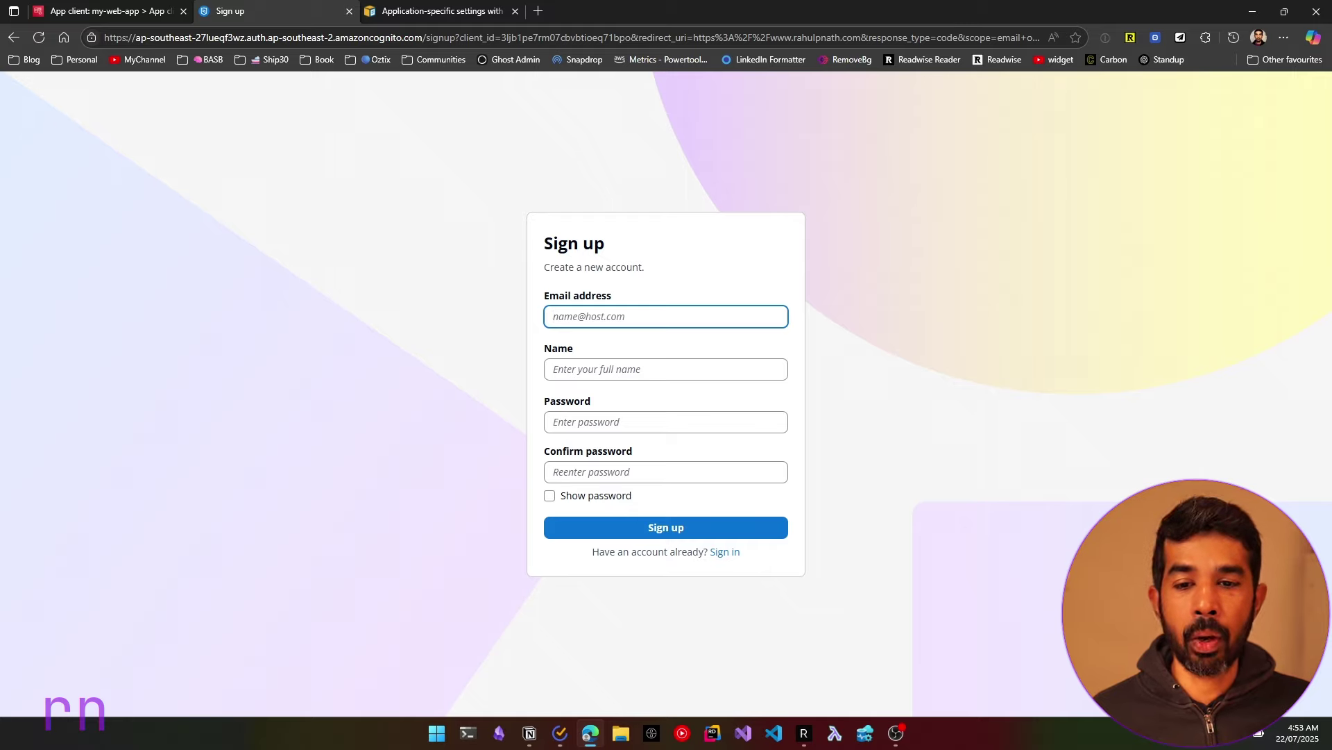
Sign up a new user with their e-mail address, name and a password.
{"action": "key", "text": "Tab"}
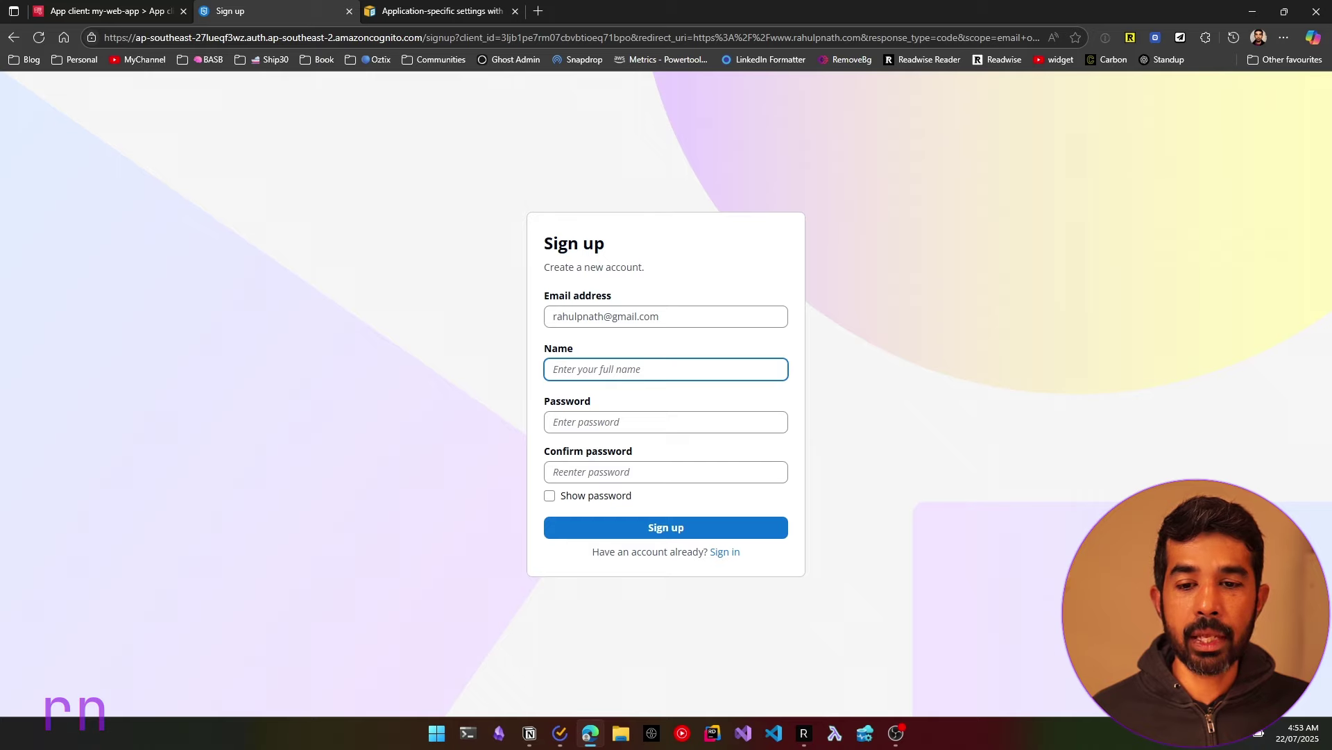
{"action": "type", "text": "Rahul"}
{"action": "key", "text": "Tab"}
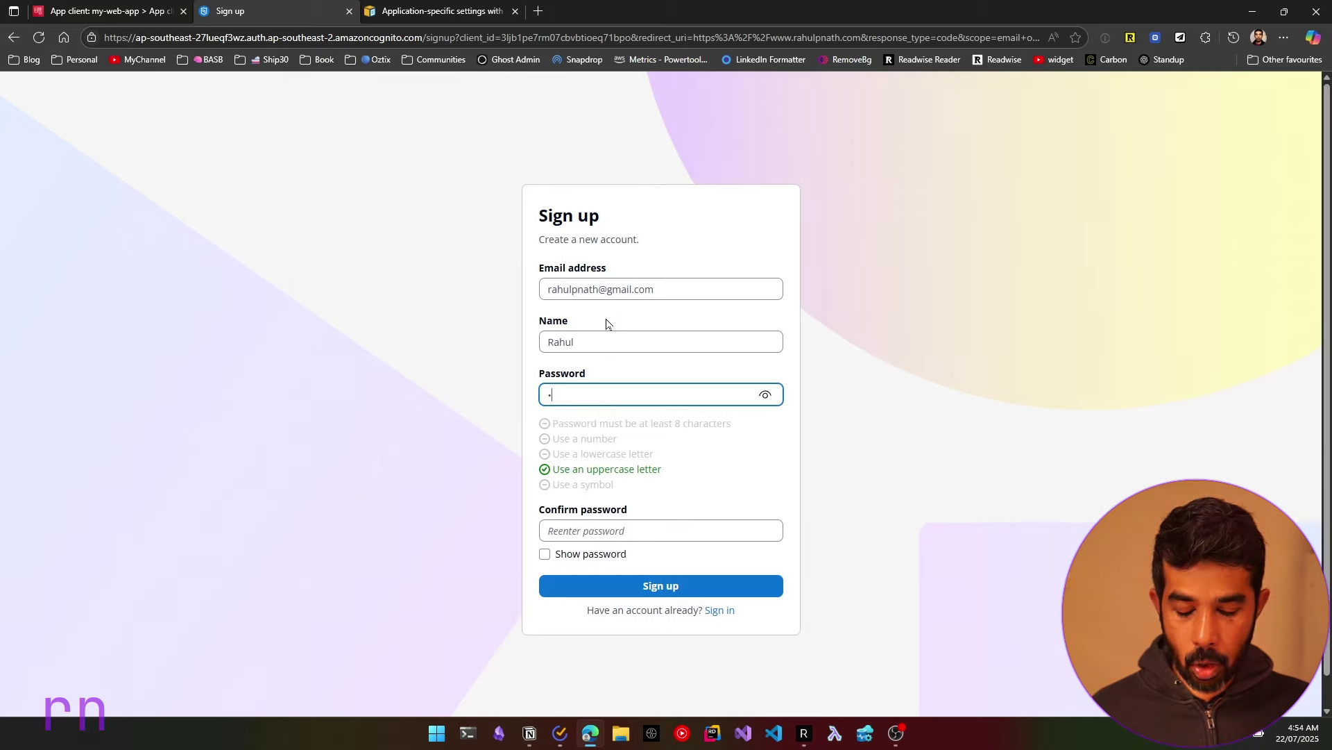
{"action": "key", "text": "Tab"}
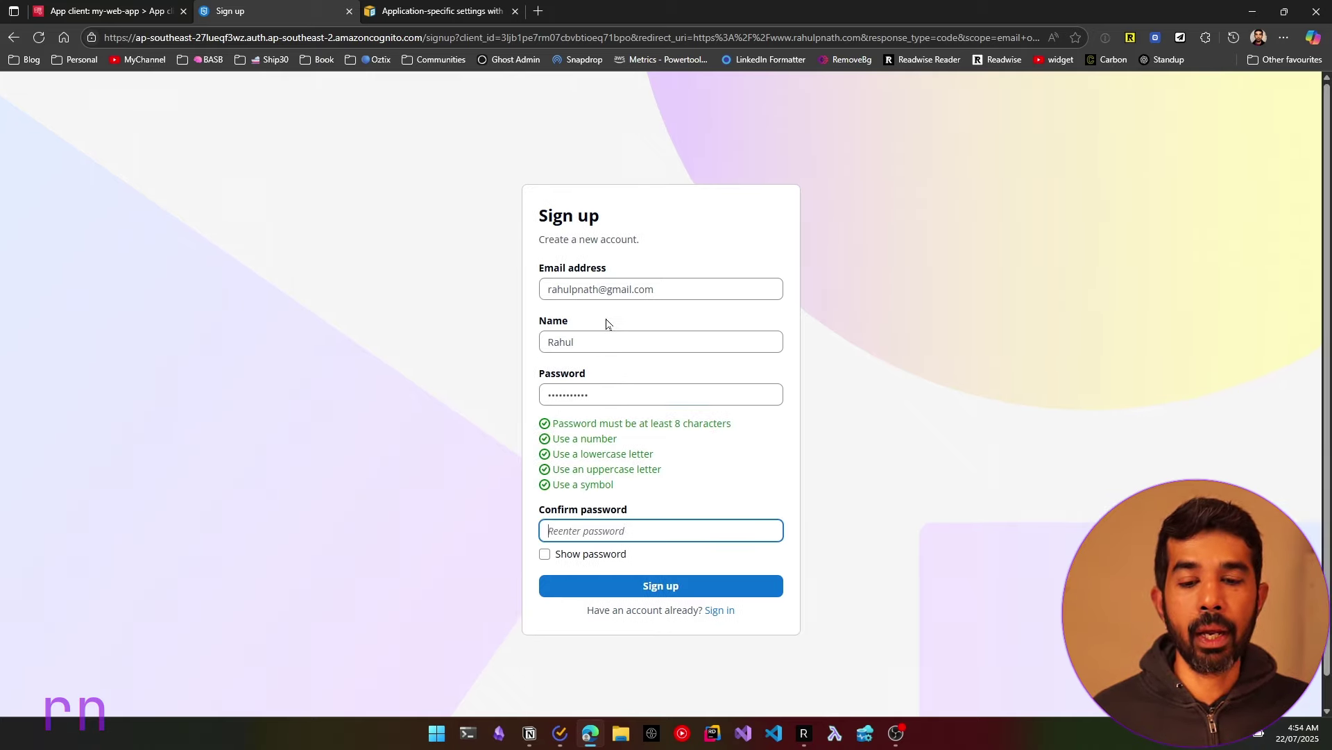
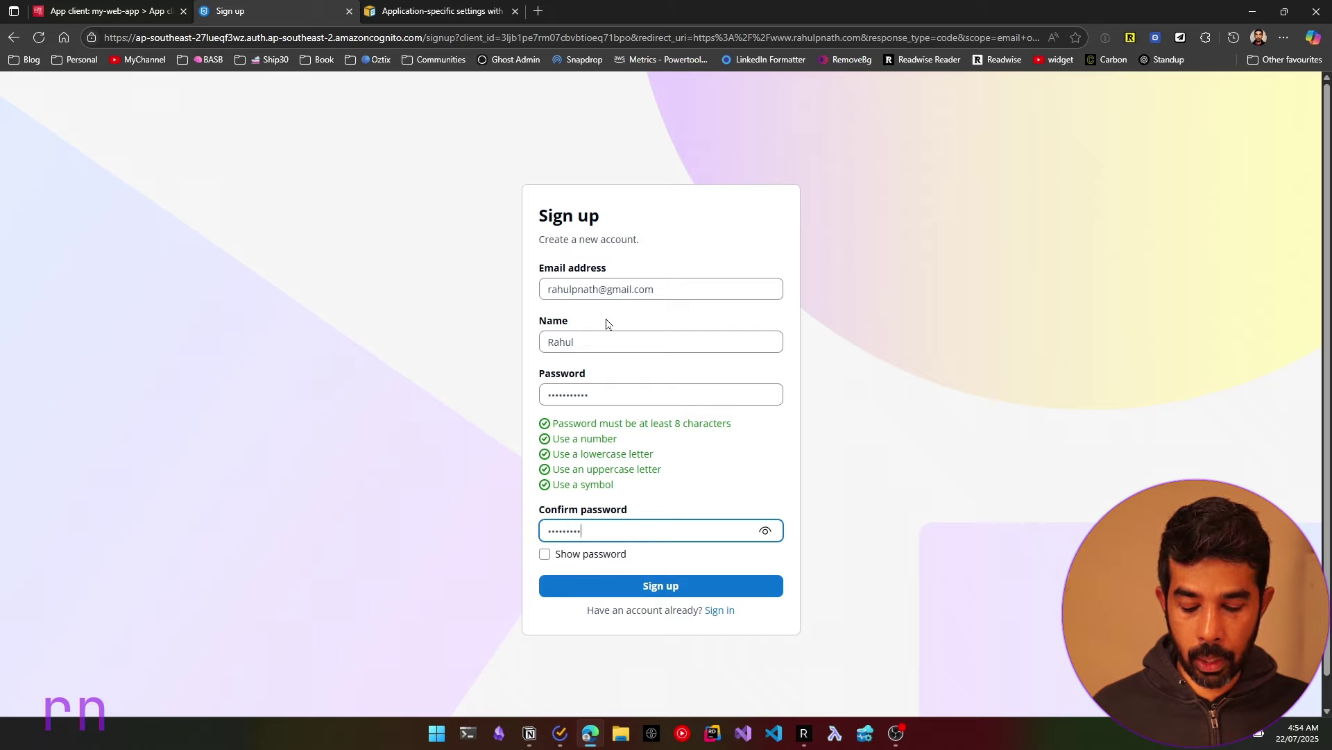
{"action": "left_click", "coordinate": [697, 588]}
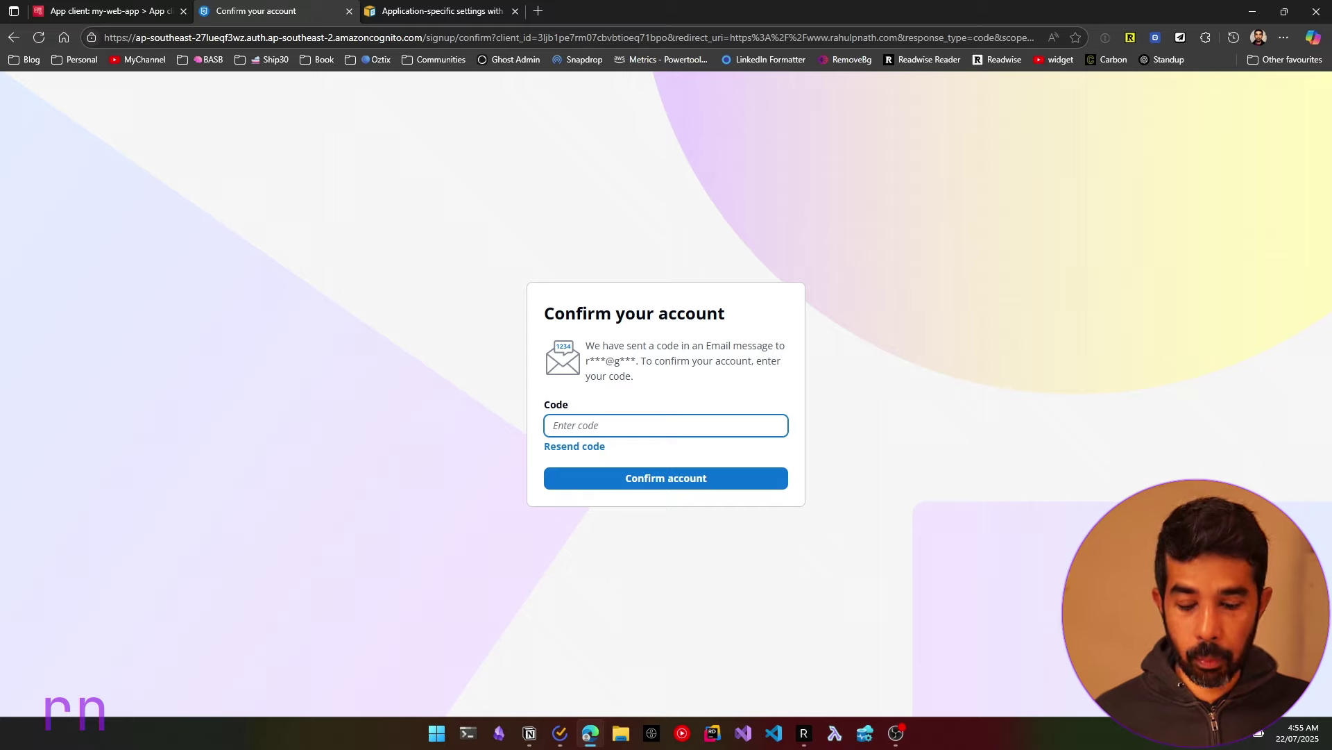
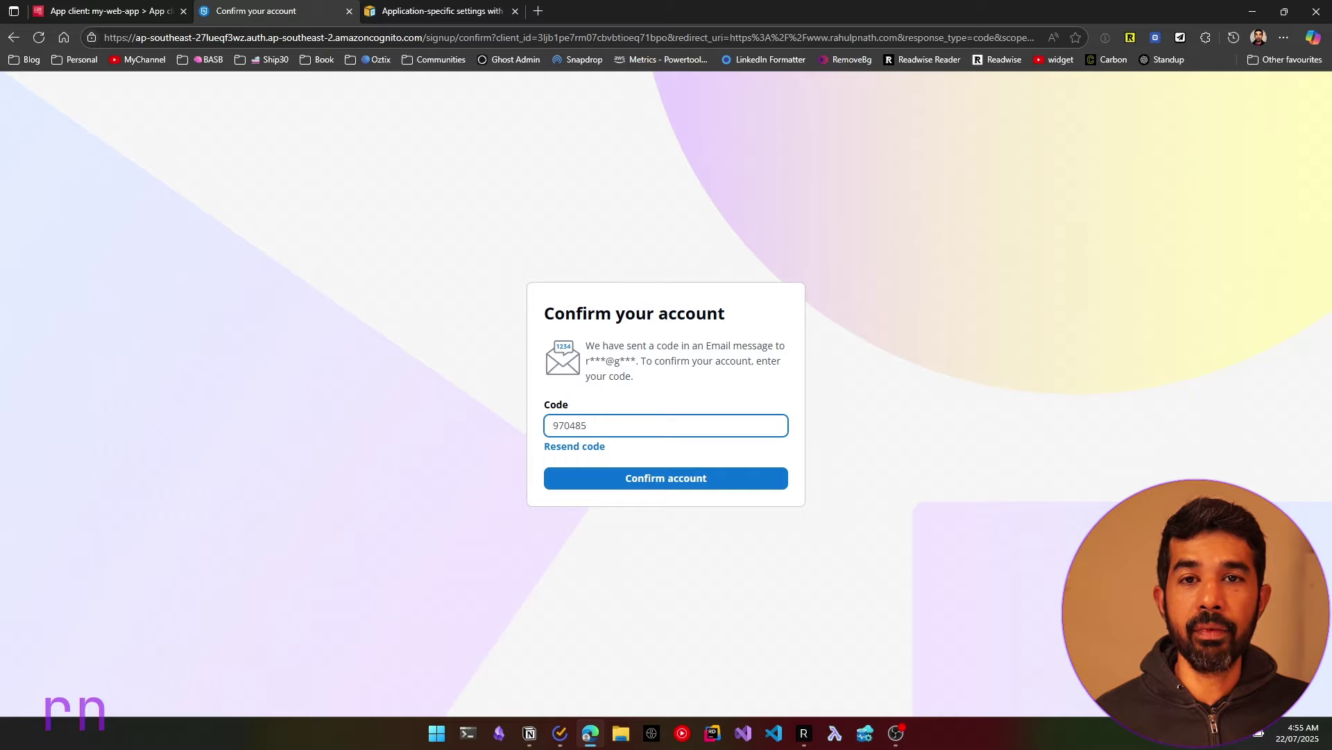
Confirm the account with the emailed verification code and select the authorization code in the redirect URL.
{"action": "left_click", "coordinate": [690, 484]}
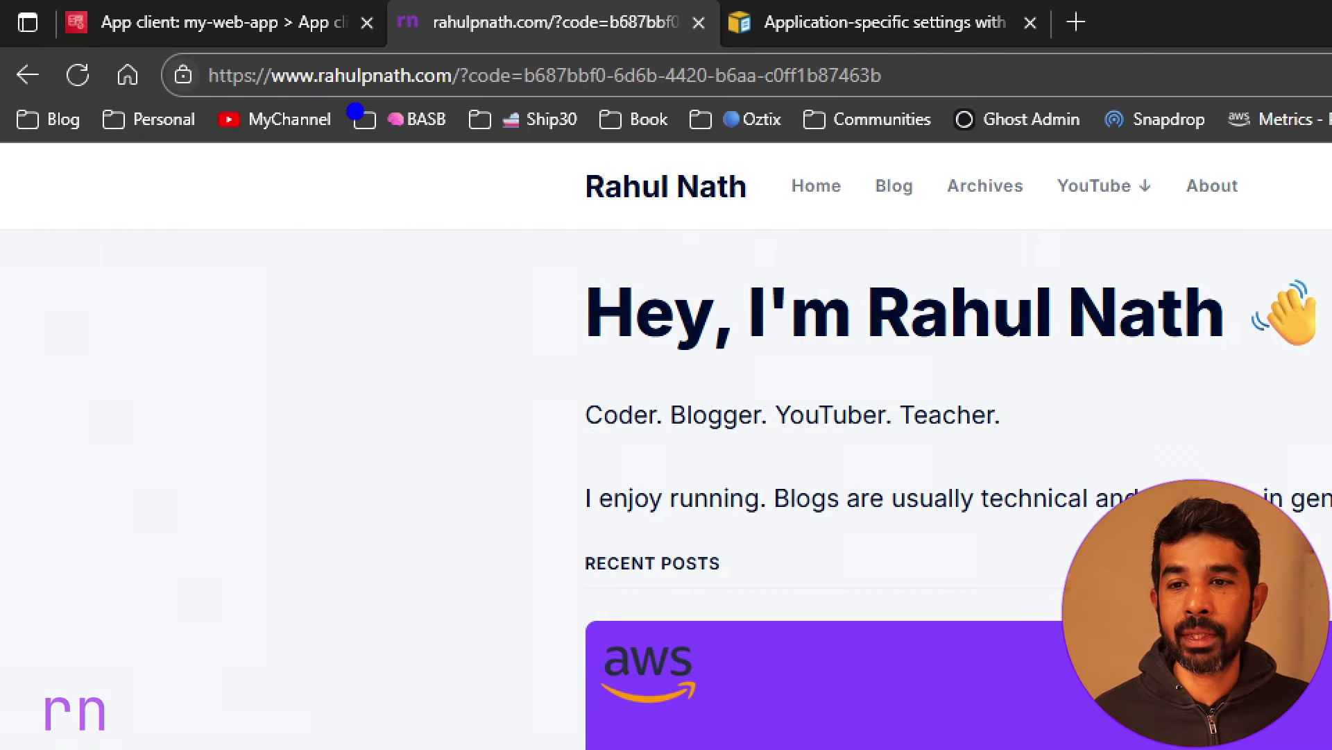
{"action": "left_click_drag", "start_coordinate": [364, 100], "coordinate": [899, 95]}
{"action": "key", "text": "Escape"}
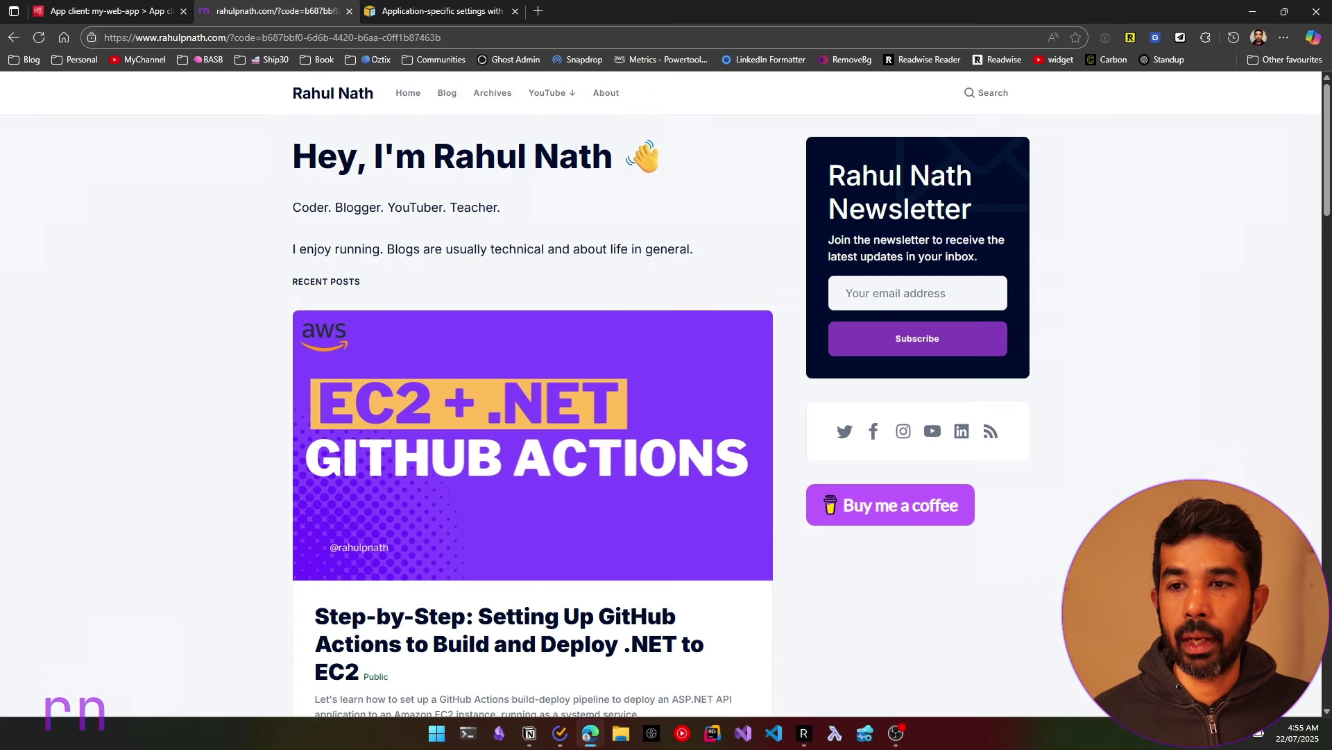
{"action": "left_click", "coordinate": [263, 38]}
{"action": "left_click_drag", "start_coordinate": [262, 38], "coordinate": [441, 37]}
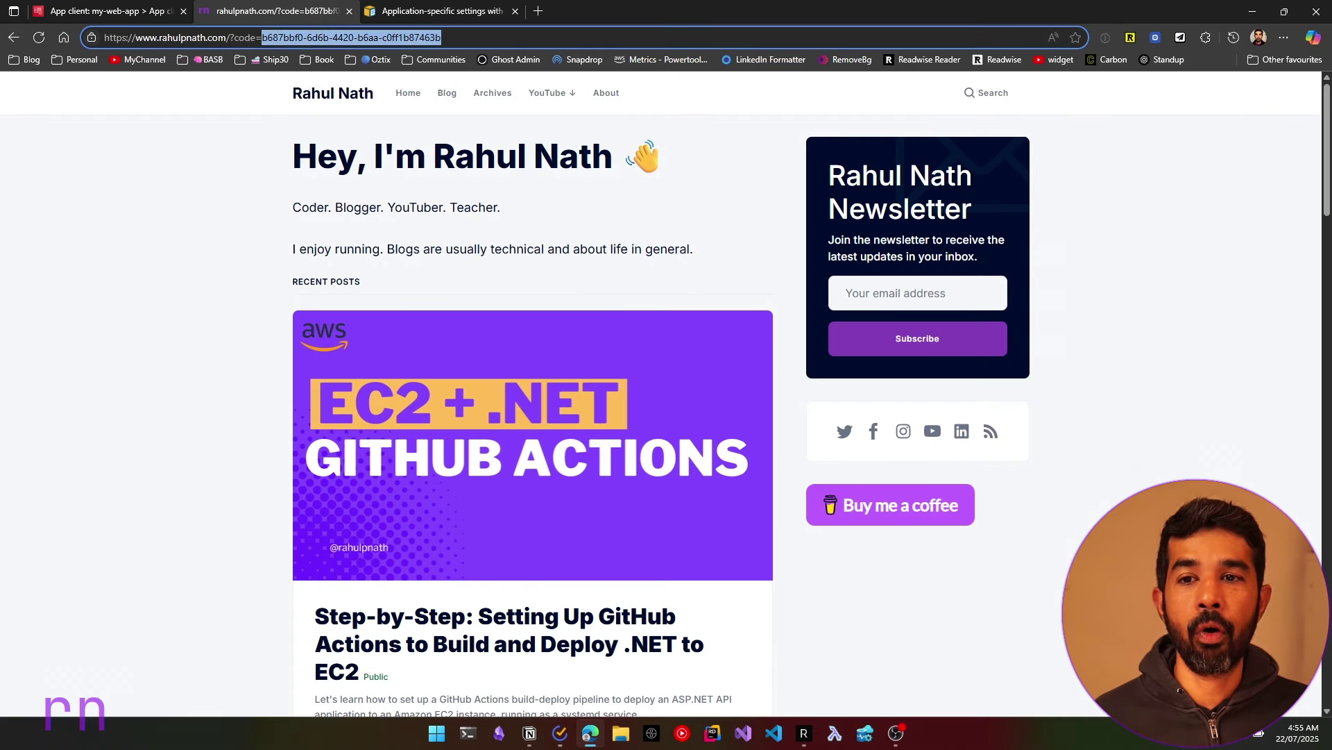
Back in the Cognito console, open the new user's details from the pool's Users list.
{"action": "left_click", "coordinate": [115, 10]}
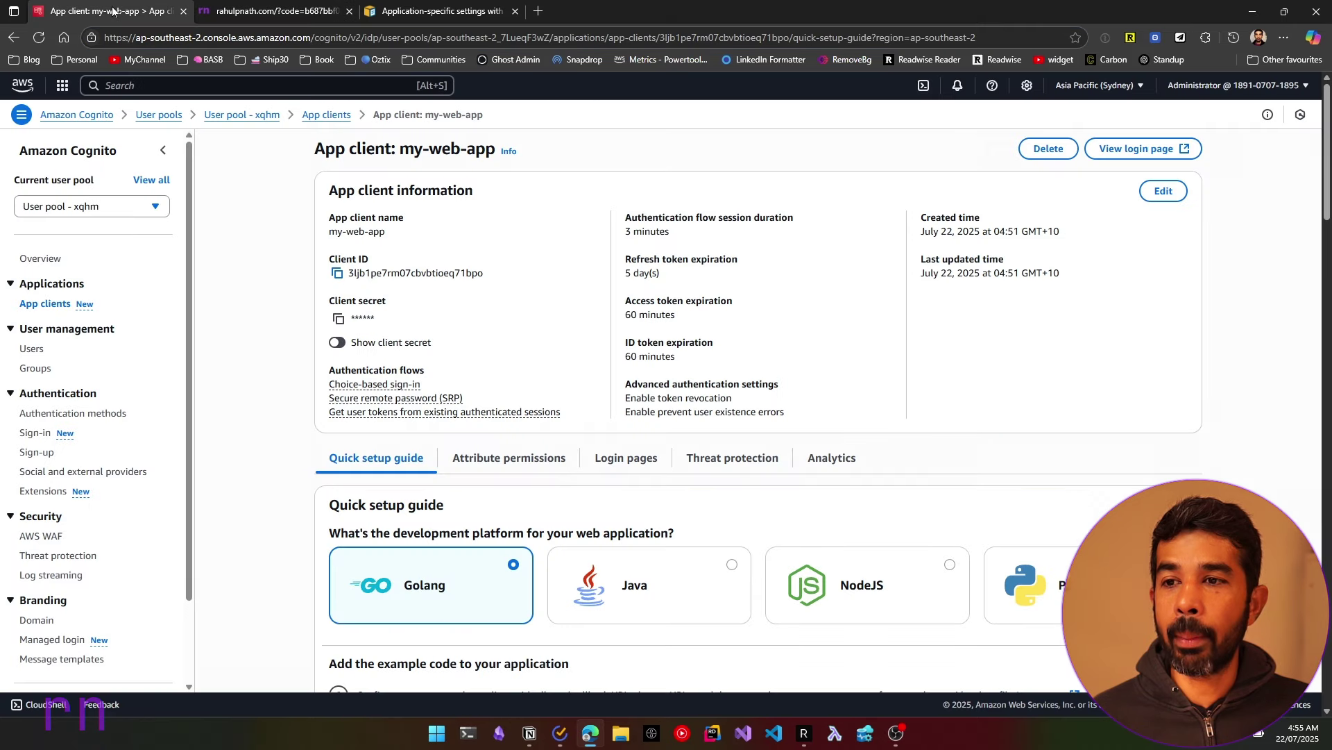
{"action": "left_click", "coordinate": [40, 258]}
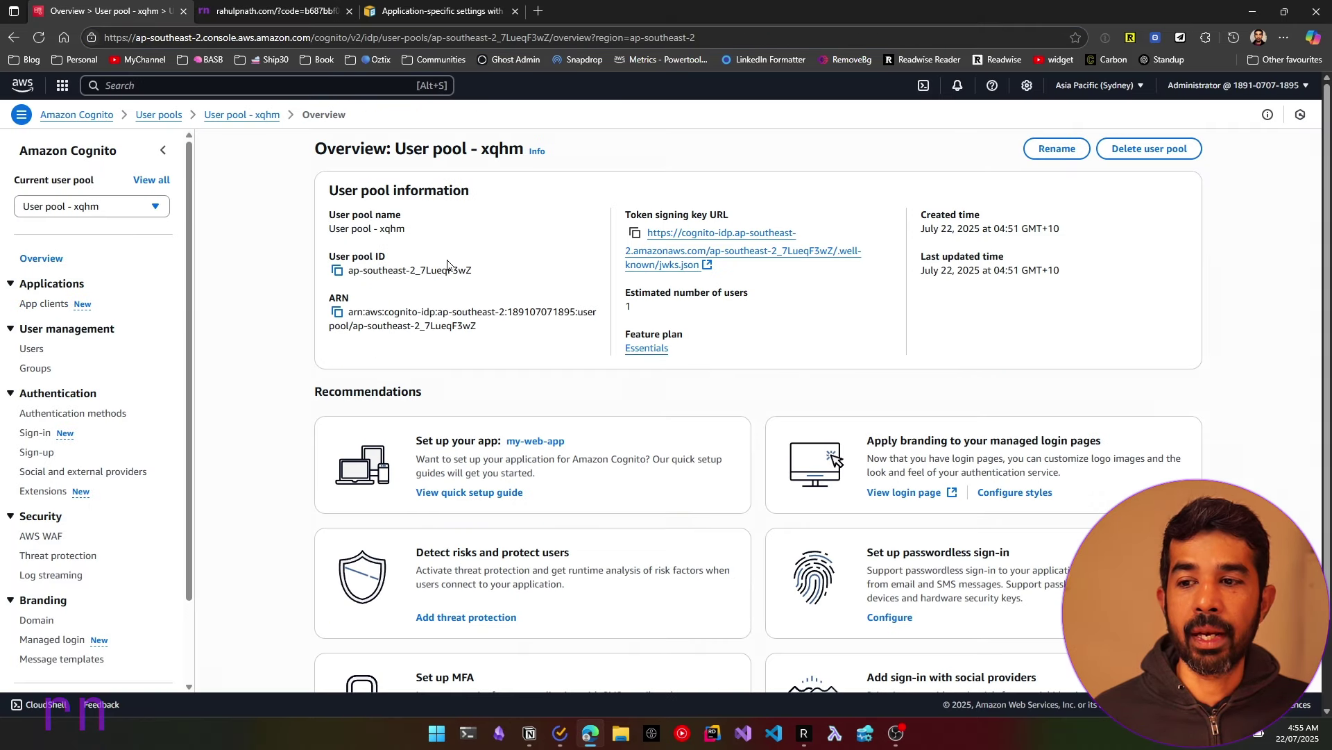
{"action": "left_click", "coordinate": [32, 349]}
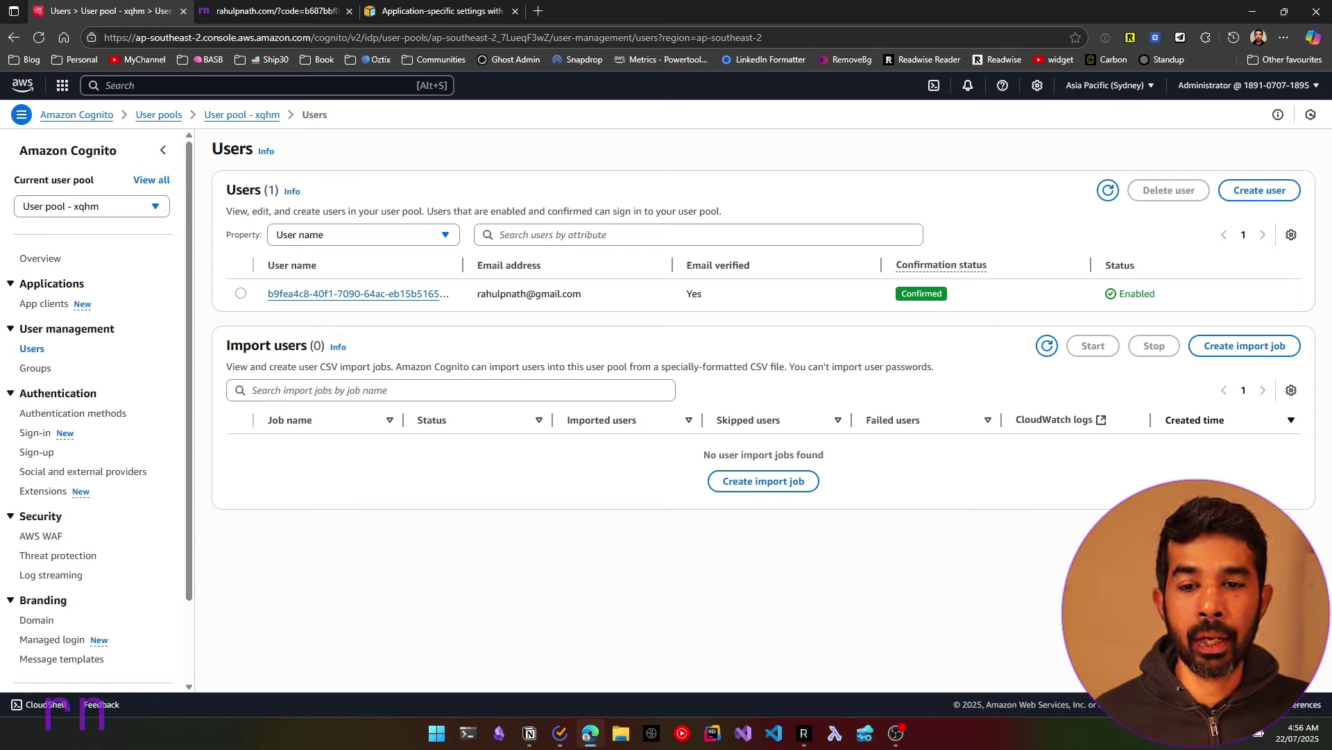
{"action": "left_click", "coordinate": [367, 295]}
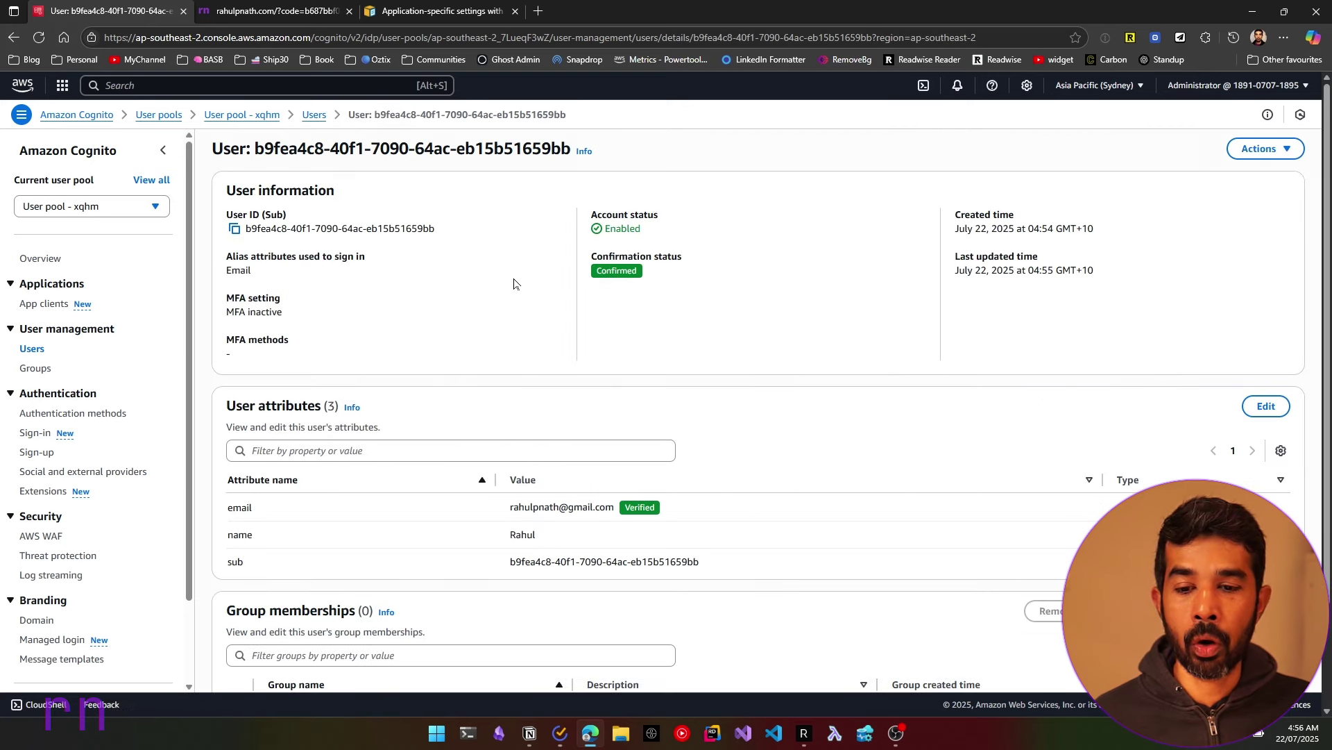
{"action": "scroll", "coordinate": [514, 284], "scroll_direction": "down", "scroll_amount": 1}
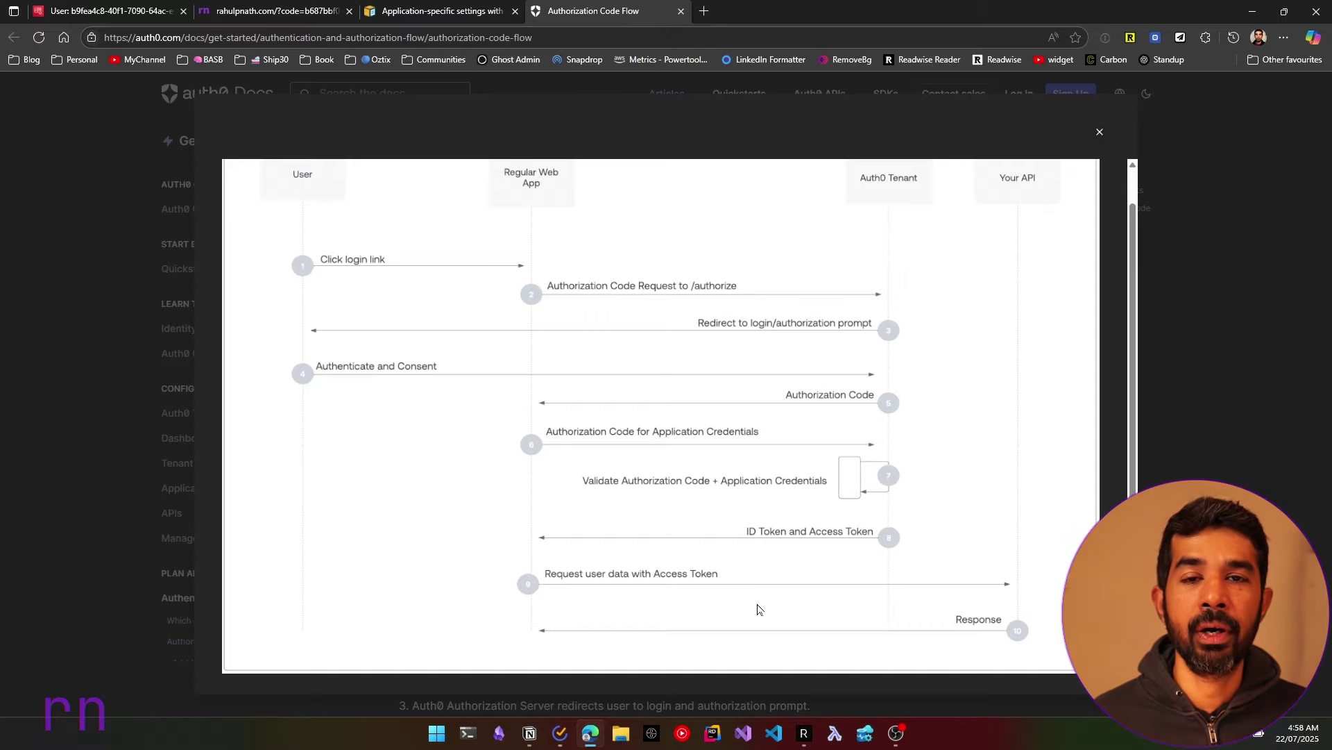
Close the enlarged Auth0 flow diagram and return to the redirect page holding the authorization code.
{"action": "left_click", "coordinate": [1118, 427]}
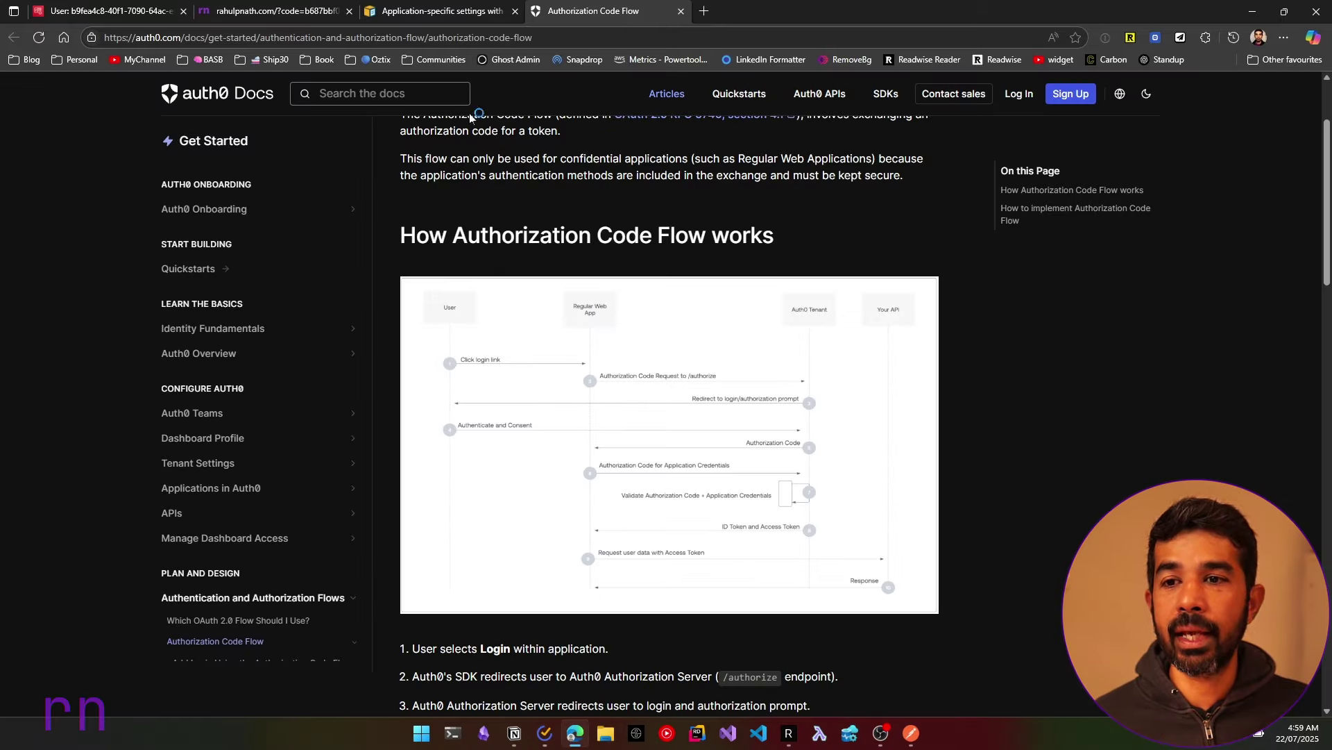
{"action": "left_click", "coordinate": [271, 14]}
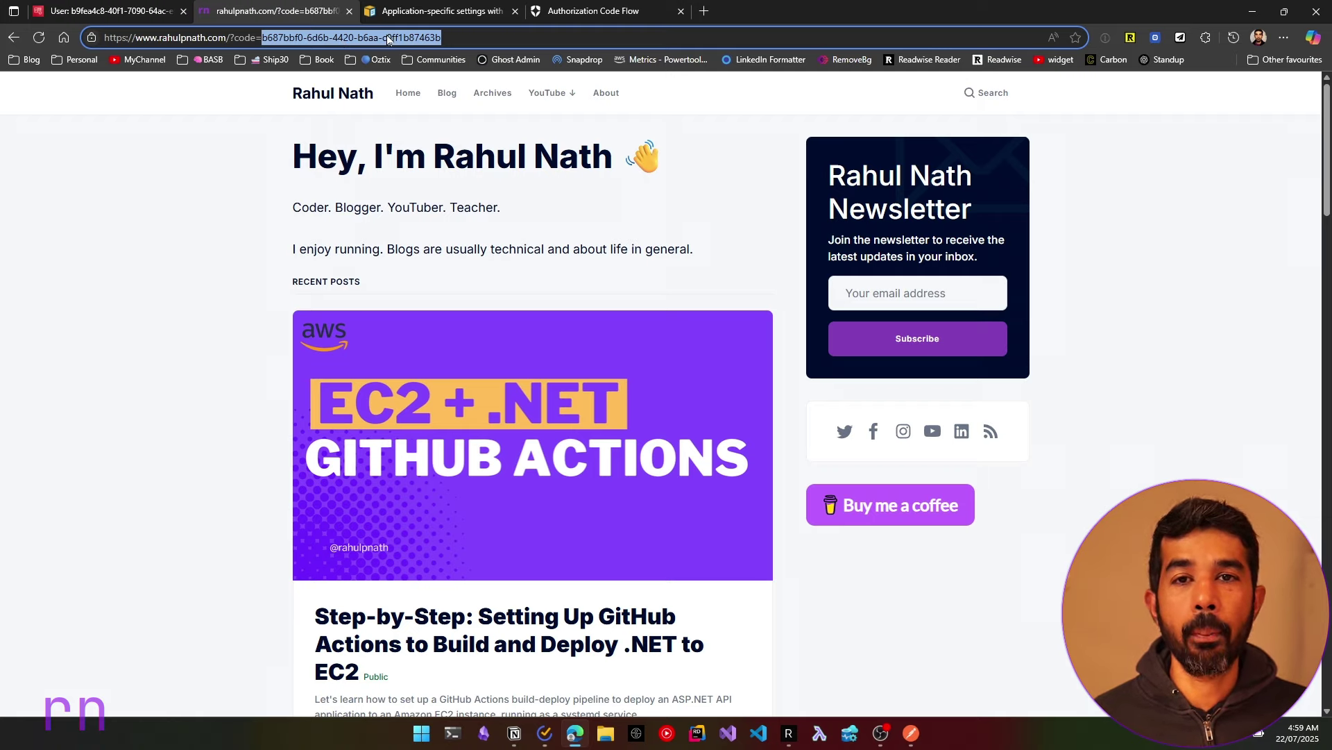
Create a new untitled POST request in Postman, then return to the browser.
{"action": "left_click", "coordinate": [912, 733]}
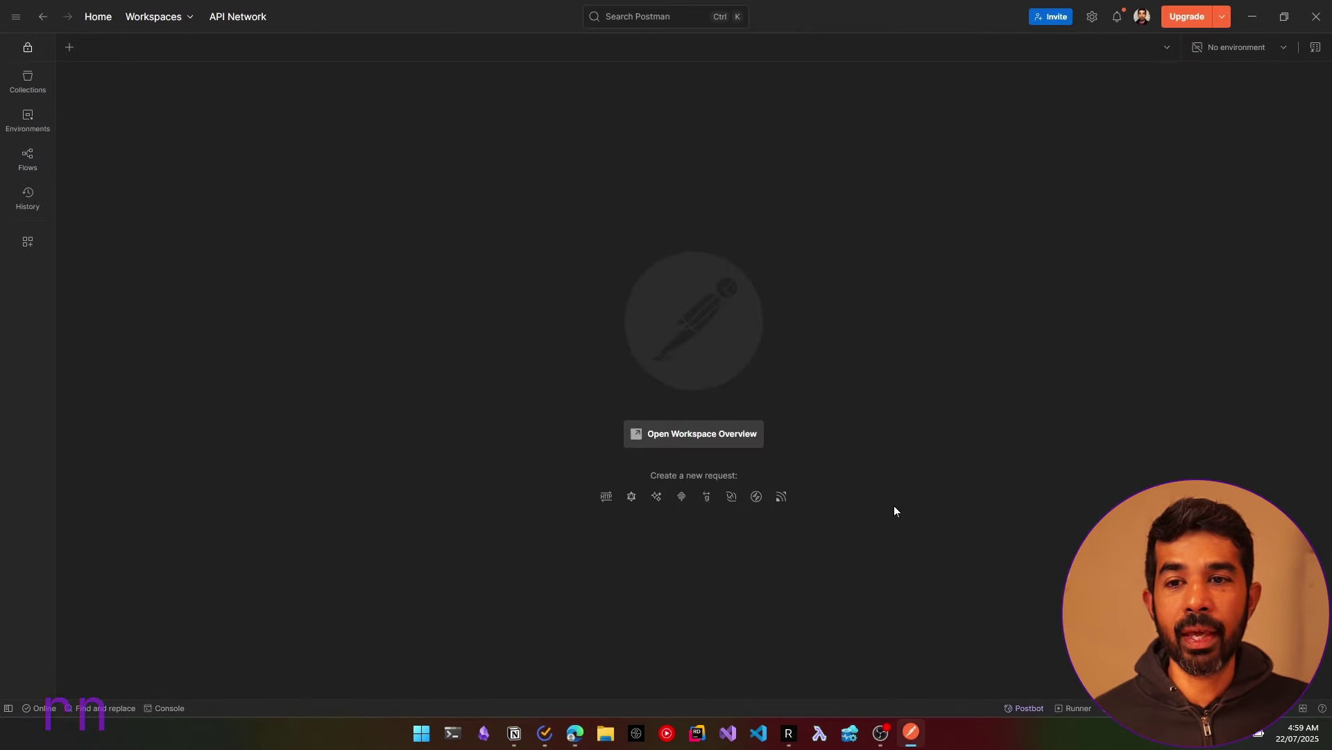
{"action": "left_click", "coordinate": [71, 48]}
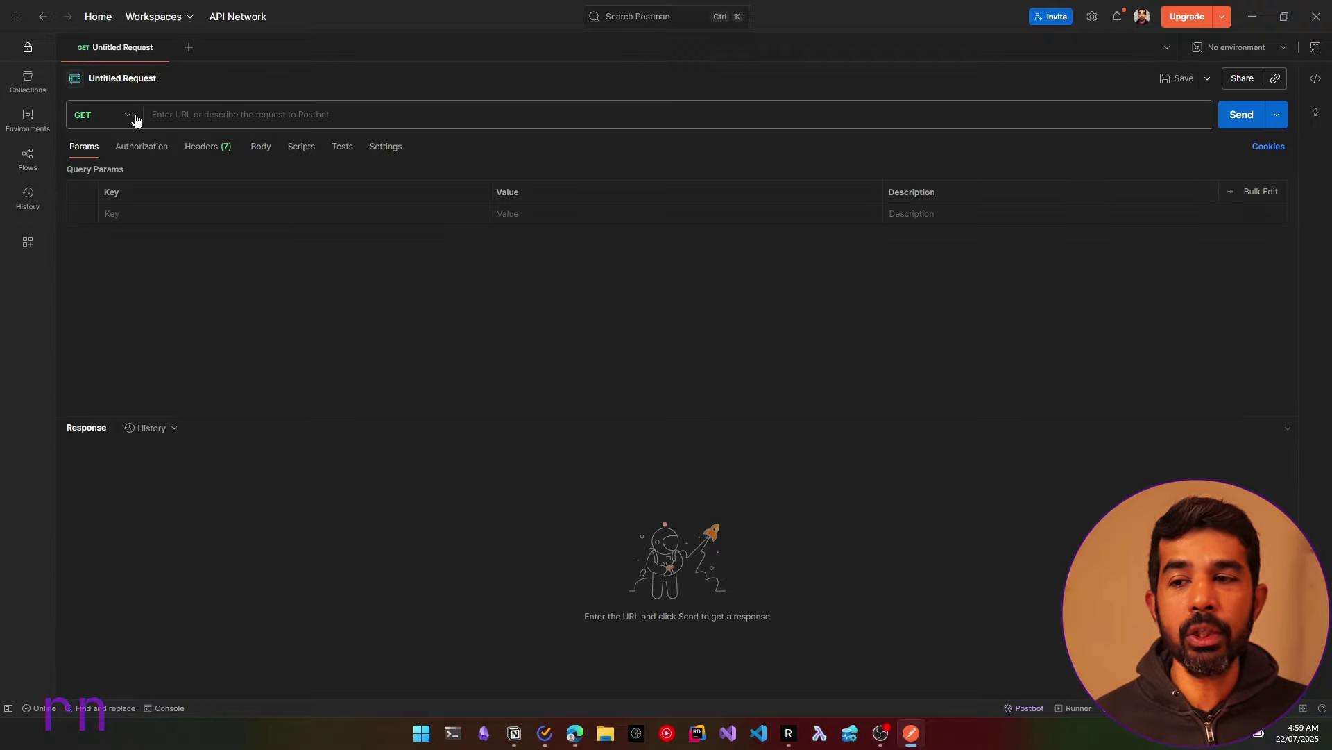
{"action": "left_click", "coordinate": [136, 120]}
{"action": "left_click", "coordinate": [108, 172]}
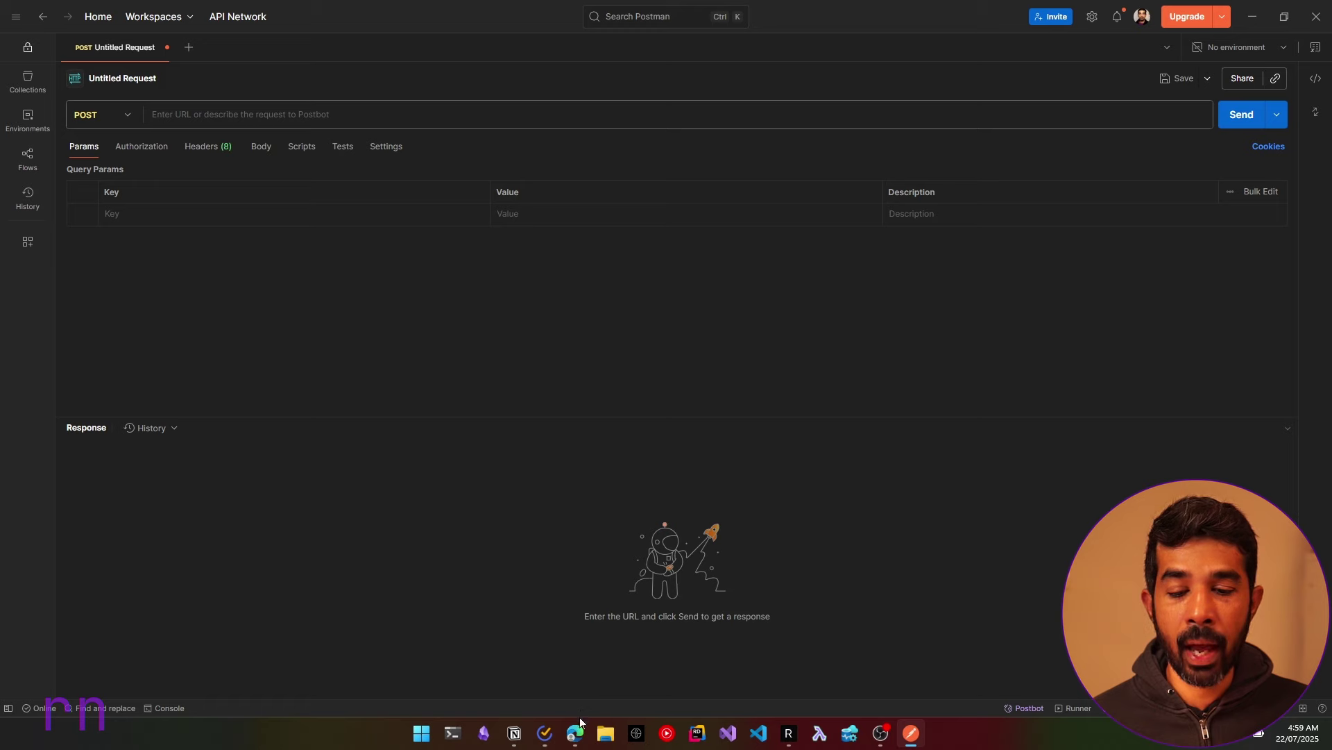
{"action": "key", "text": "alt+Tab"}
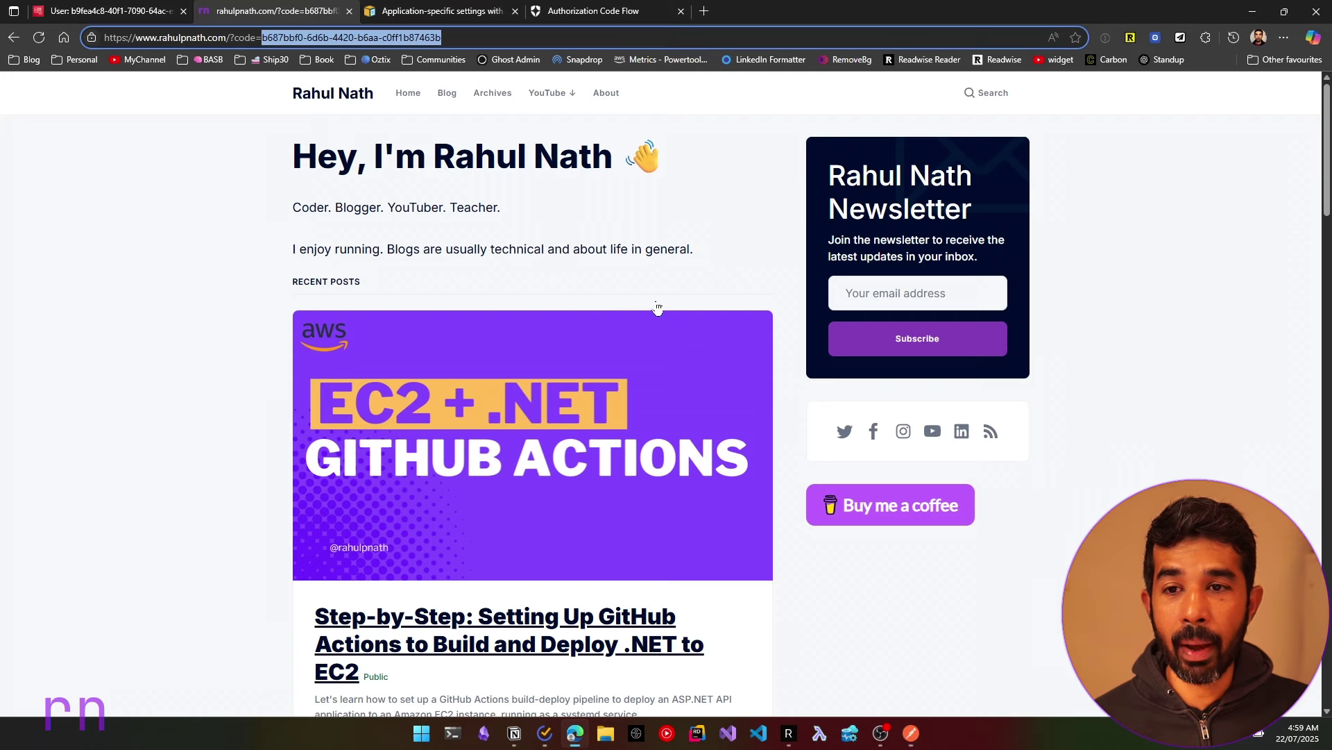
Copy the Cognito domain from my-web-app's hosted login page address for Postman's request URL.
{"action": "left_click", "coordinate": [118, 9]}
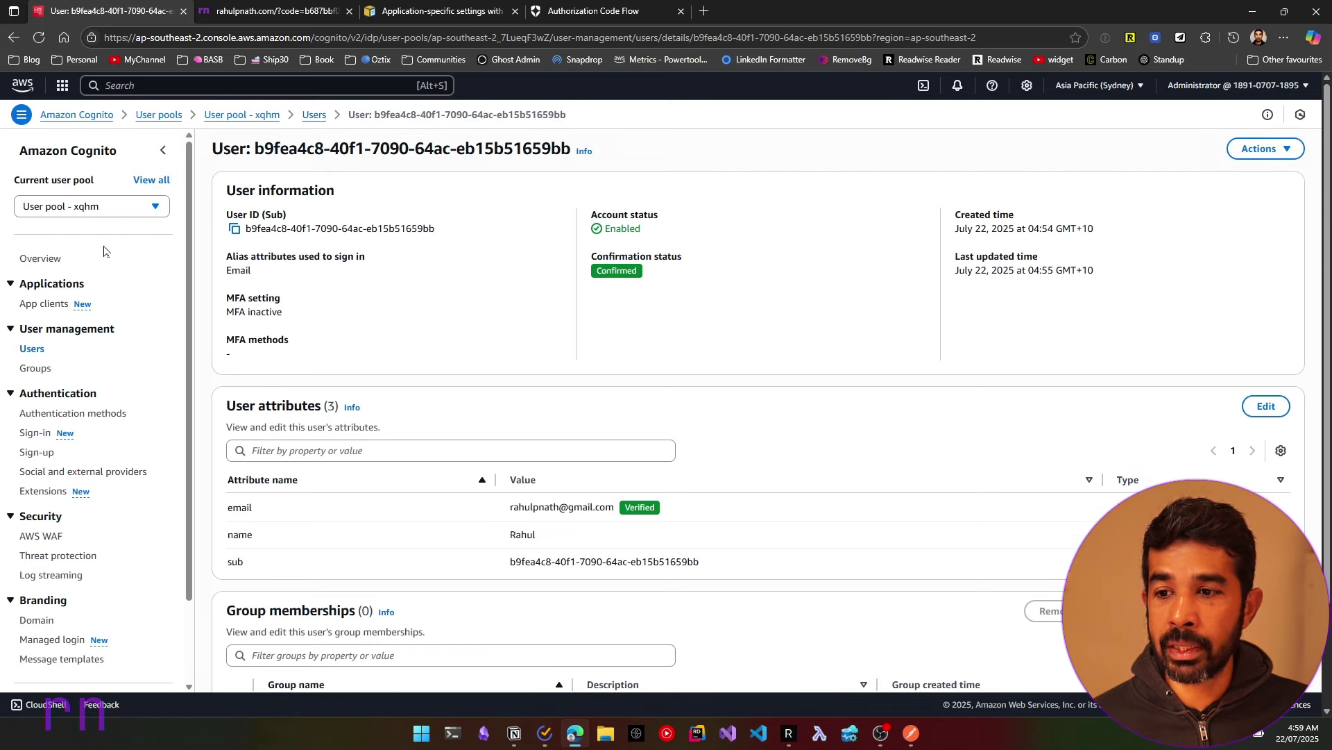
{"action": "left_click", "coordinate": [66, 304]}
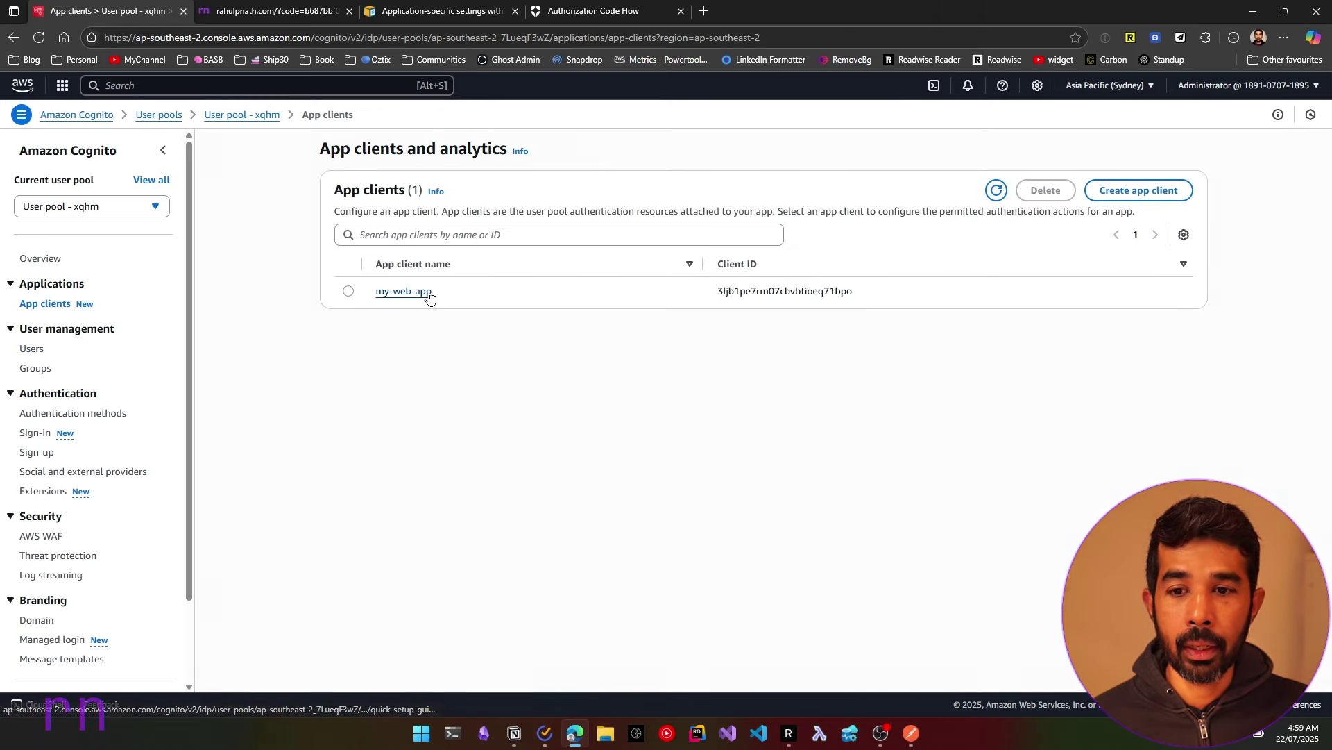
{"action": "left_click", "coordinate": [420, 292]}
{"action": "left_click", "coordinate": [1145, 149]}
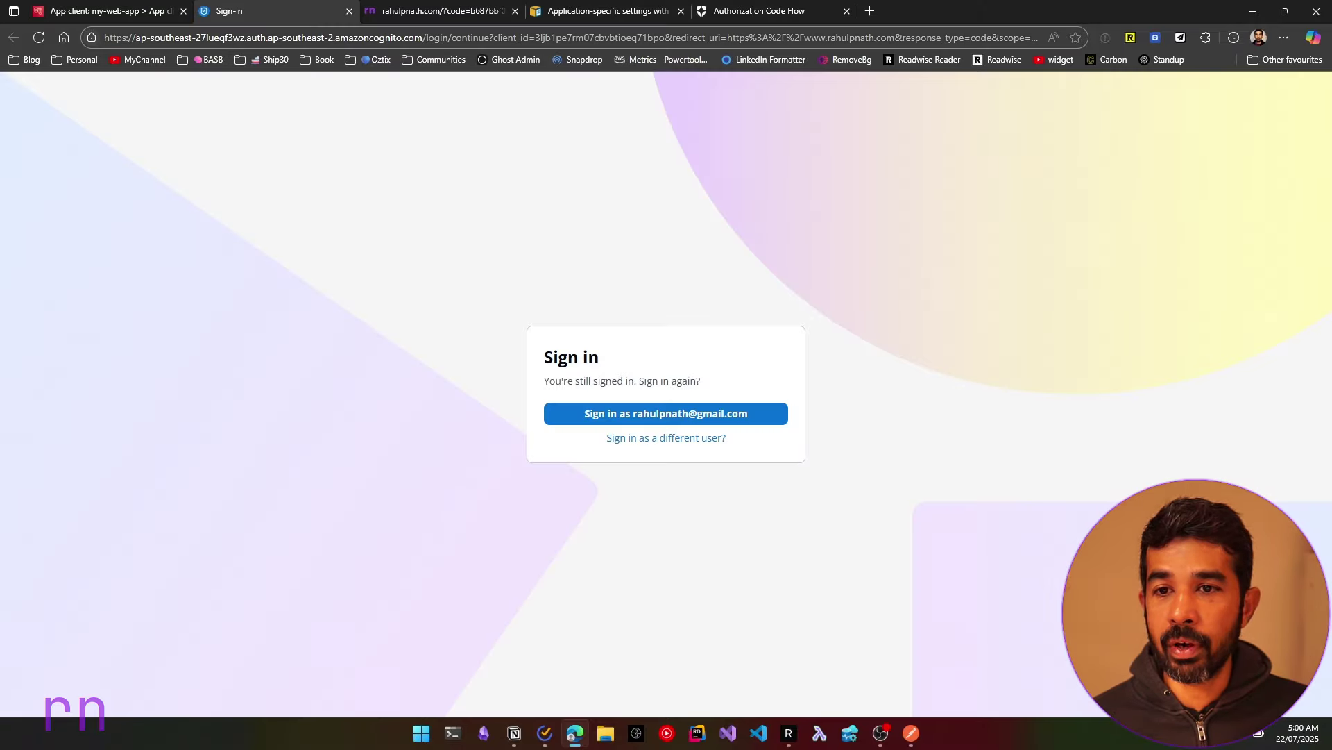
{"action": "left_click_drag", "start_coordinate": [423, 38], "coordinate": [104, 37]}
{"action": "key", "text": "ctrl+c"}
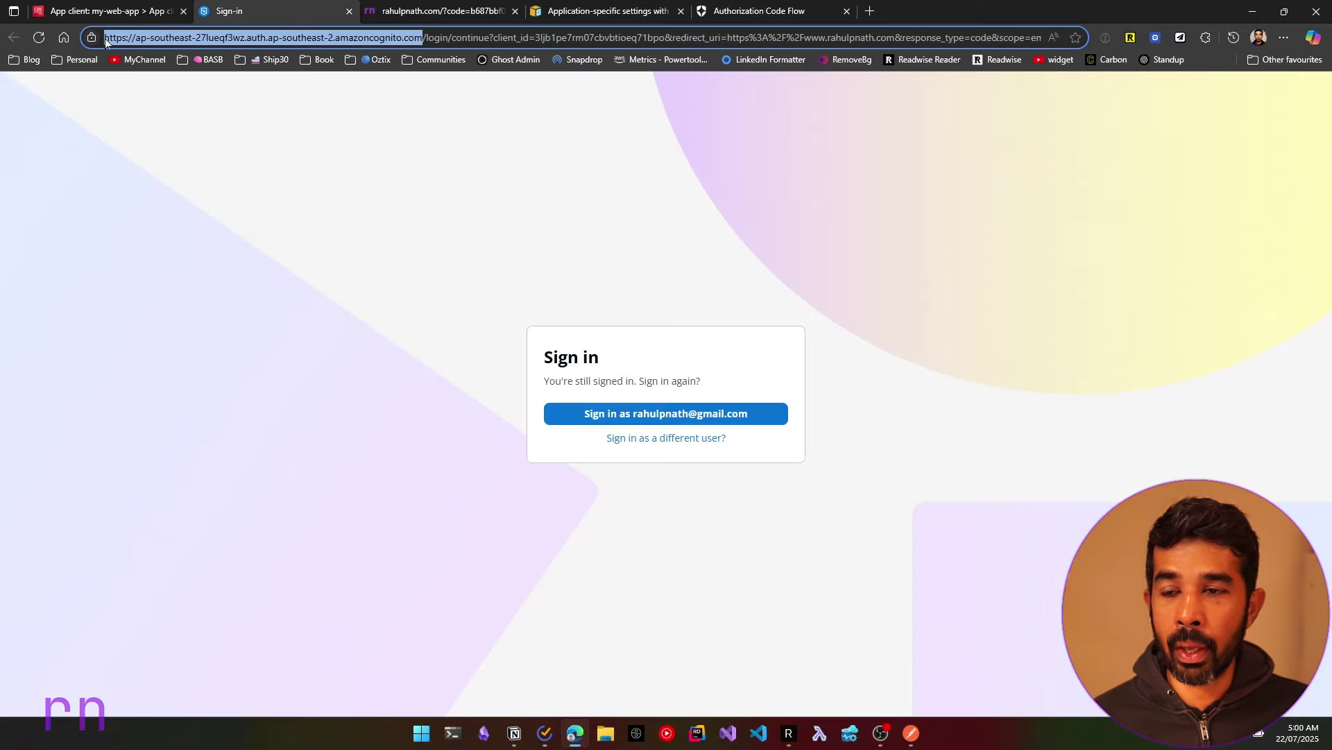
{"action": "left_click", "coordinate": [911, 732]}
{"action": "left_click", "coordinate": [292, 114]}
Set the request URL to the Cognito domain plus oauth2/token with an x-www-form-urlencoded body.
{"action": "key", "text": "ctrl+v"}
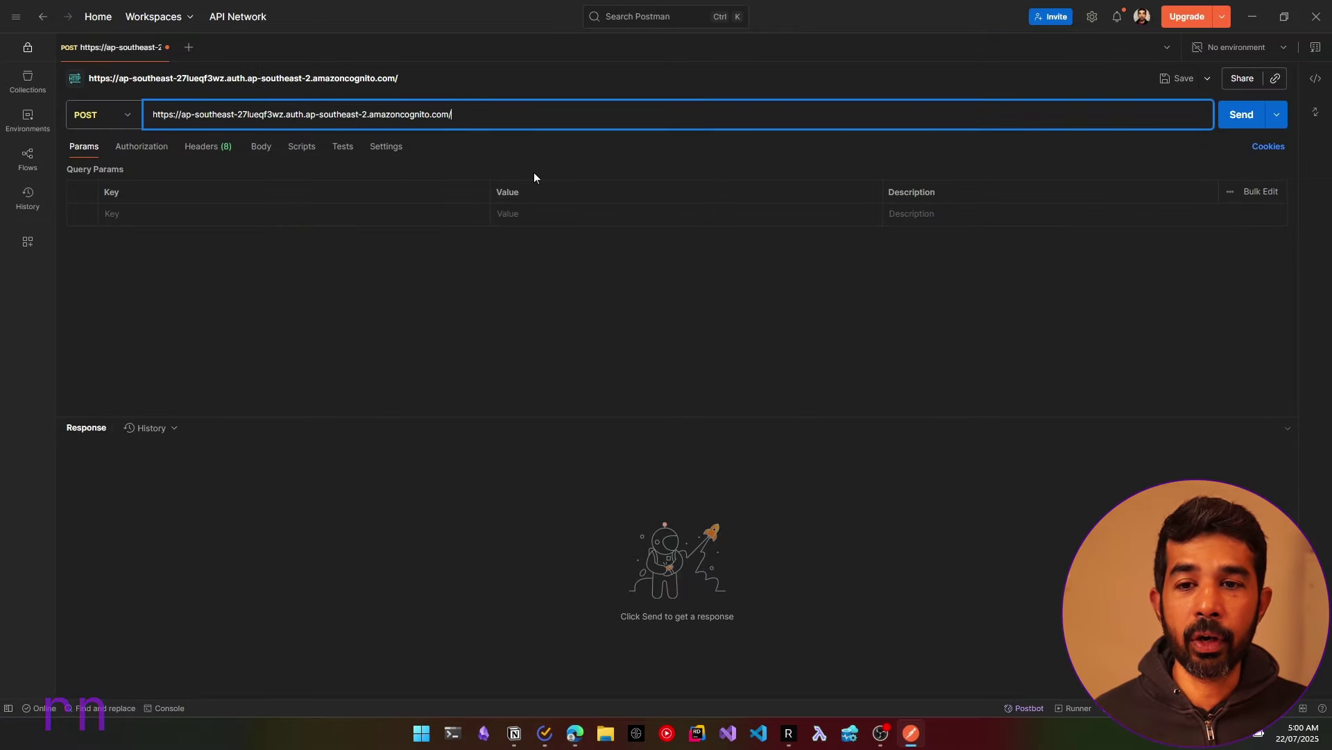
{"action": "type", "text": "oauth"}
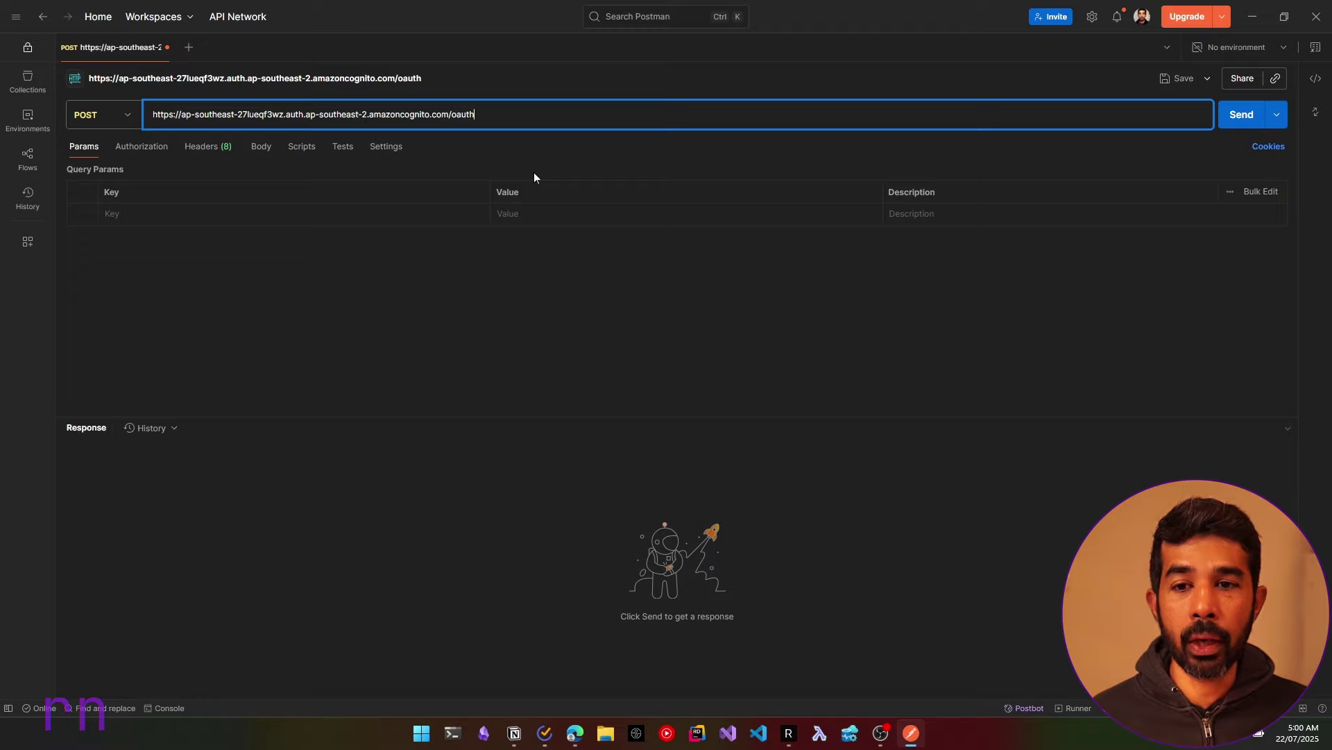
{"action": "type", "text": "2/token"}
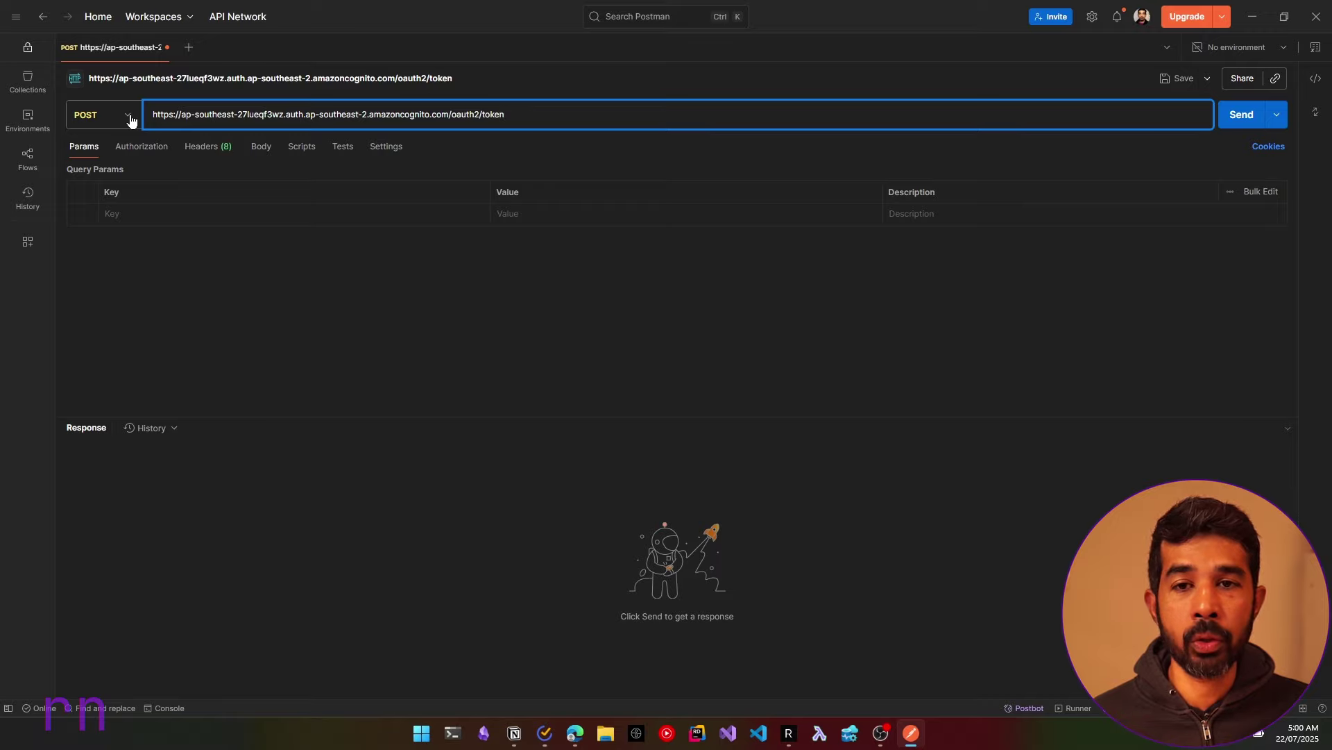
{"action": "left_click", "coordinate": [259, 147]}
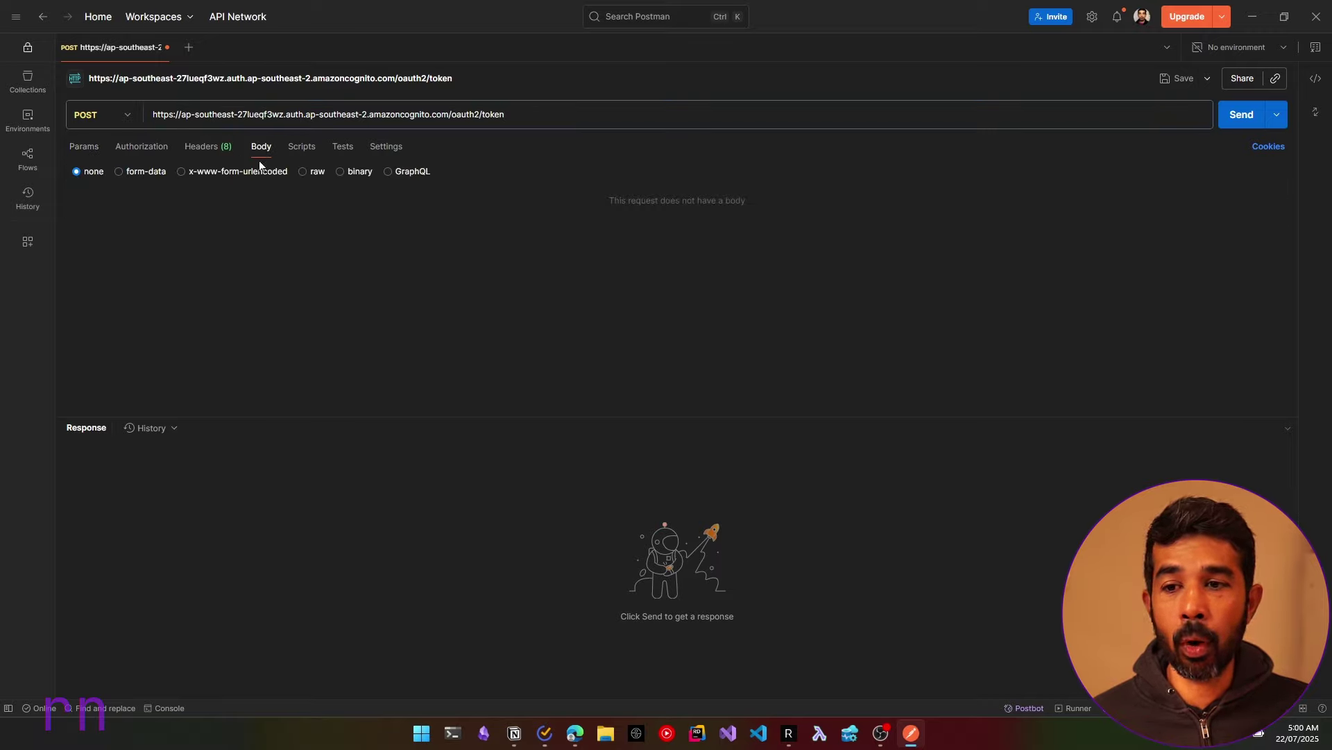
{"action": "left_click", "coordinate": [208, 171]}
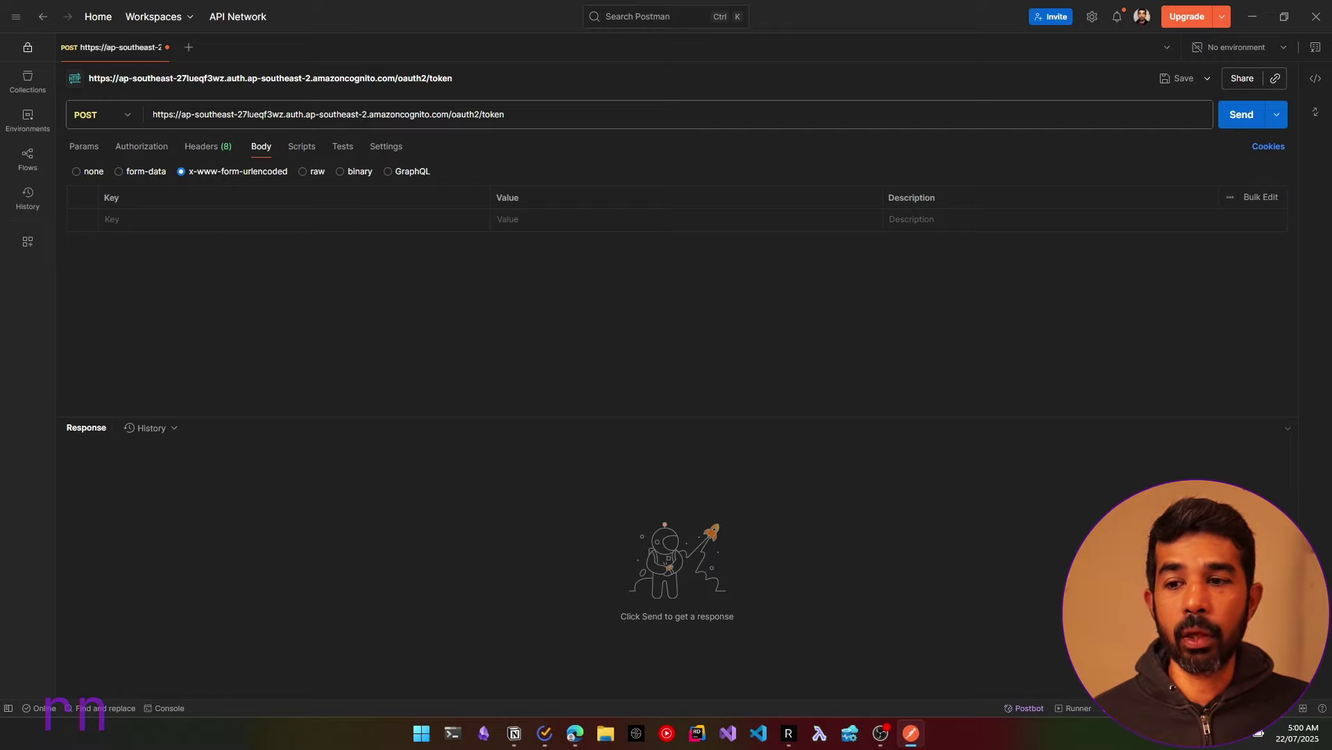
Add body rows grant_type = authorization_code and code = the copied authorization code.
{"action": "type", "text": "grant_t"}
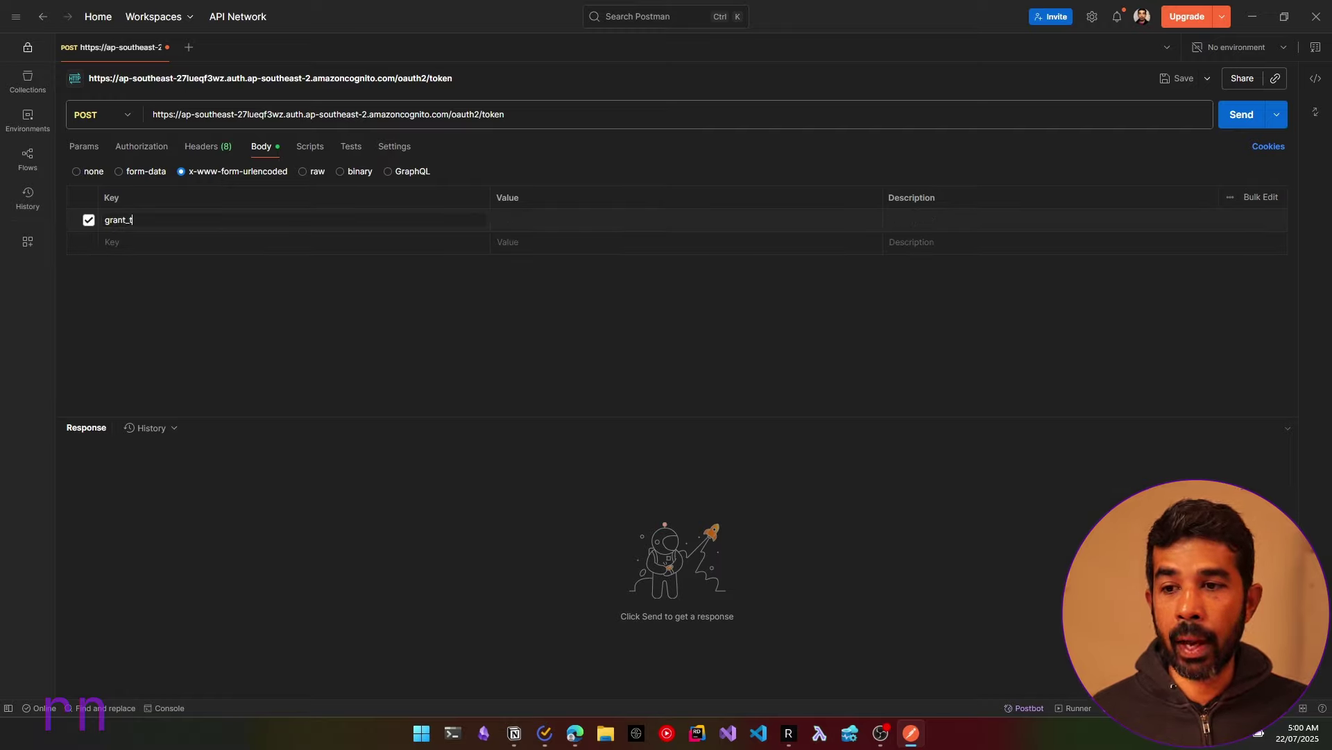
{"action": "type", "text": "ype"}
{"action": "key", "text": "Tab"}
{"action": "type", "text": "author"}
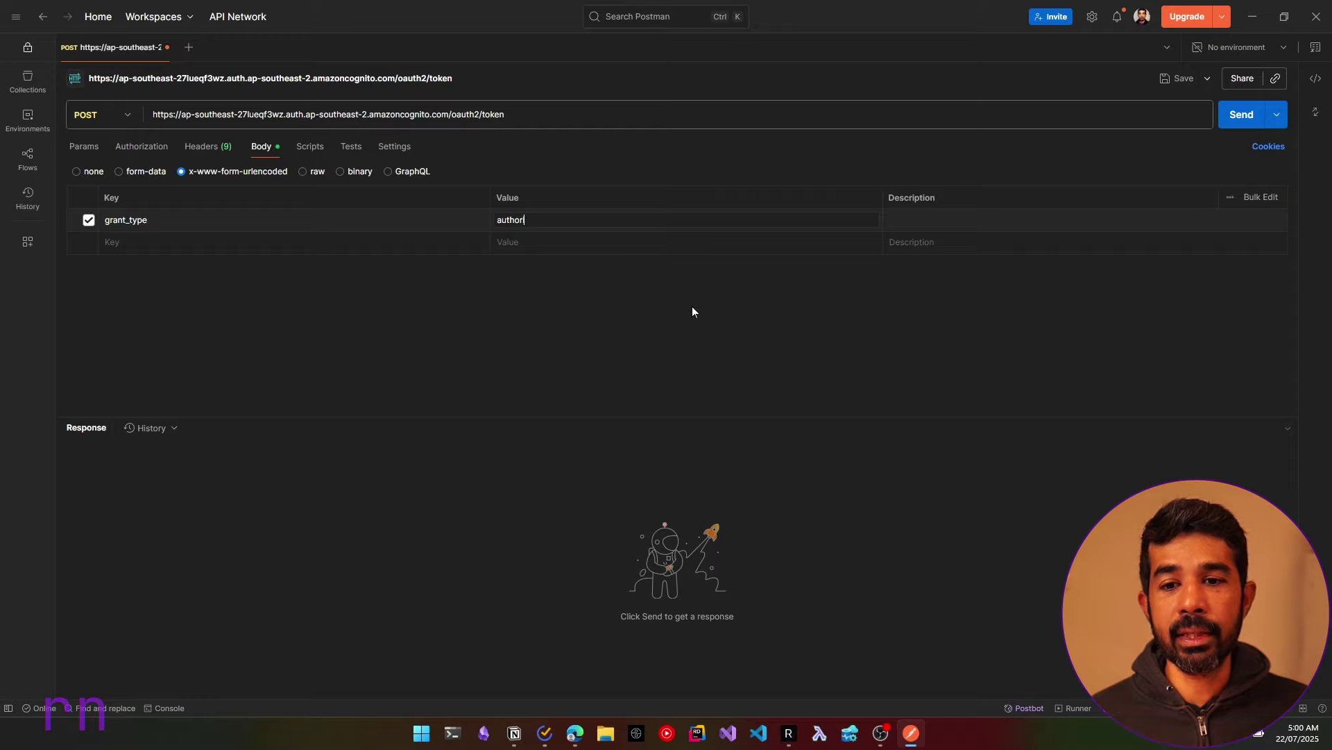
{"action": "type", "text": "ization_code"}
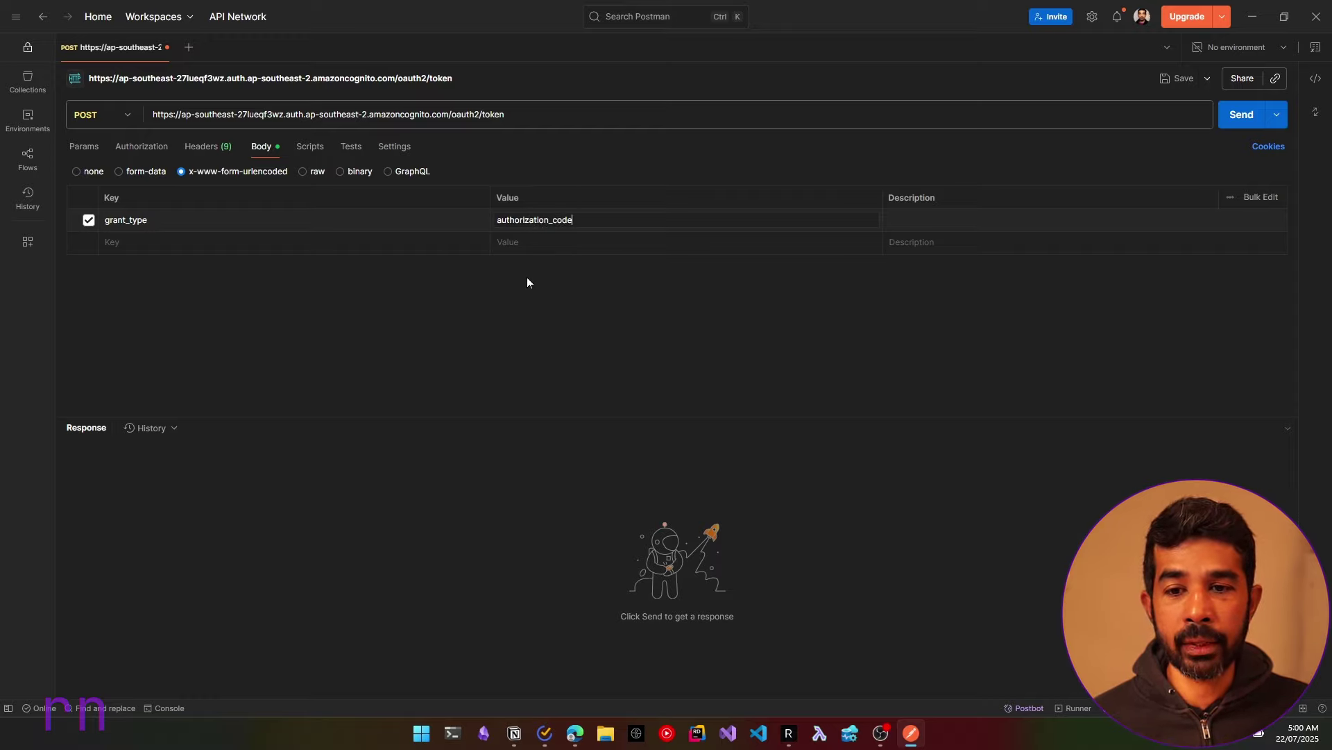
{"action": "key", "text": "Tab"}
{"action": "key", "text": "Tab"}
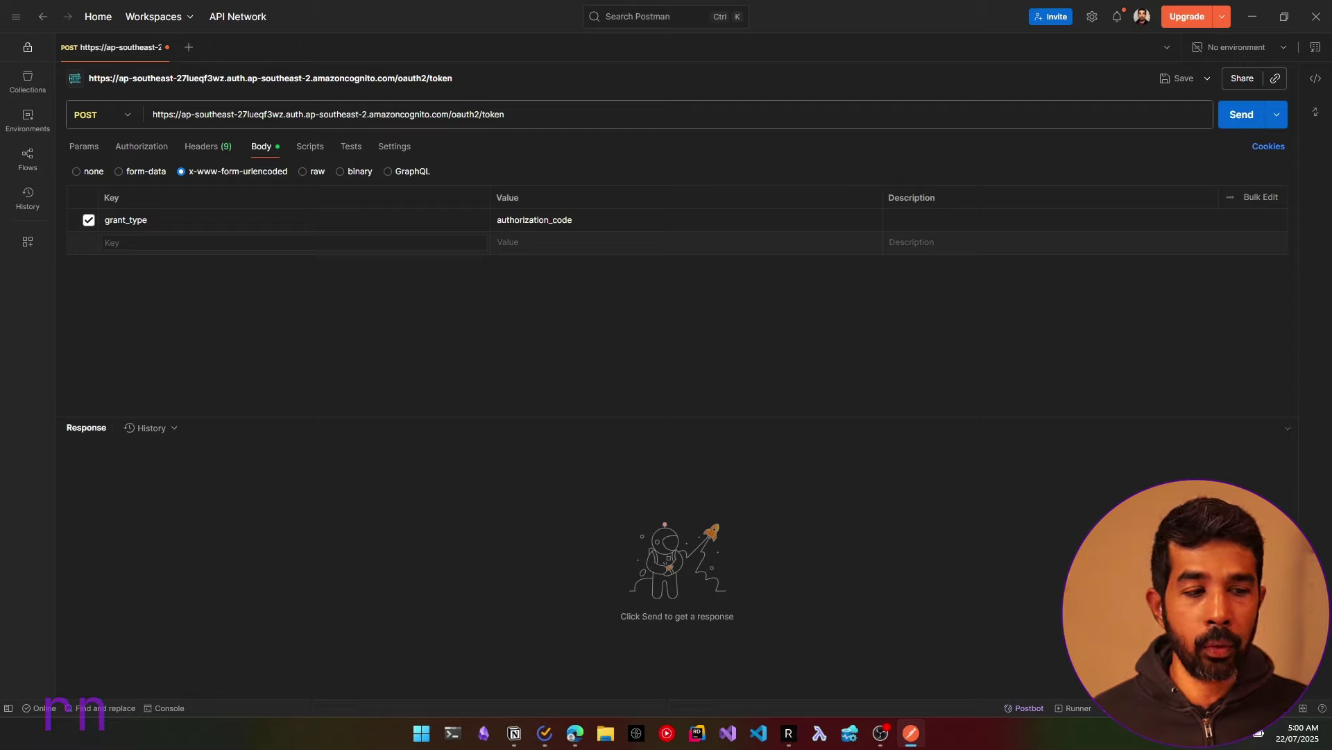
{"action": "type", "text": "code"}
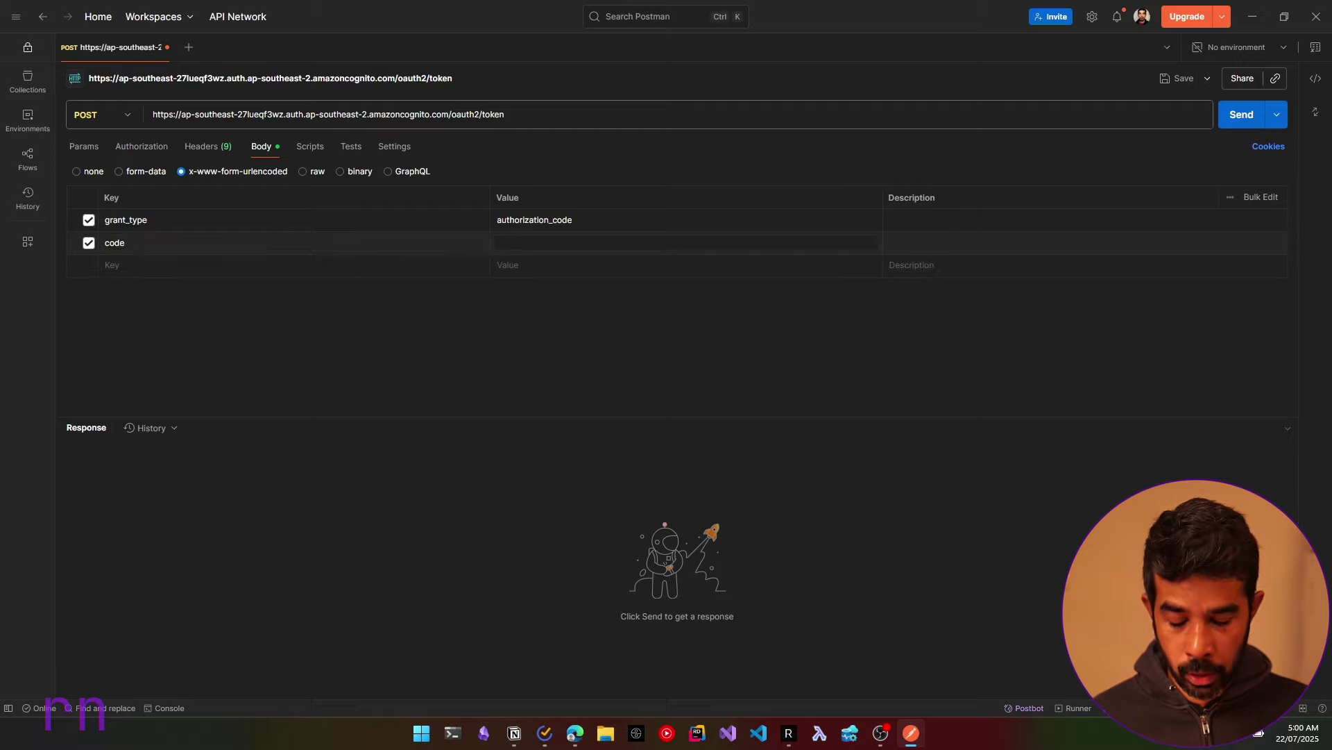
{"action": "key", "text": "super+v"}
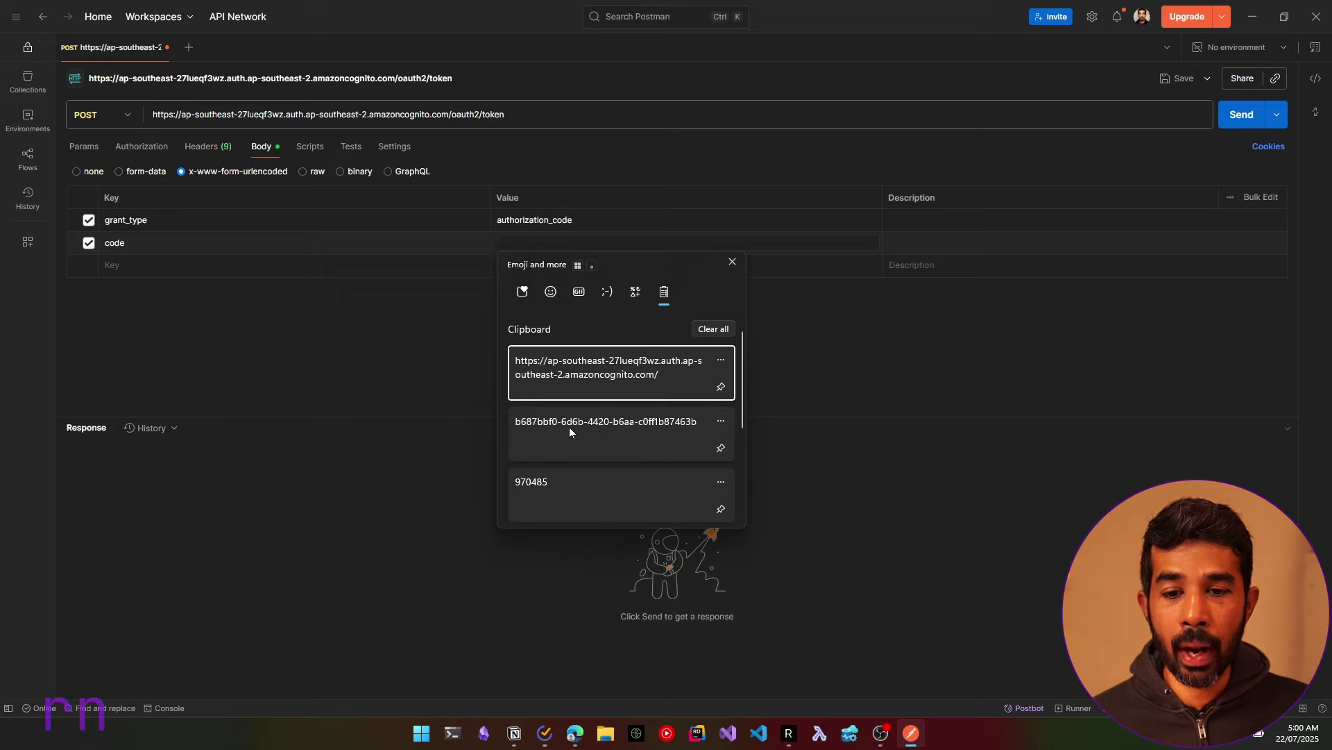
{"action": "left_click", "coordinate": [569, 431]}
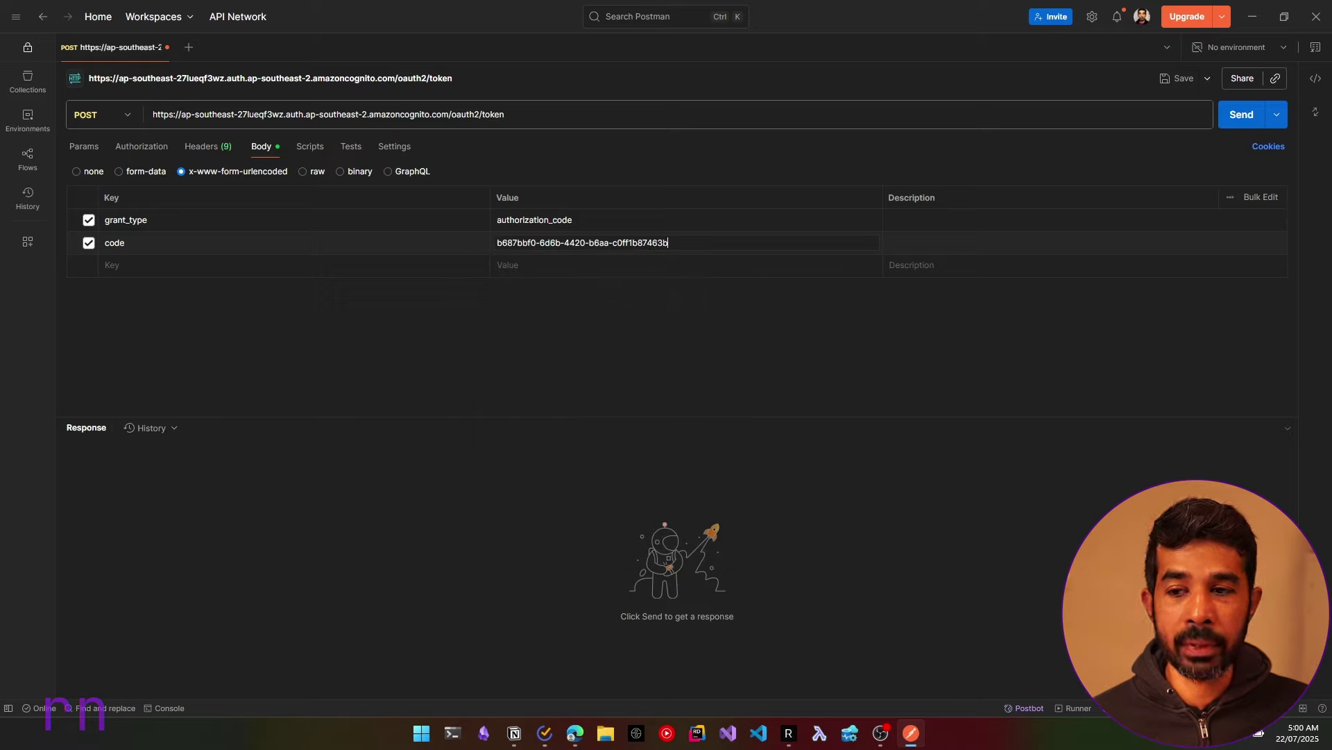
Add body keys client_id, client_secret and redirect_uri.
{"action": "left_click", "coordinate": [105, 265]}
{"action": "type", "text": "client"}
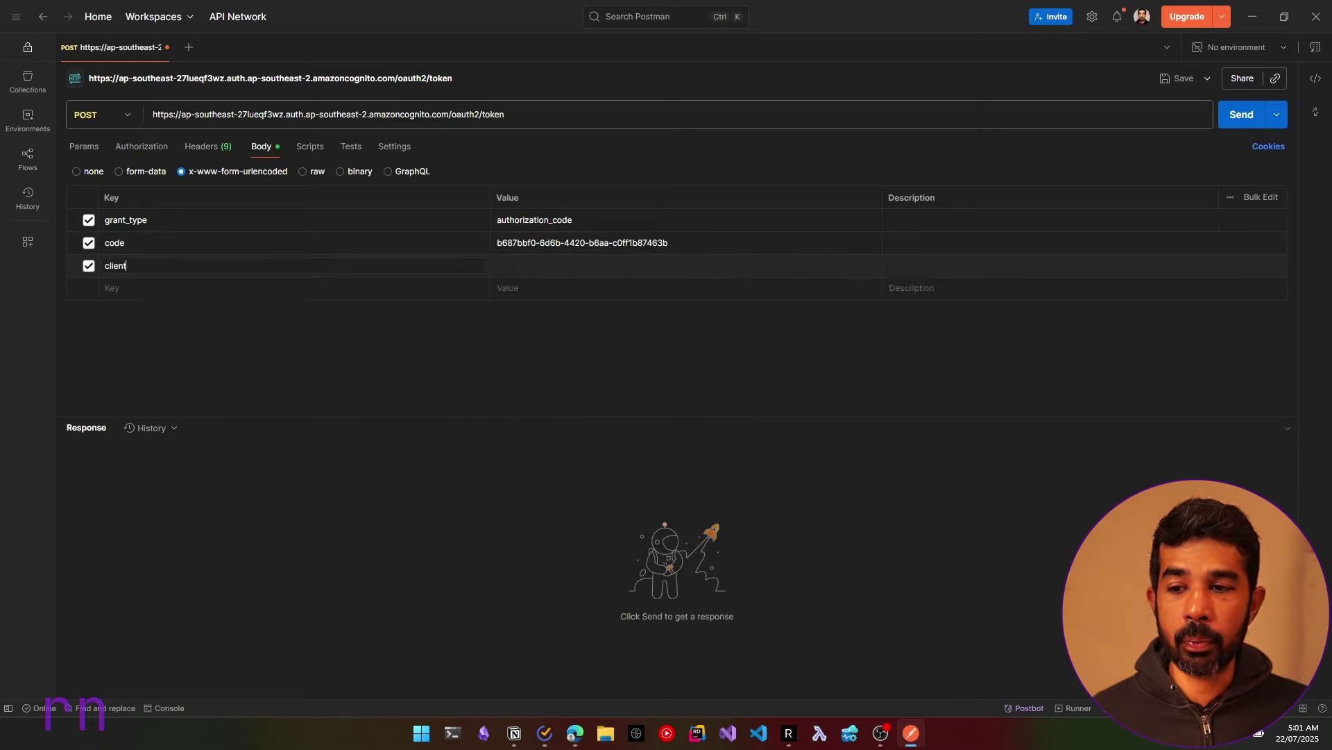
{"action": "type", "text": "_id"}
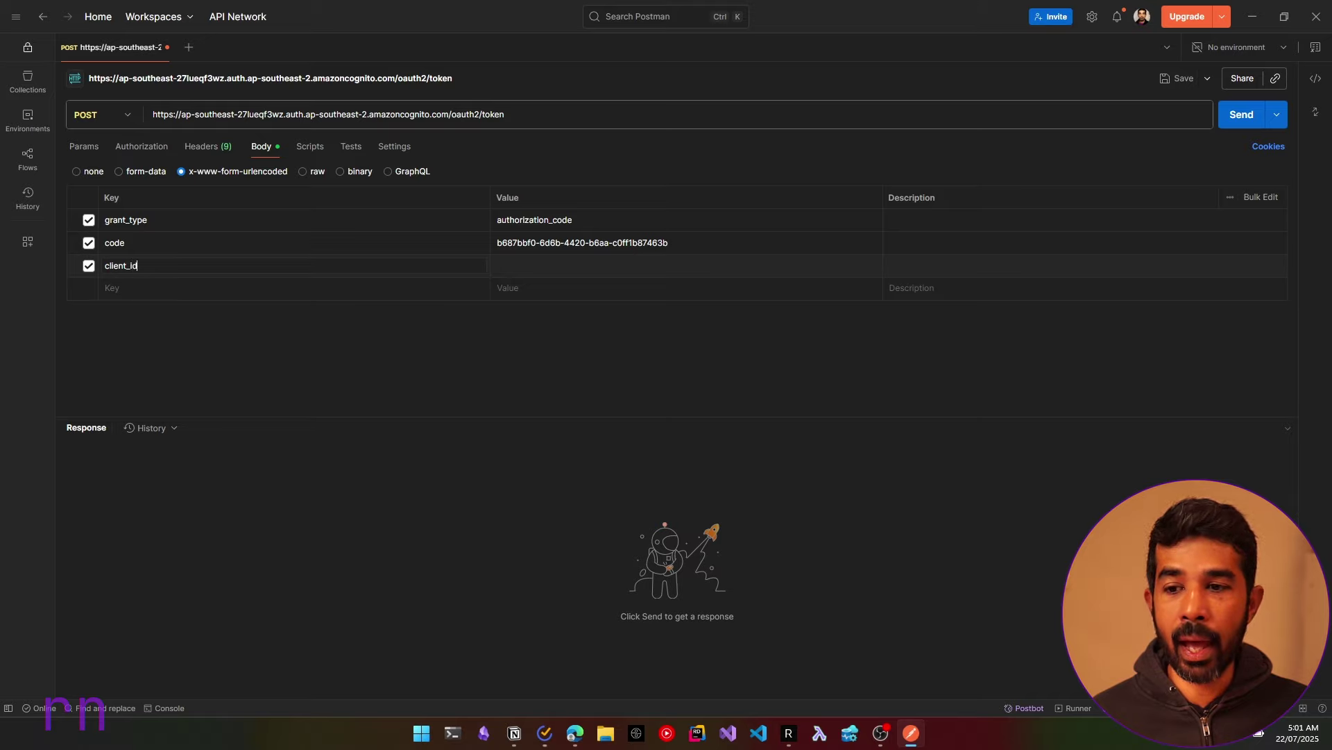
{"action": "left_click", "coordinate": [107, 288]}
{"action": "type", "text": "cli"}
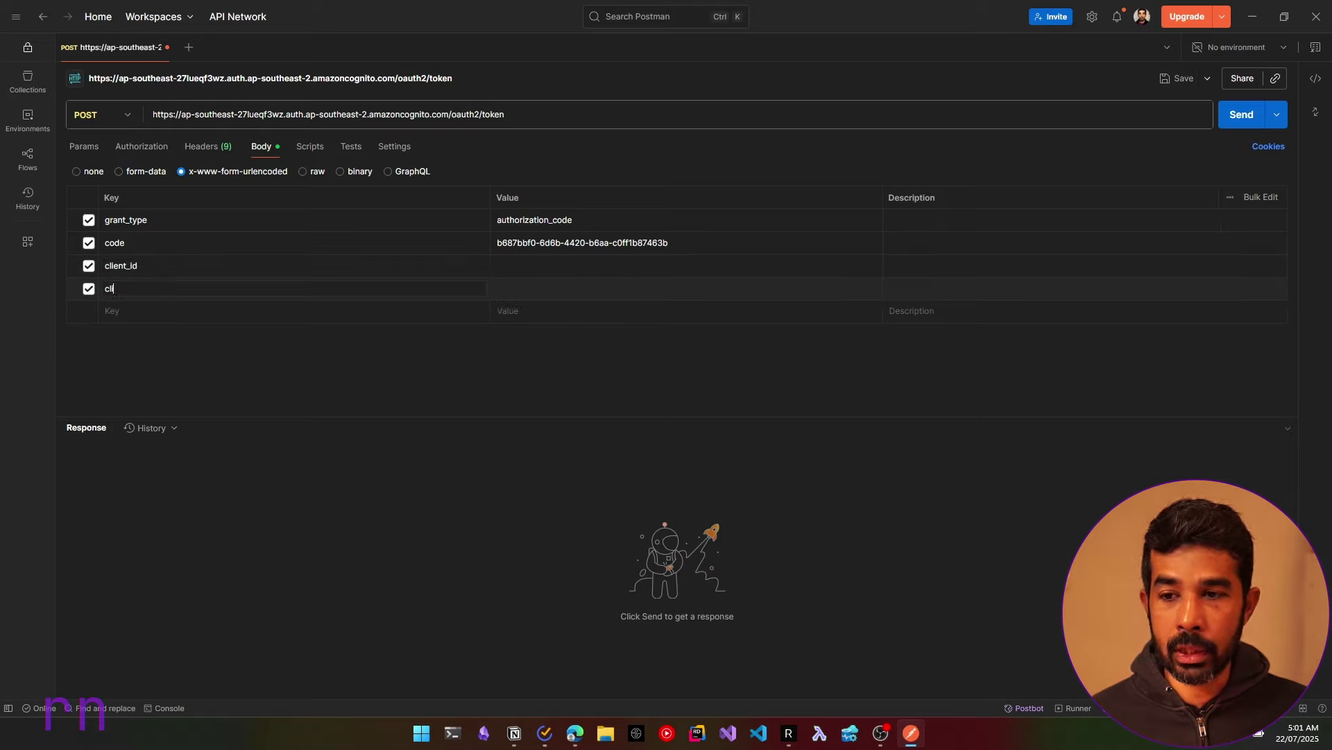
{"action": "type", "text": "ent_secret"}
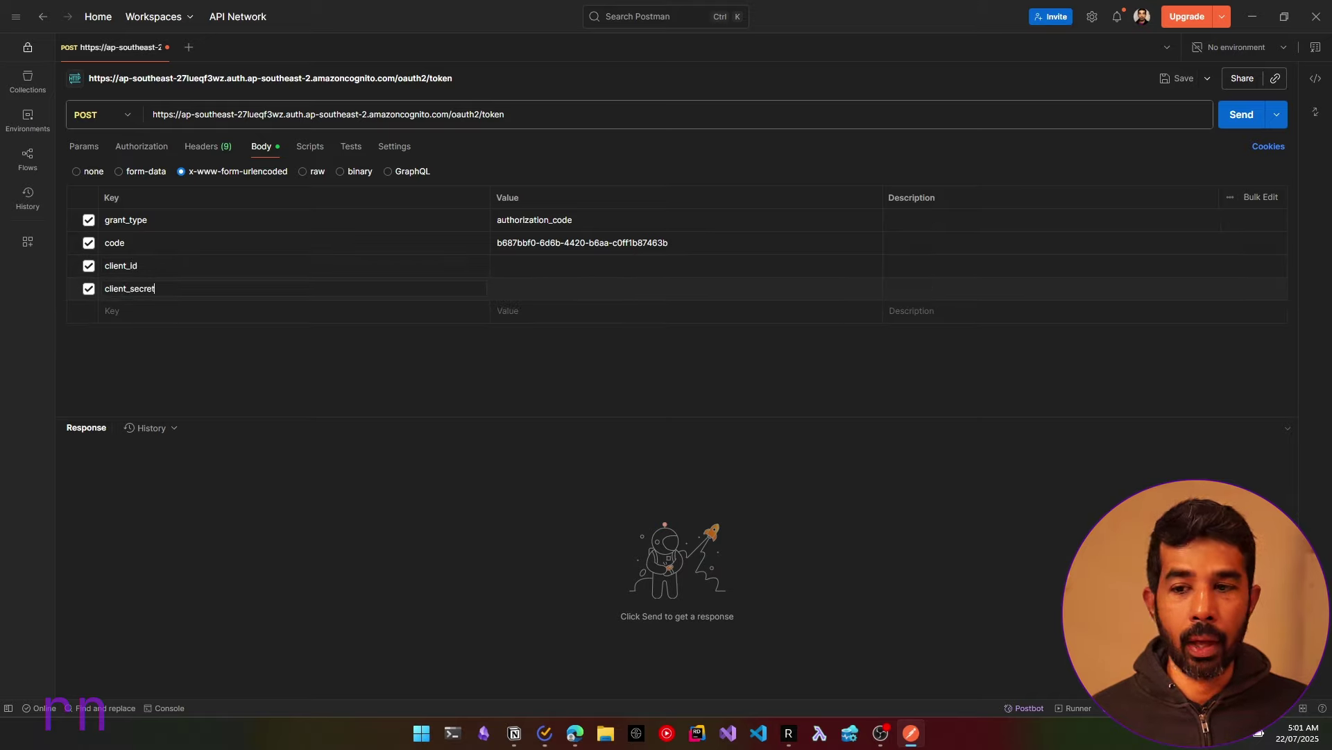
{"action": "left_click", "coordinate": [136, 311]}
{"action": "type", "text": "redic"}
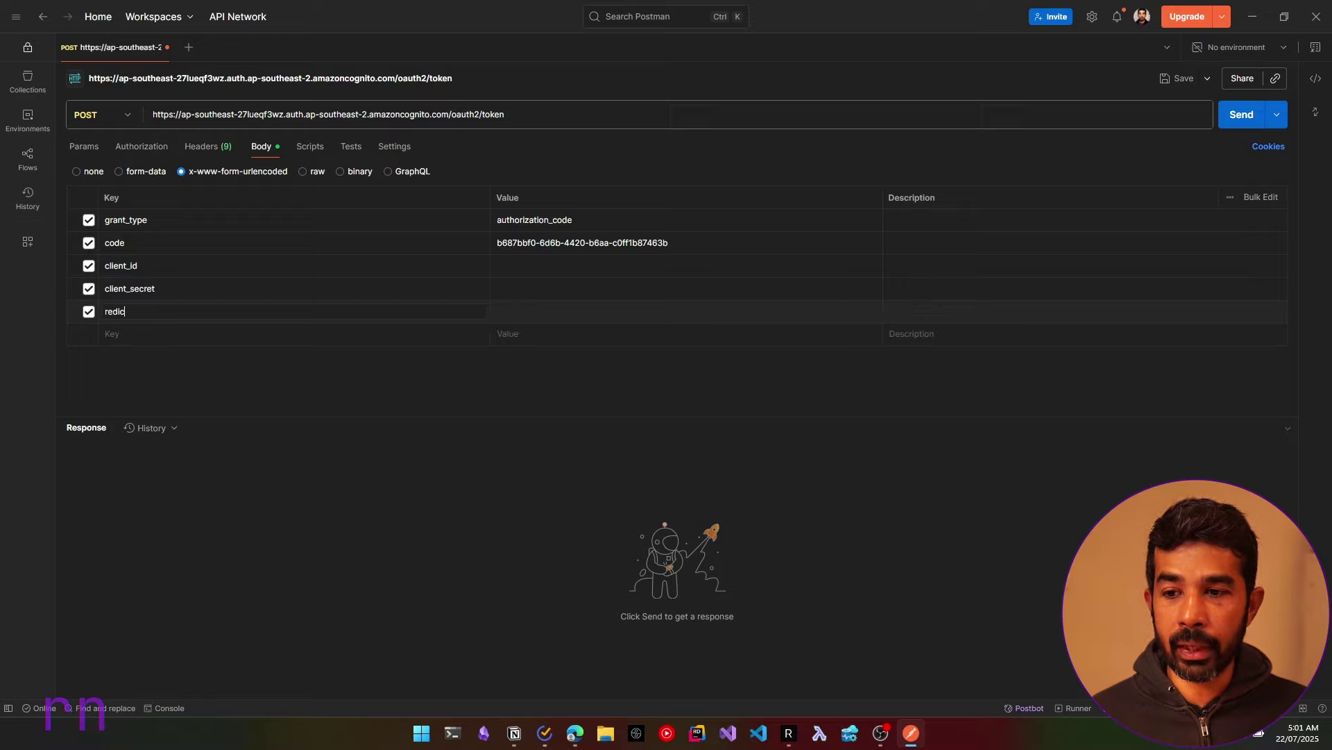
{"action": "key", "text": "BackSpace"}
{"action": "type", "text": "rect"}
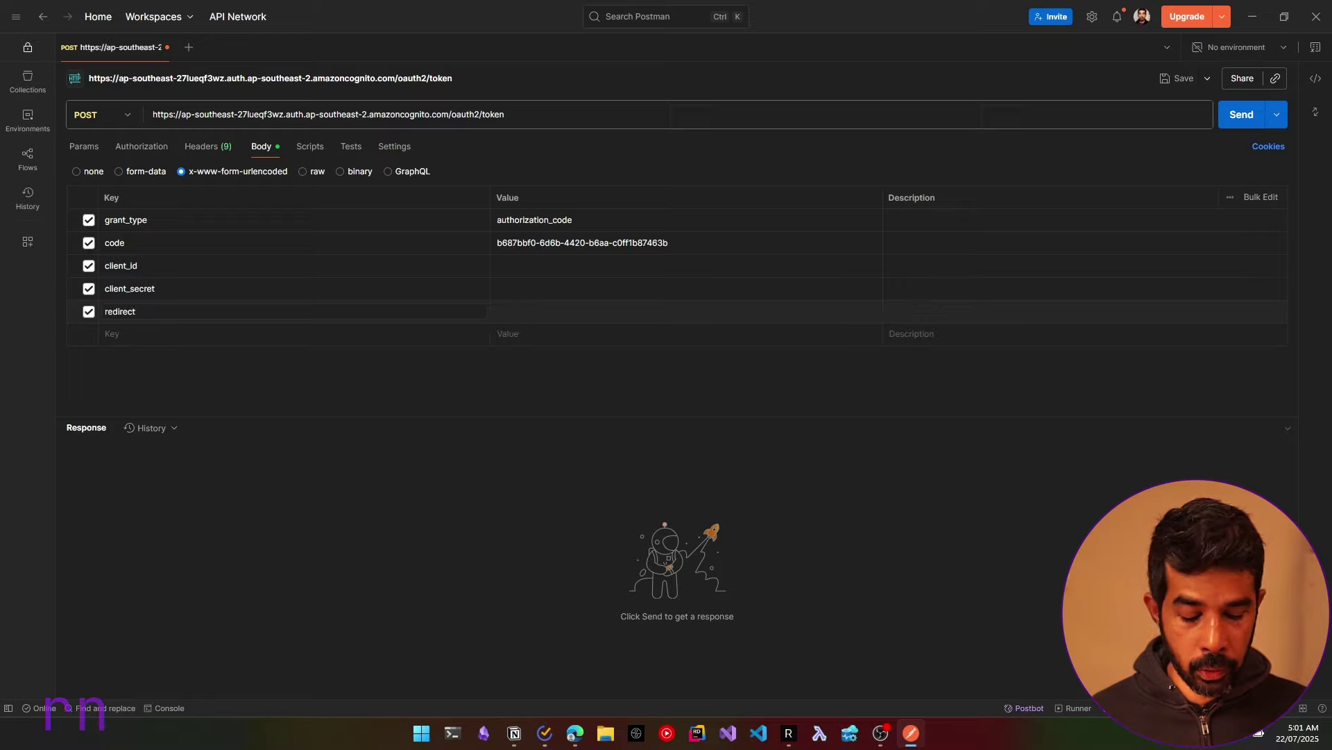
{"action": "type", "text": "_uri"}
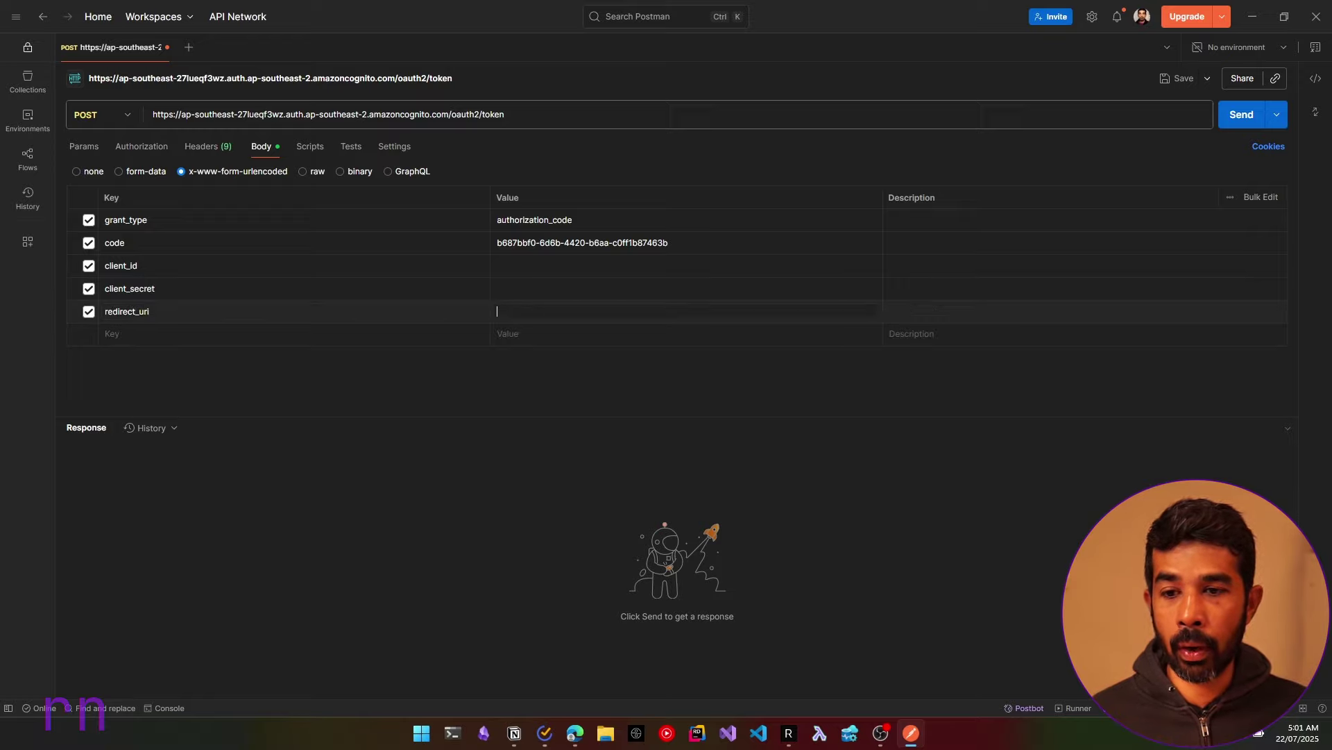
Fill redirect_uri with the site's base address copied from the browser.
{"action": "key", "text": "alt+Tab"}
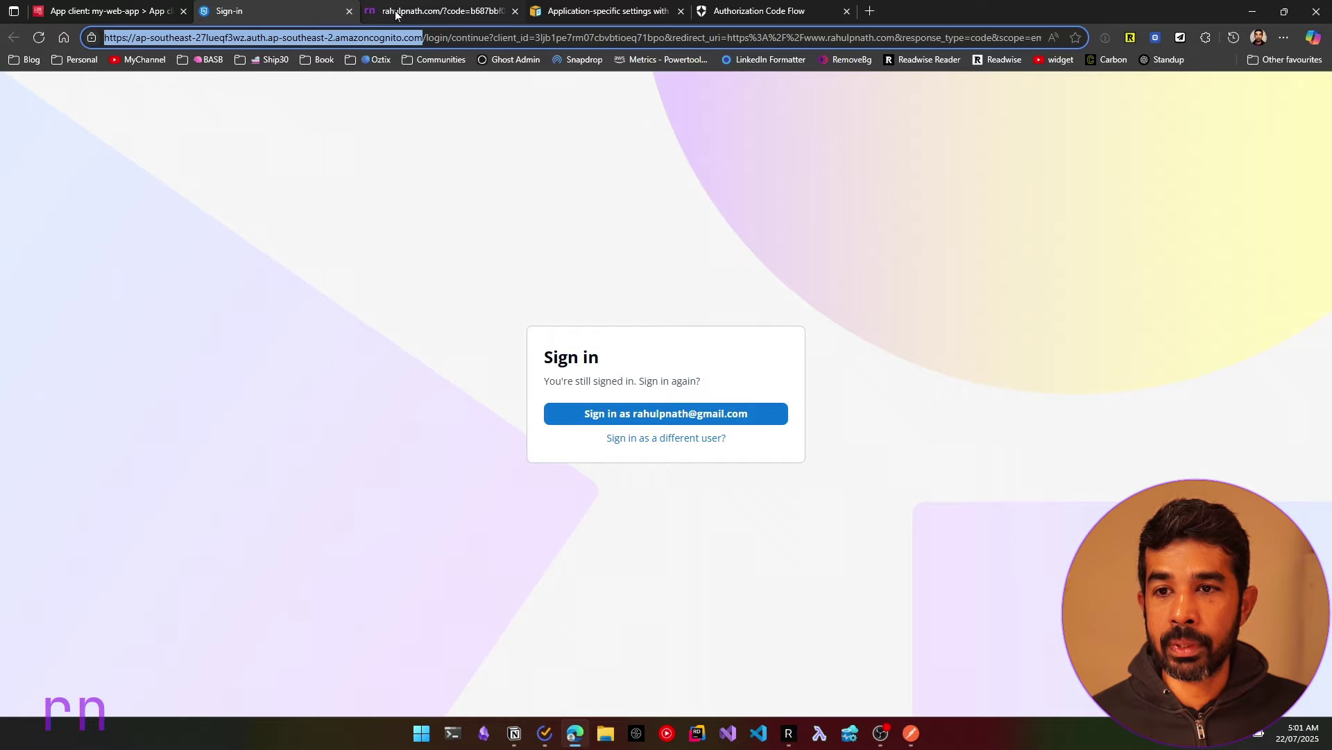
{"action": "left_click", "coordinate": [437, 10]}
{"action": "left_click_drag", "start_coordinate": [227, 37], "coordinate": [42, 45]}
{"action": "key", "text": "ctrl+c"}
{"action": "key", "text": "alt+Tab"}
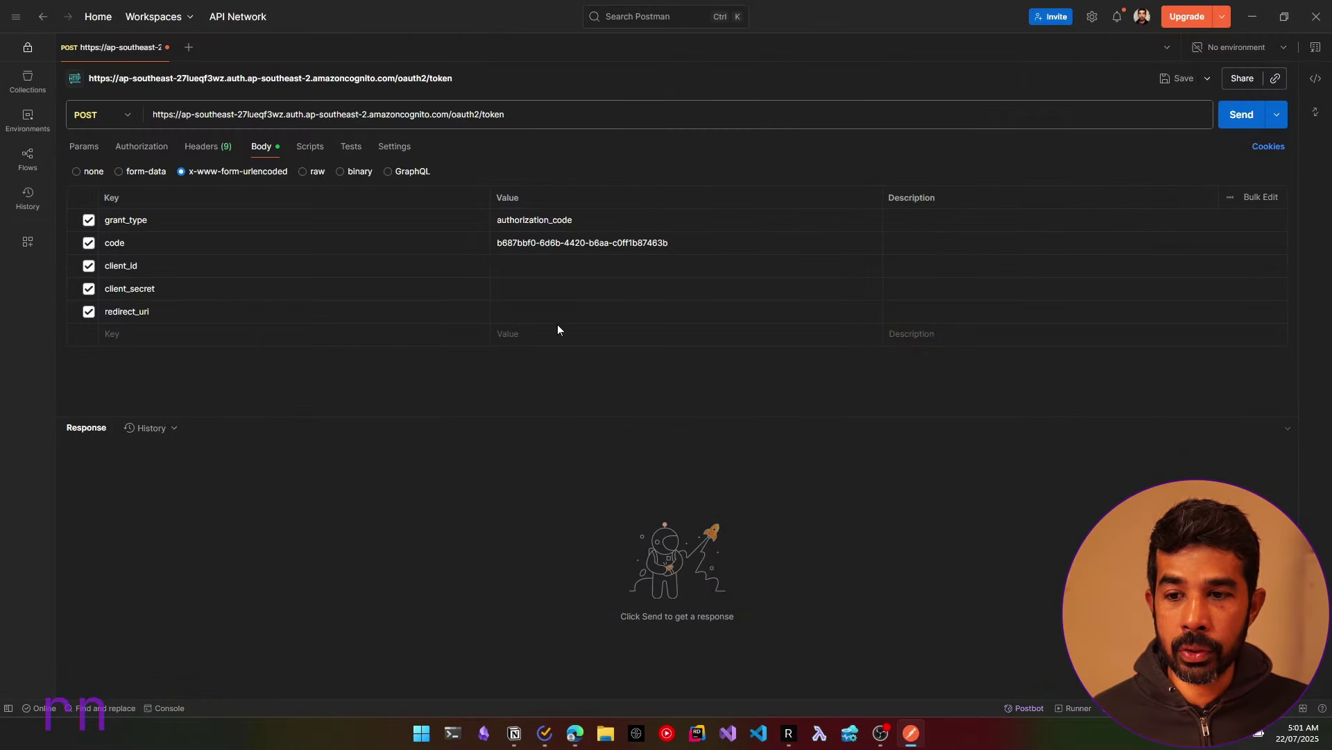
{"action": "left_click", "coordinate": [557, 319]}
{"action": "key", "text": "ctrl+v"}
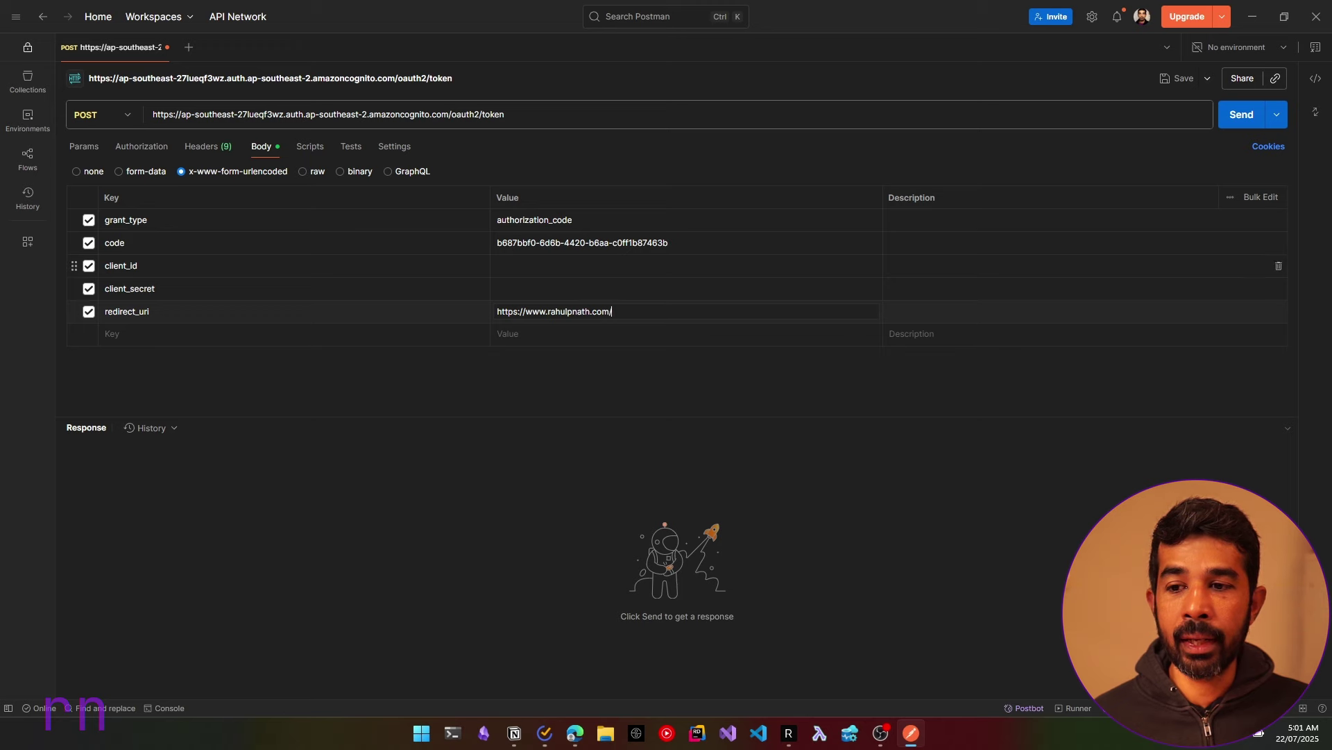
Fill client_secret and client_id with the values copied from the Cognito app client.
{"action": "key", "text": "alt+Tab"}
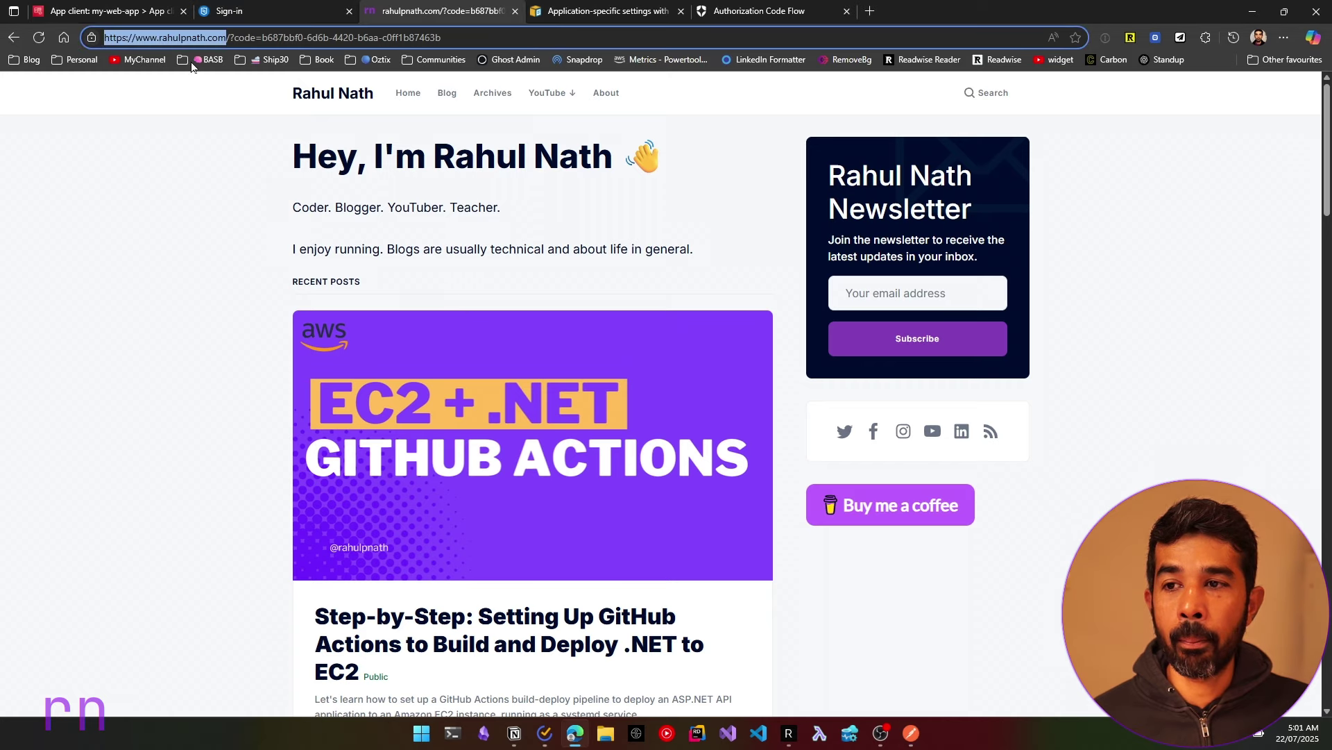
{"action": "left_click", "coordinate": [118, 10]}
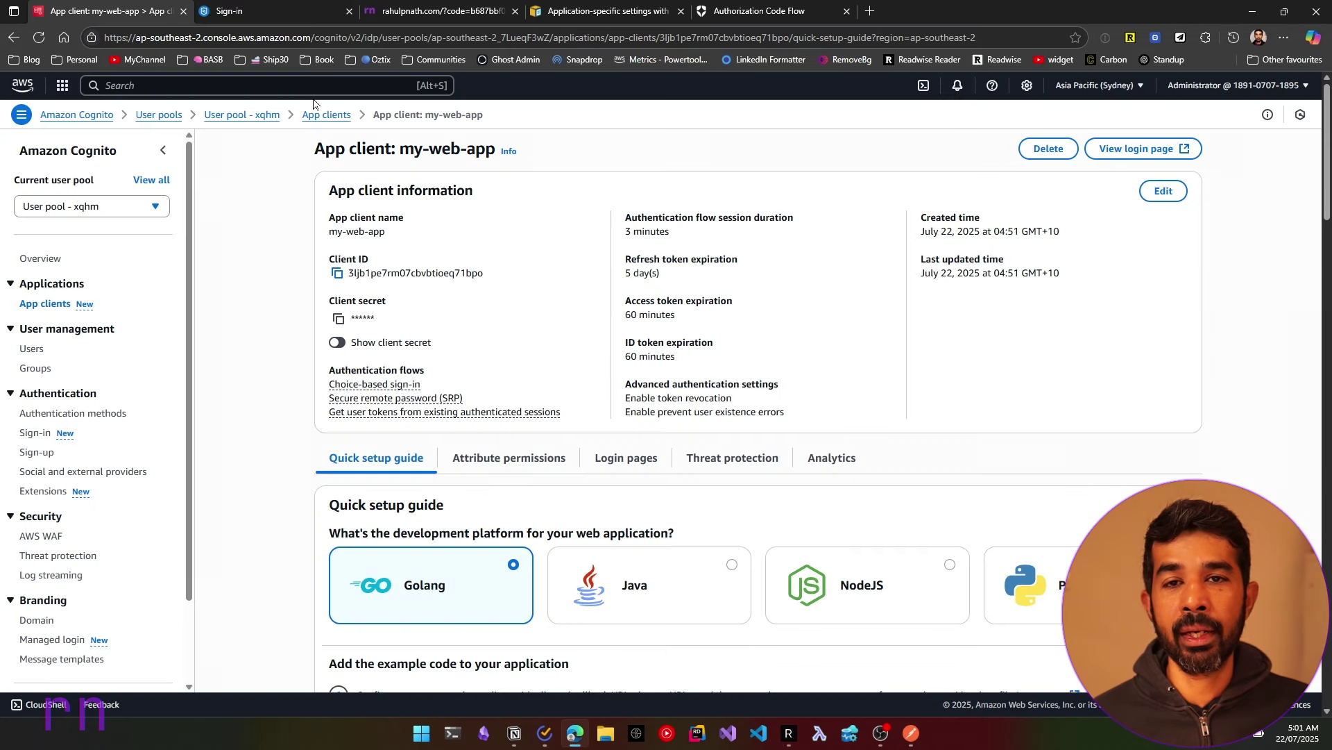
{"action": "left_click", "coordinate": [337, 274]}
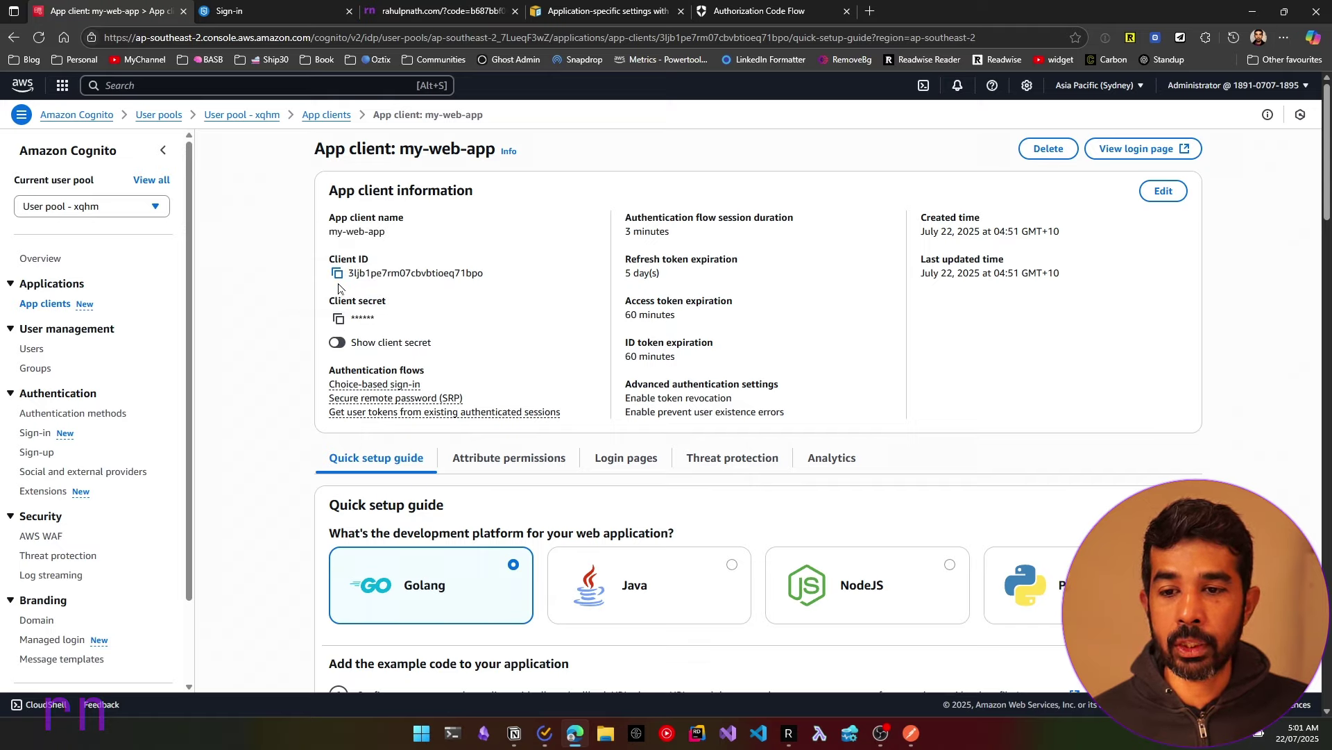
{"action": "key", "text": "alt+Tab"}
{"action": "left_click", "coordinate": [568, 295]}
{"action": "key", "text": "ctrl+v"}
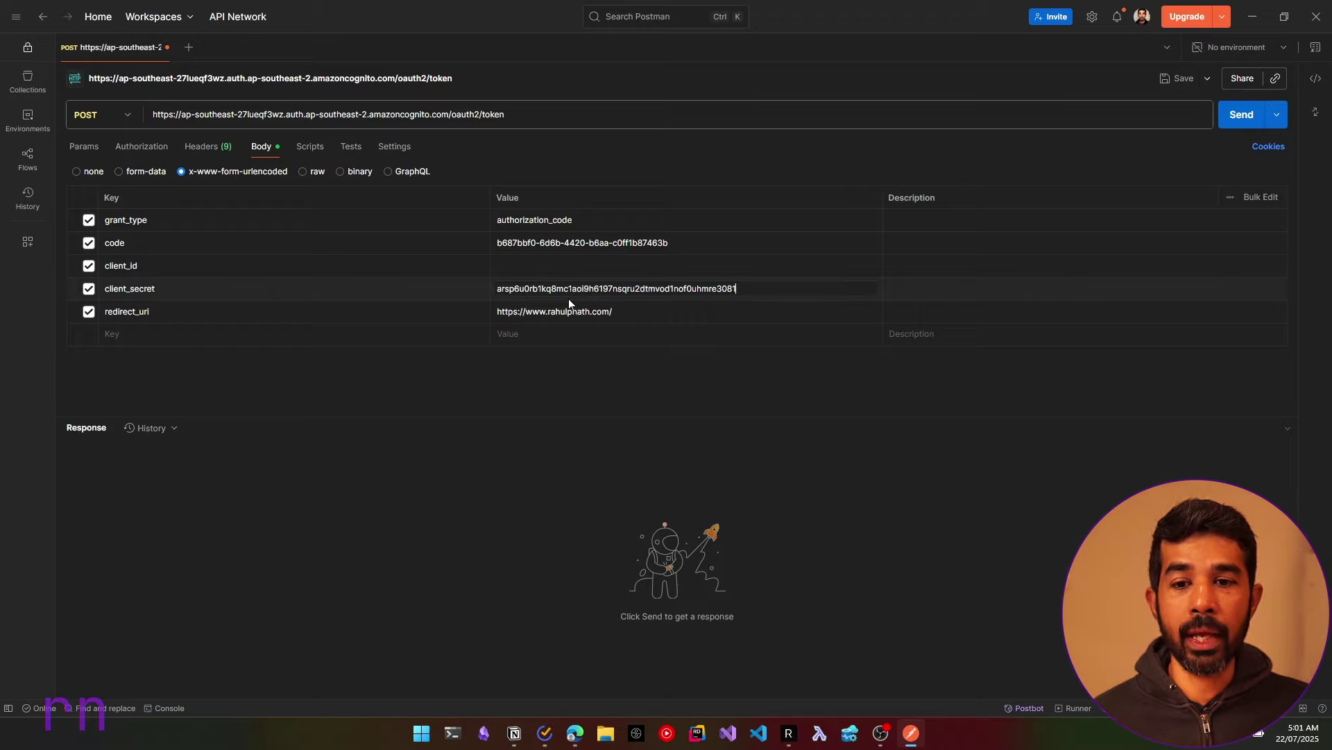
{"action": "left_click", "coordinate": [569, 265]}
{"action": "key", "text": "super+v"}
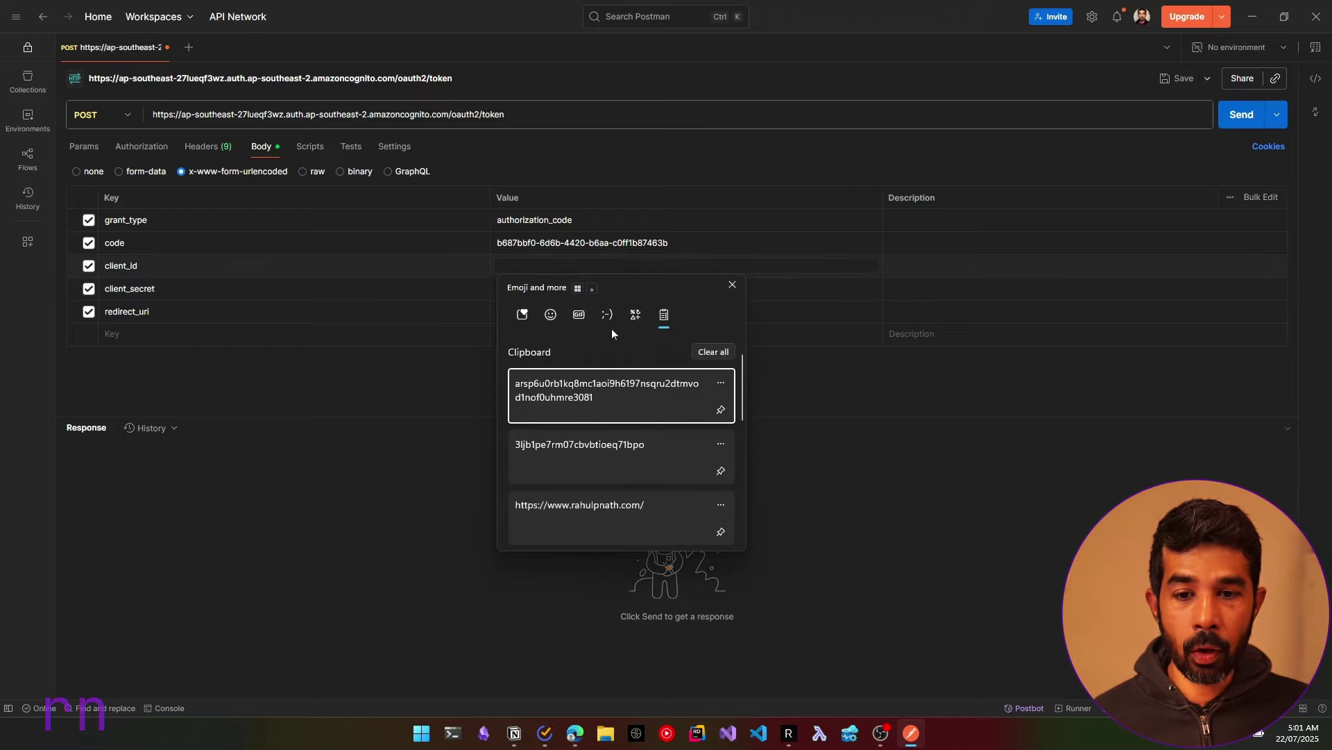
{"action": "left_click", "coordinate": [562, 449]}
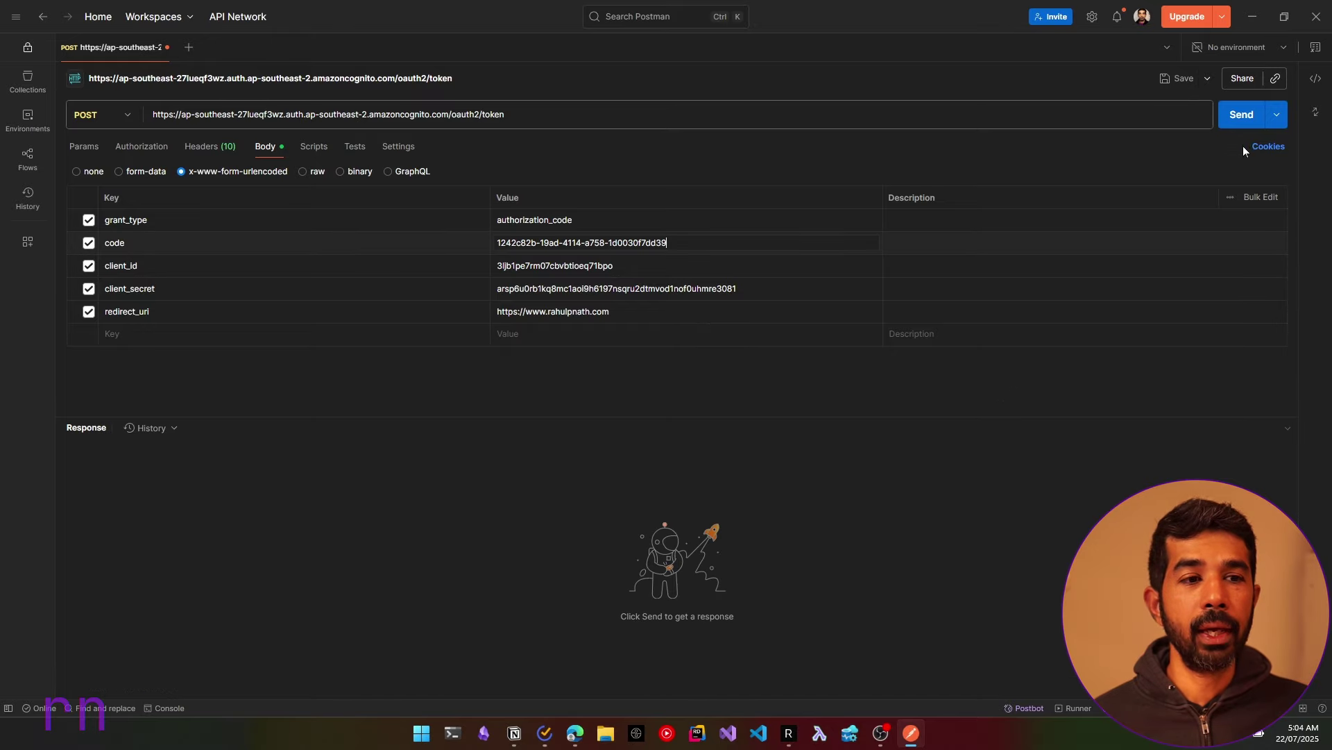
Send the token request and review the returned id_token, access_token and refresh_token.
{"action": "left_click", "coordinate": [1241, 115]}
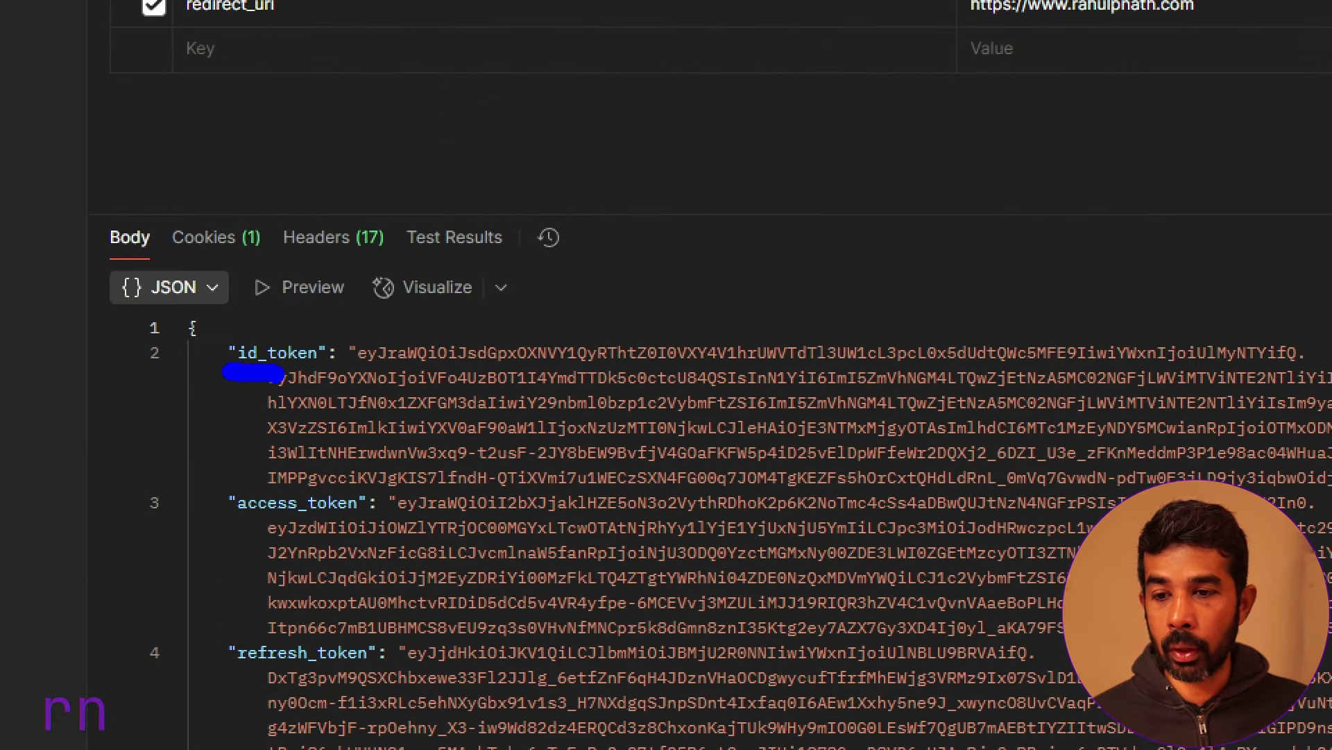
{"action": "left_click_drag", "start_coordinate": [215, 526], "coordinate": [365, 529]}
{"action": "left_click_drag", "start_coordinate": [208, 679], "coordinate": [360, 679]}
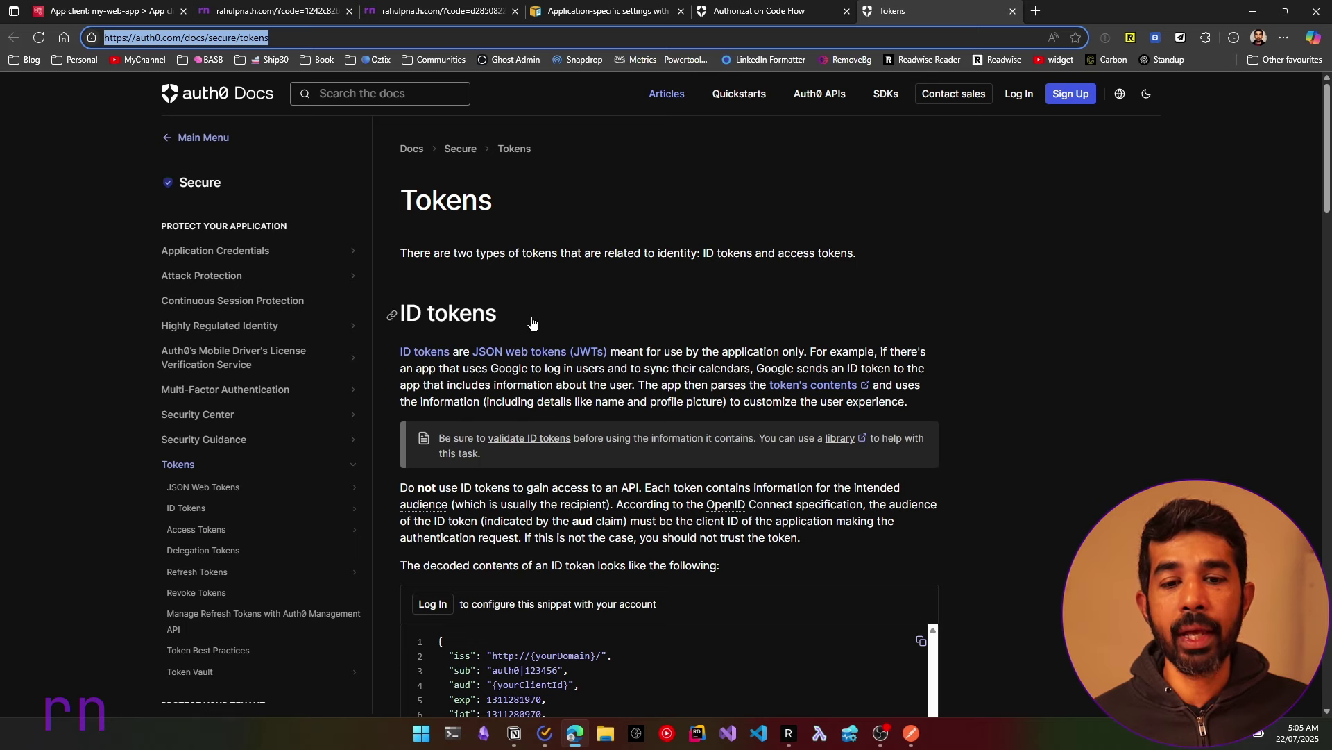
{"action": "scroll", "coordinate": [518, 339], "scroll_direction": "down", "scroll_amount": 1}
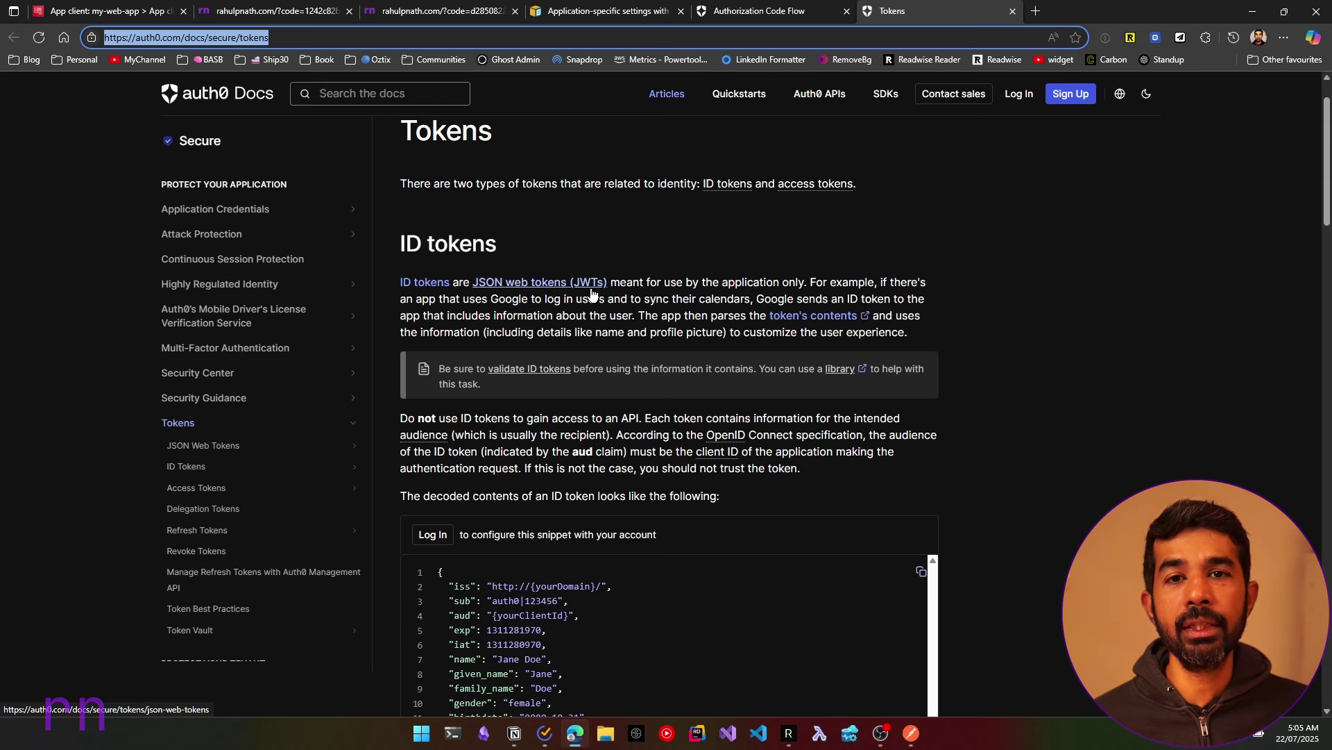
{"action": "scroll", "coordinate": [647, 268], "scroll_direction": "down", "scroll_amount": 9}
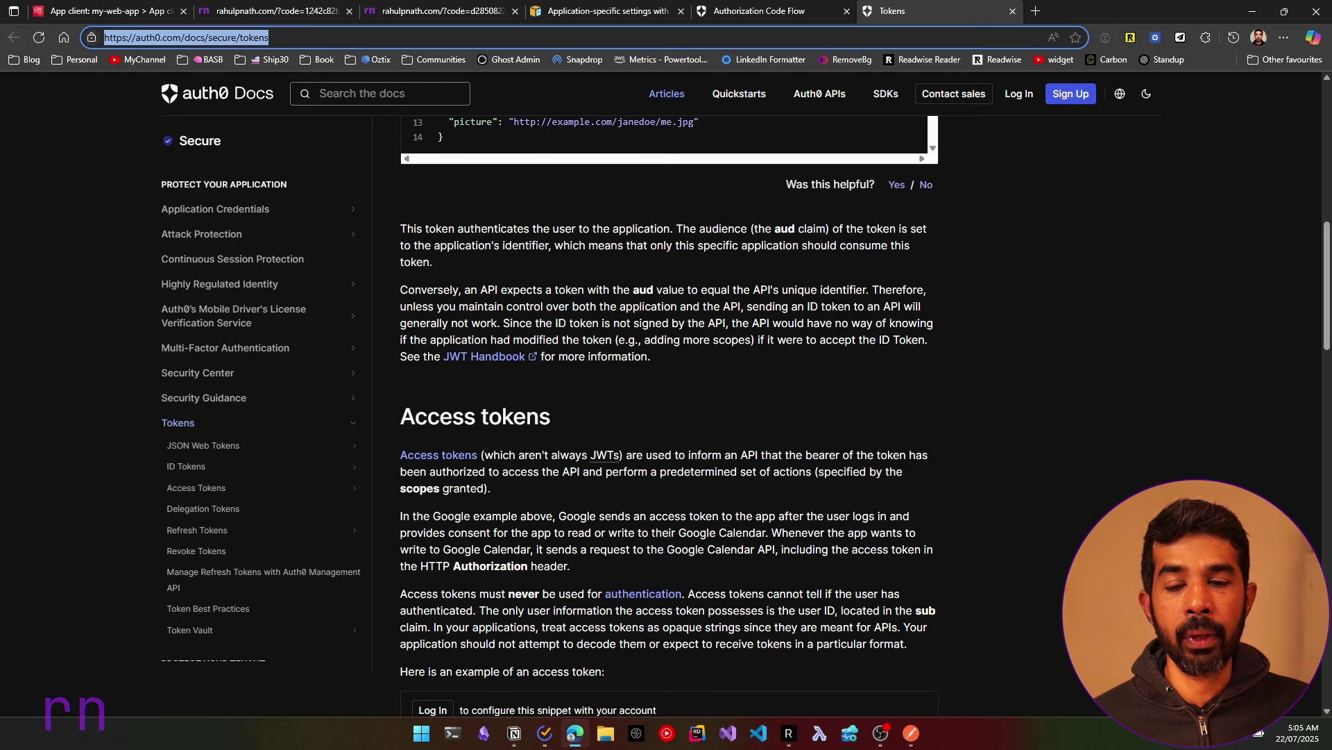
{"action": "scroll", "coordinate": [637, 372], "scroll_direction": "down", "scroll_amount": 1}
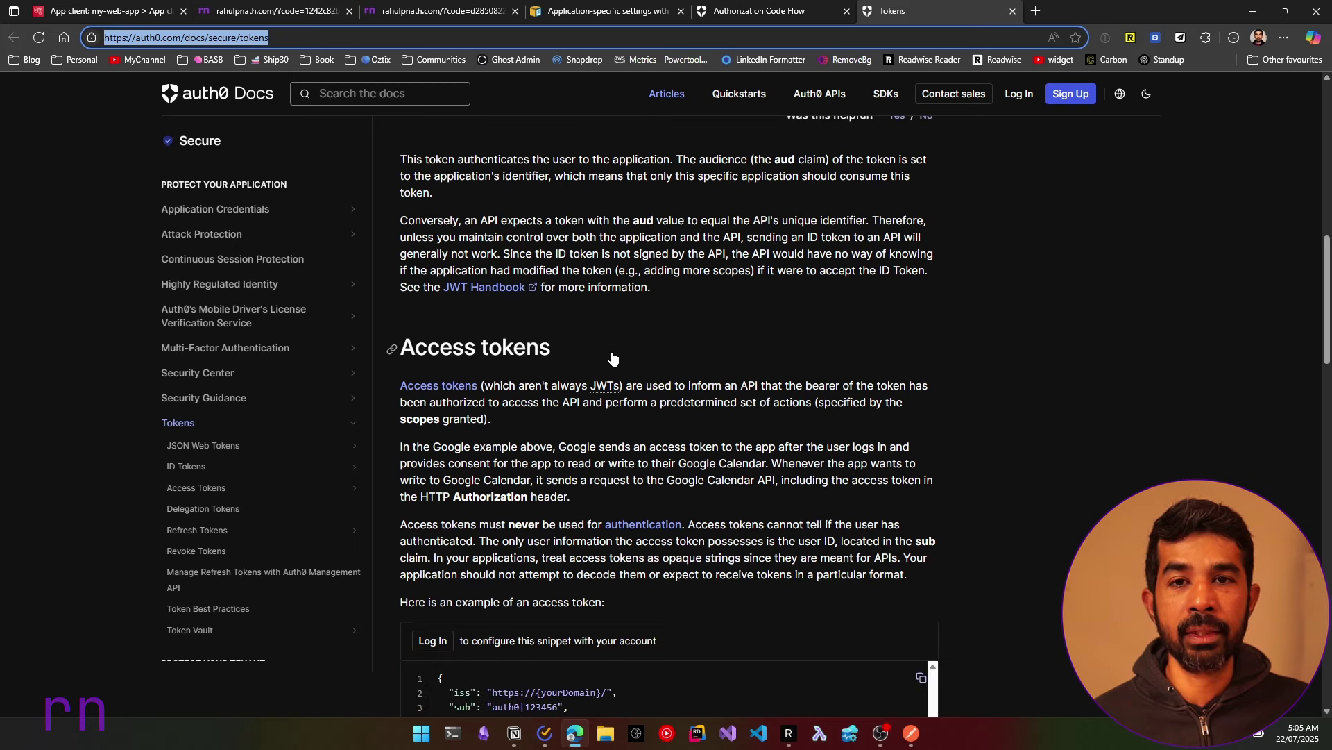
{"action": "scroll", "coordinate": [613, 352], "scroll_direction": "down", "scroll_amount": 10}
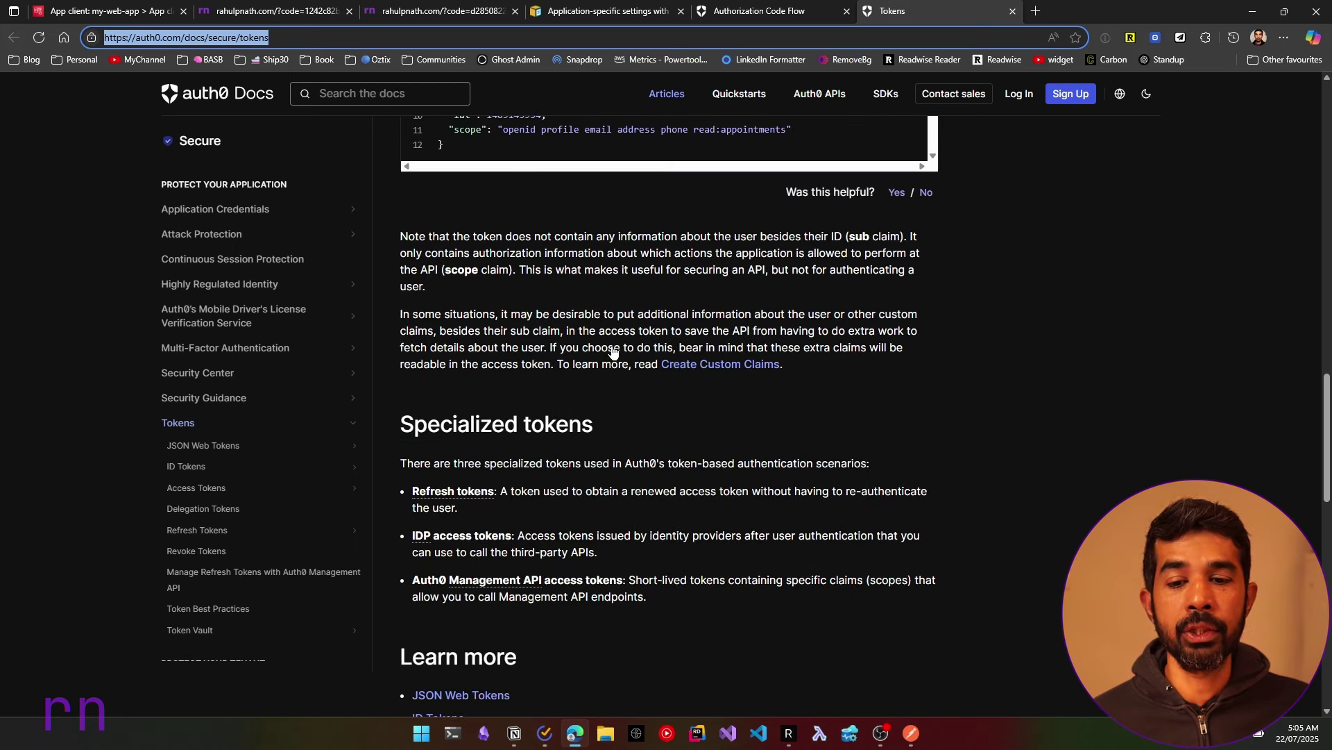
{"action": "scroll", "coordinate": [613, 352], "scroll_direction": "down", "scroll_amount": 2}
{"action": "scroll", "coordinate": [666, 388], "scroll_direction": "up", "scroll_amount": 1}
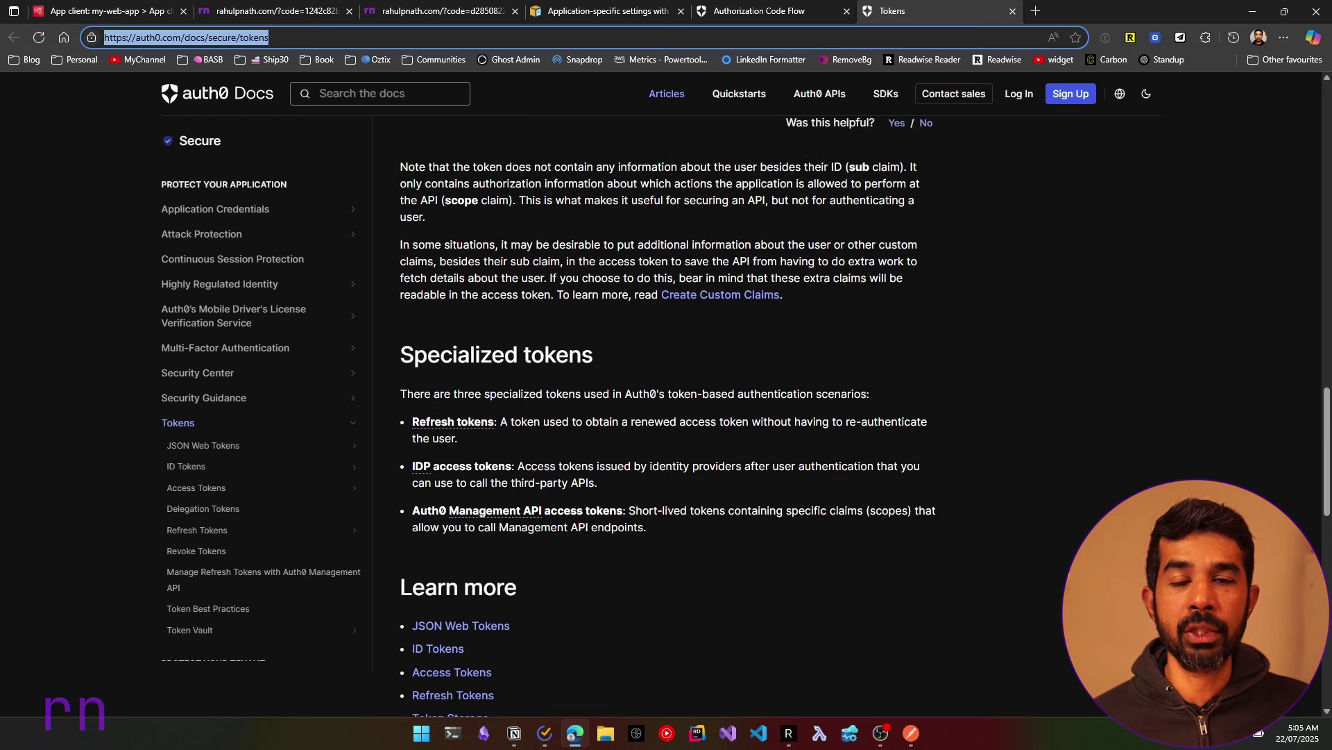
{"action": "scroll", "coordinate": [611, 354], "scroll_direction": "up", "scroll_amount": 10}
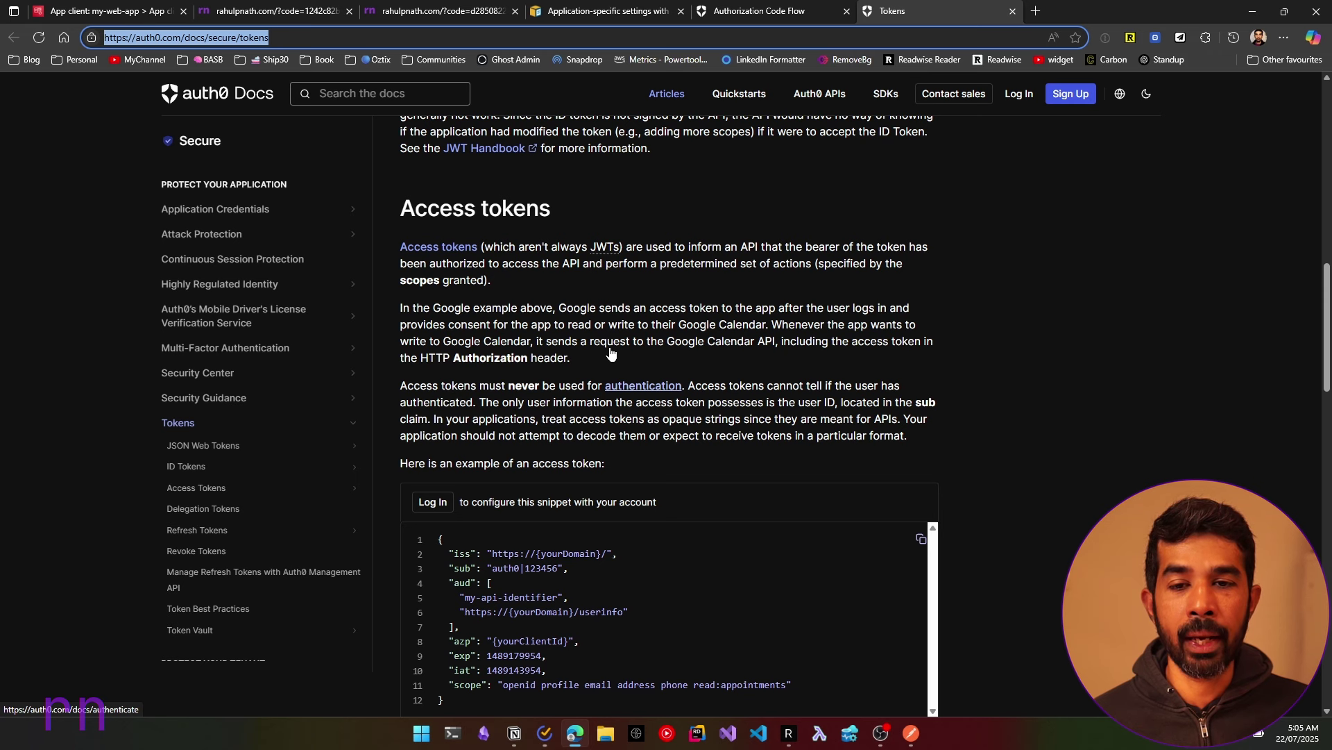
Copy the id_token from Postman and paste it over jwt.io's sample token to decode it.
{"action": "left_click", "coordinate": [912, 733]}
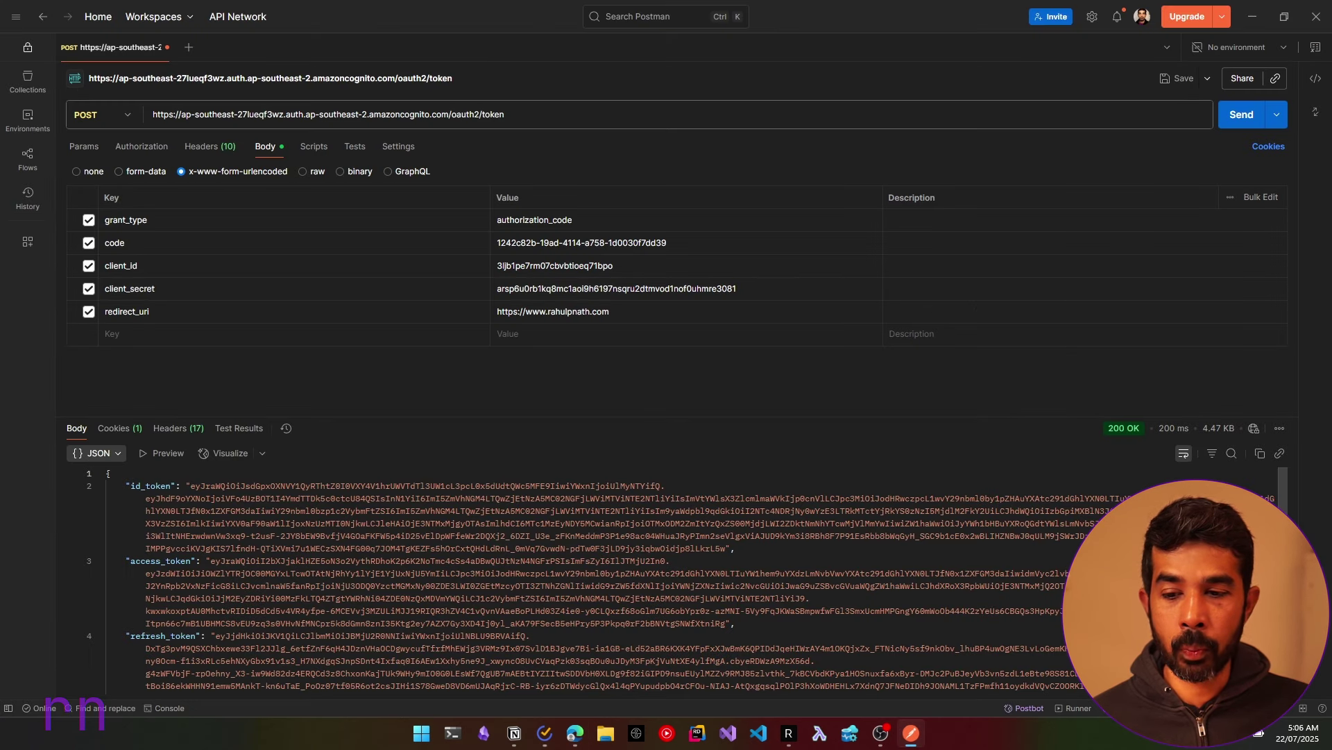
{"action": "left_click_drag", "start_coordinate": [191, 486], "coordinate": [725, 549]}
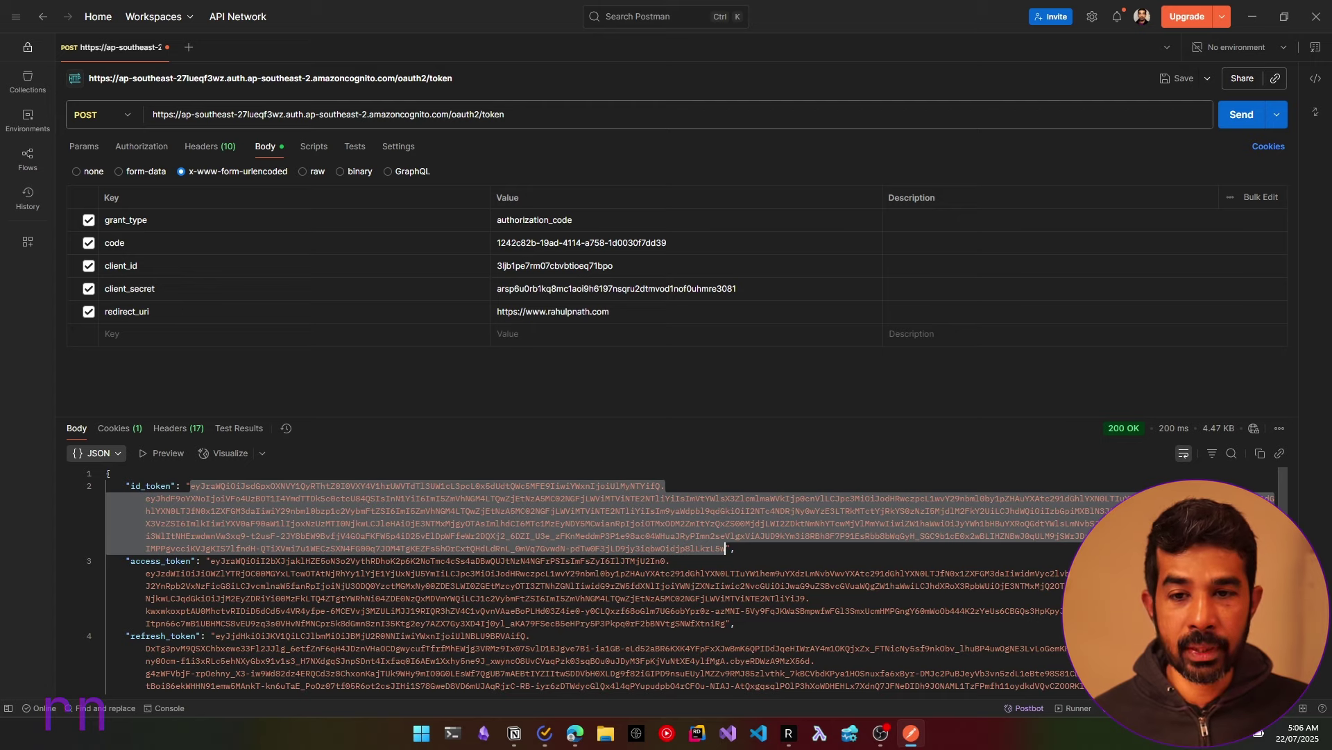
{"action": "key", "text": "alt+Tab"}
{"action": "type", "text": "jwt.io"}
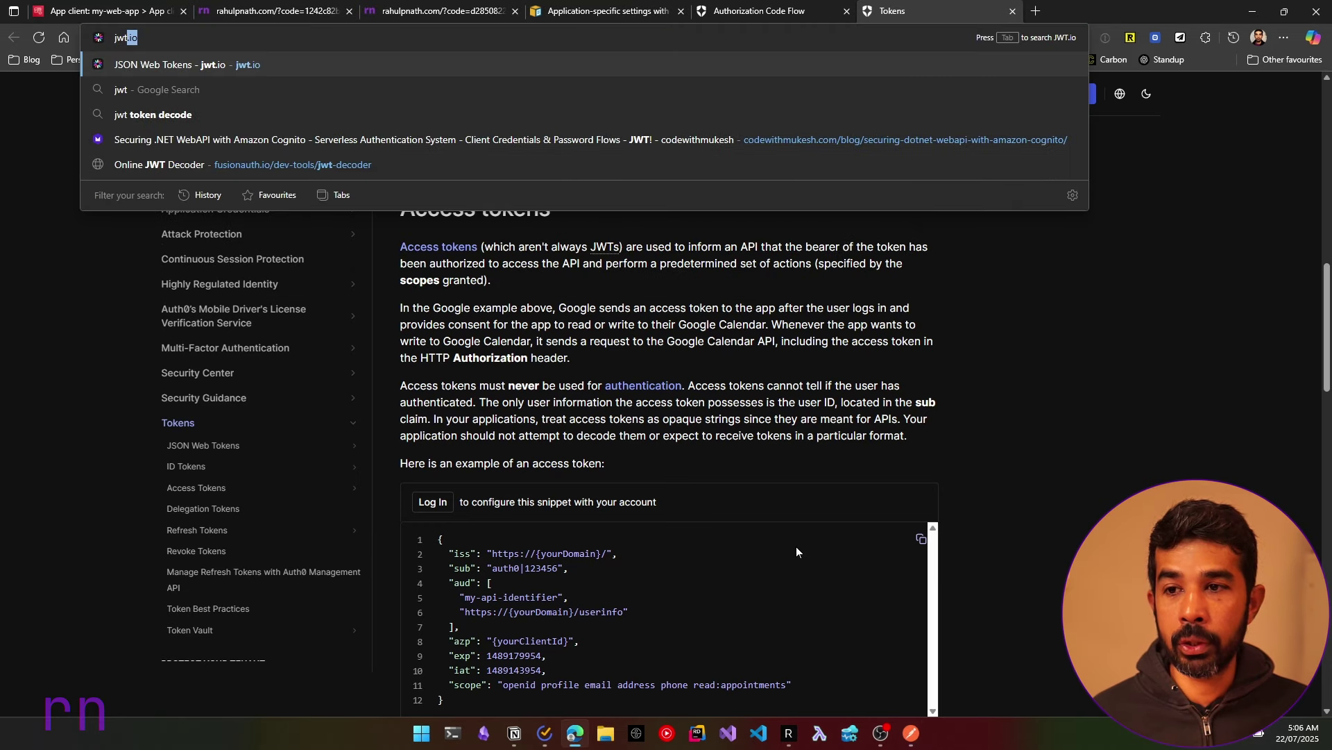
{"action": "key", "text": "Return"}
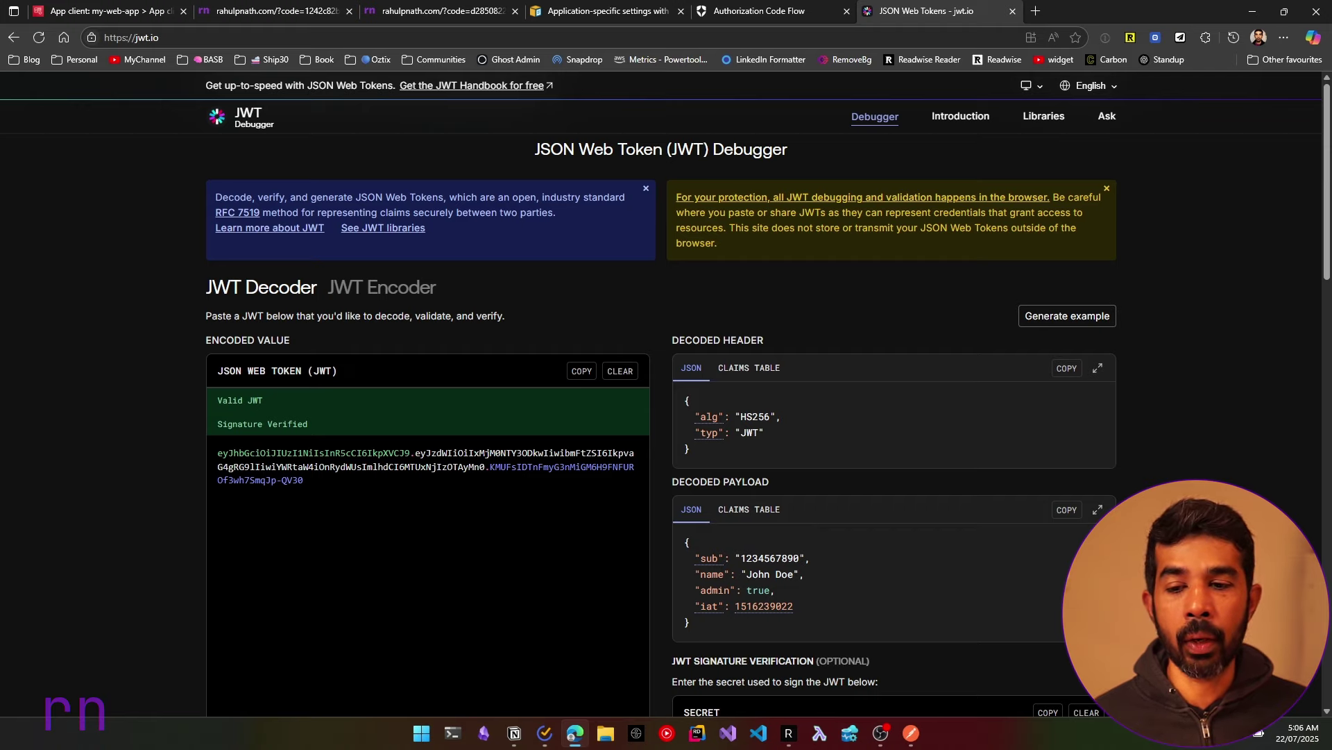
{"action": "left_click", "coordinate": [417, 589]}
{"action": "key", "text": "ctrl+a"}
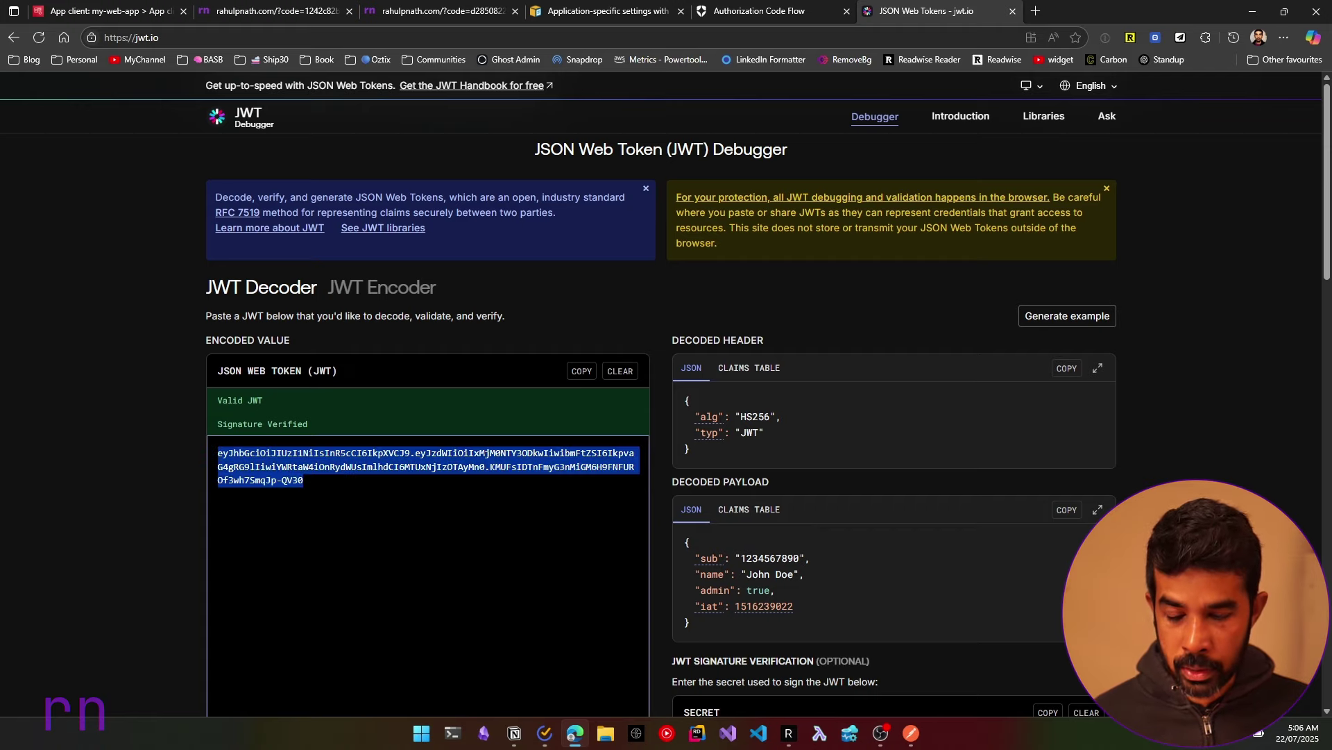
{"action": "key", "text": "ctrl+v"}
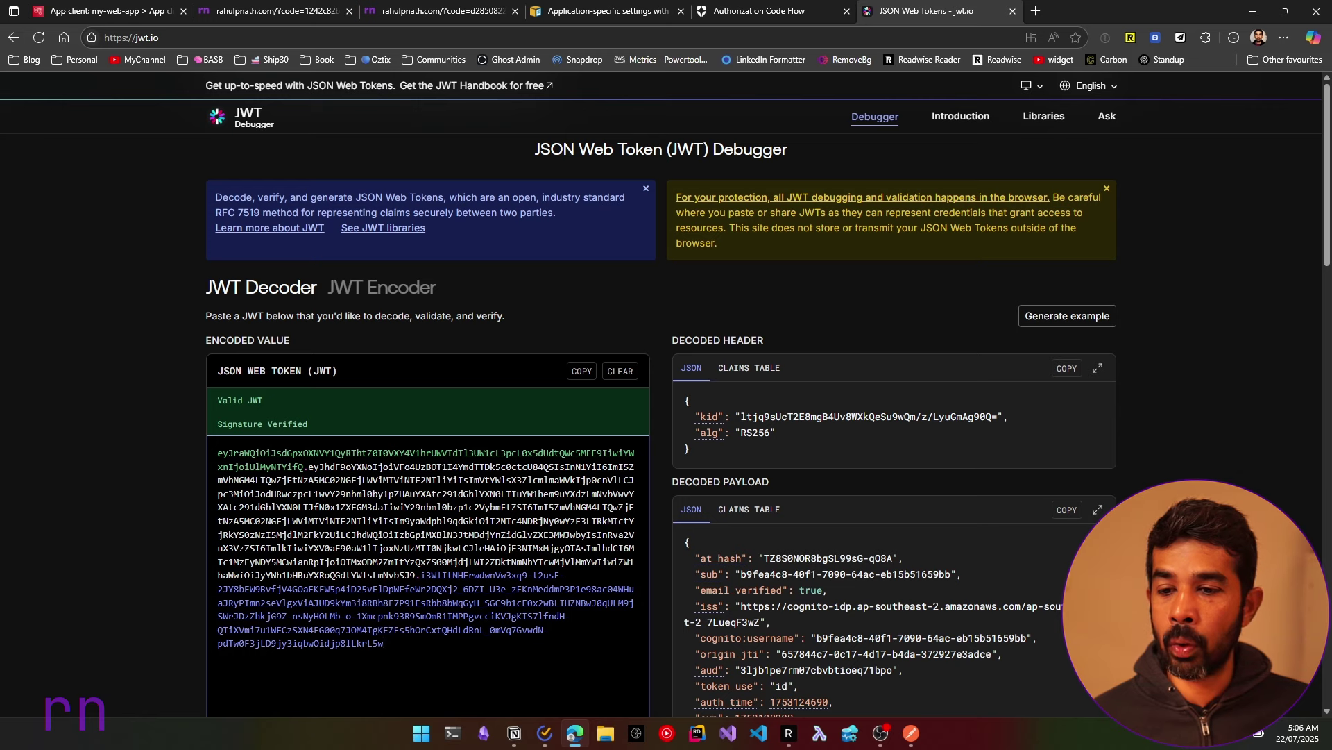
{"action": "scroll", "coordinate": [766, 291], "scroll_direction": "down", "scroll_amount": 2}
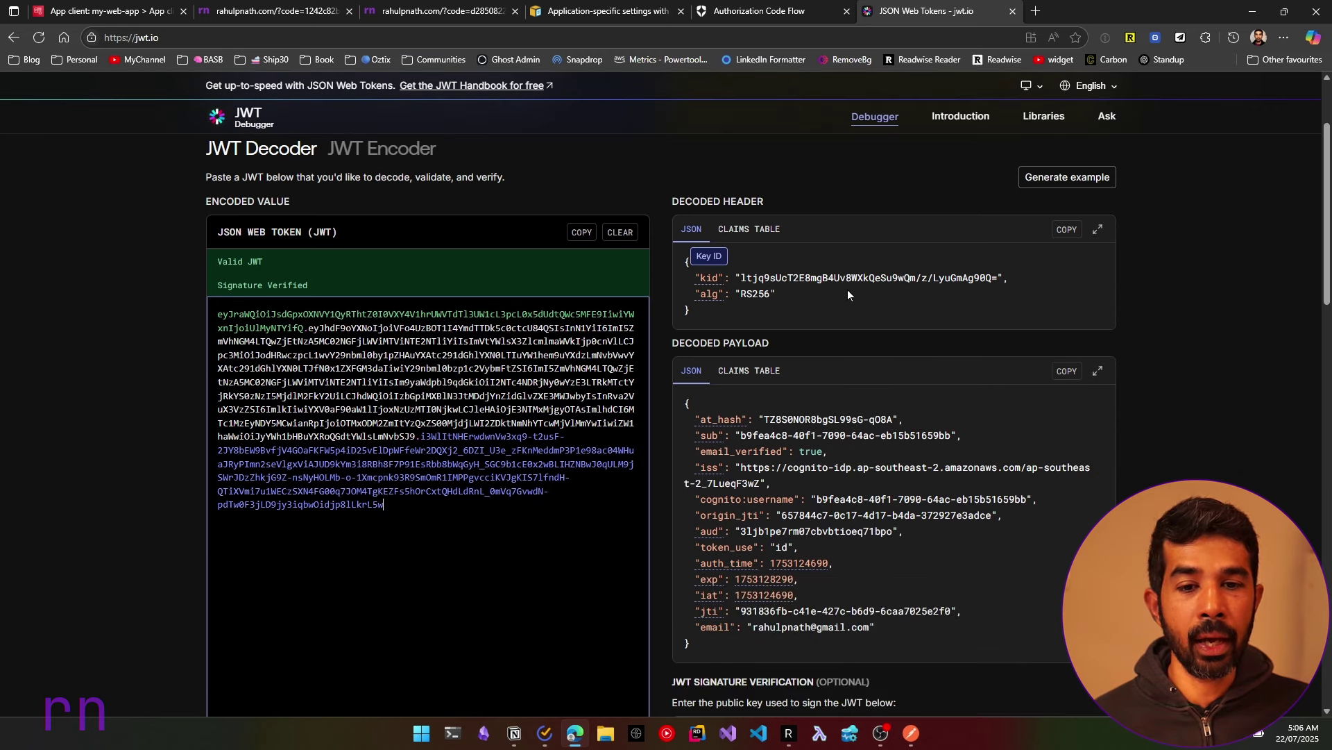
{"action": "scroll", "coordinate": [781, 419], "scroll_direction": "down", "scroll_amount": 1}
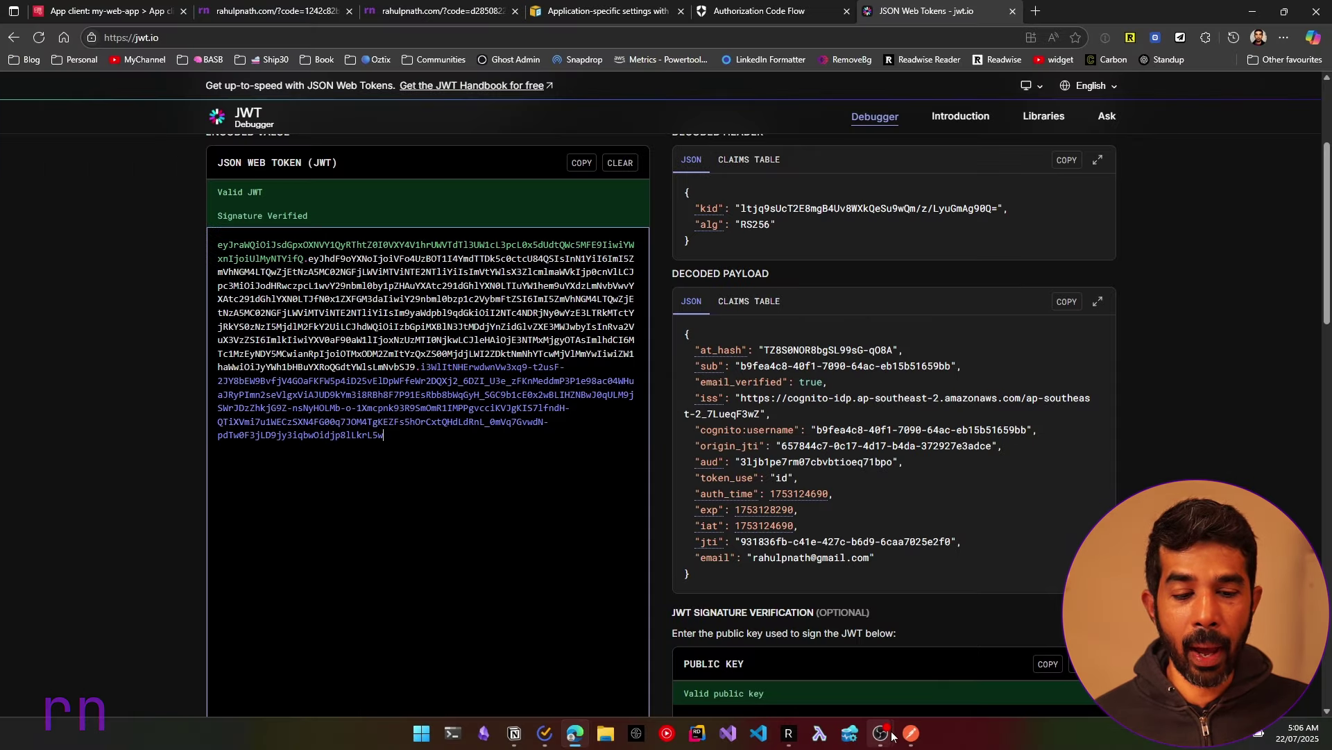
{"action": "left_click", "coordinate": [911, 733]}
Copy the access_token from Postman and paste it over the ID token in jwt.io.
{"action": "left_click_drag", "start_coordinate": [146, 573], "coordinate": [806, 598]}
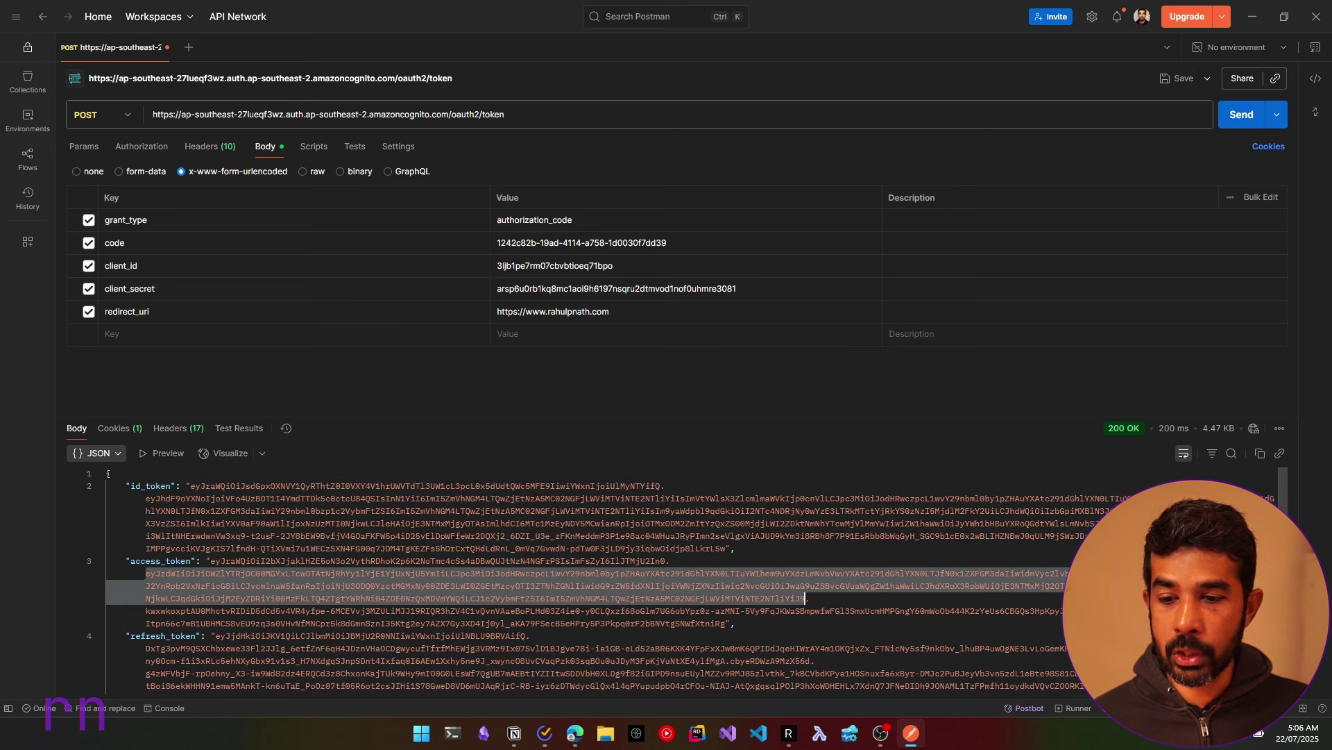
{"action": "double_click", "coordinate": [624, 560]}
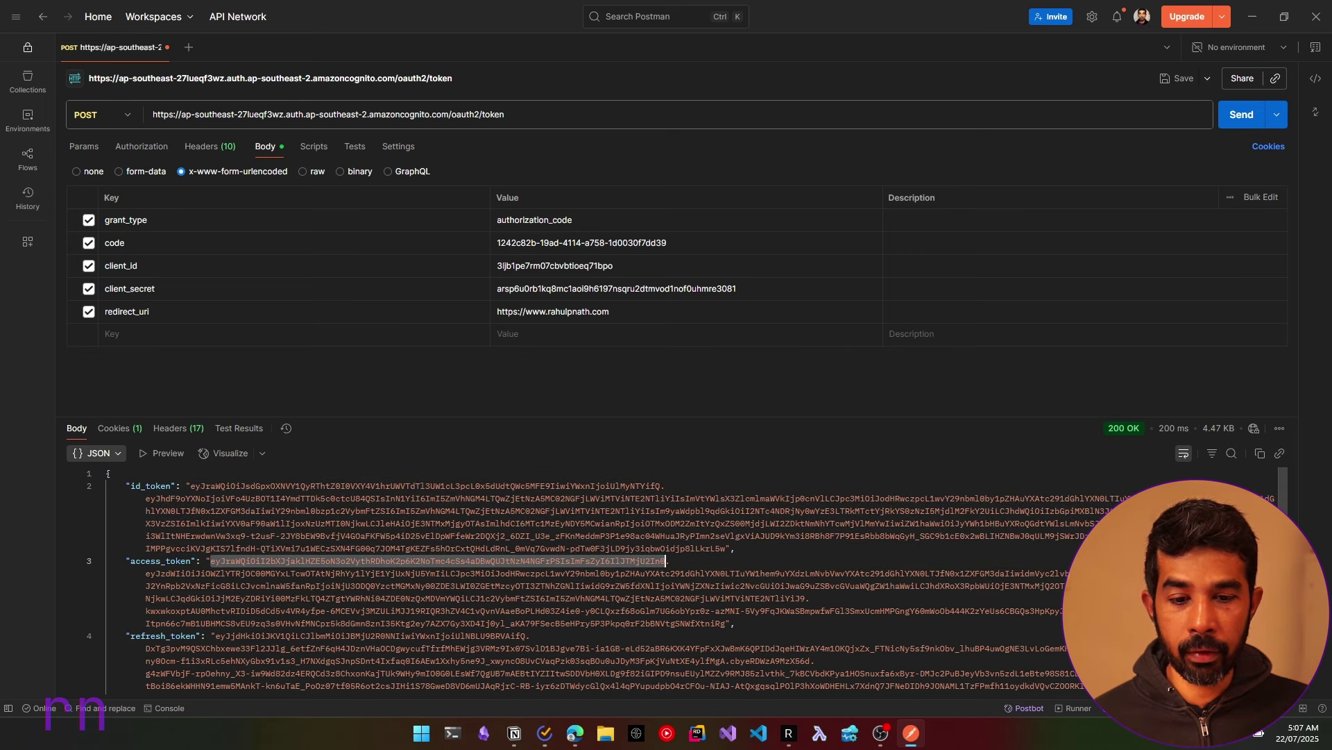
{"action": "left_click", "coordinate": [726, 624], "text": "shift"}
{"action": "key", "text": "ctrl+c"}
{"action": "key", "text": "alt+Tab"}
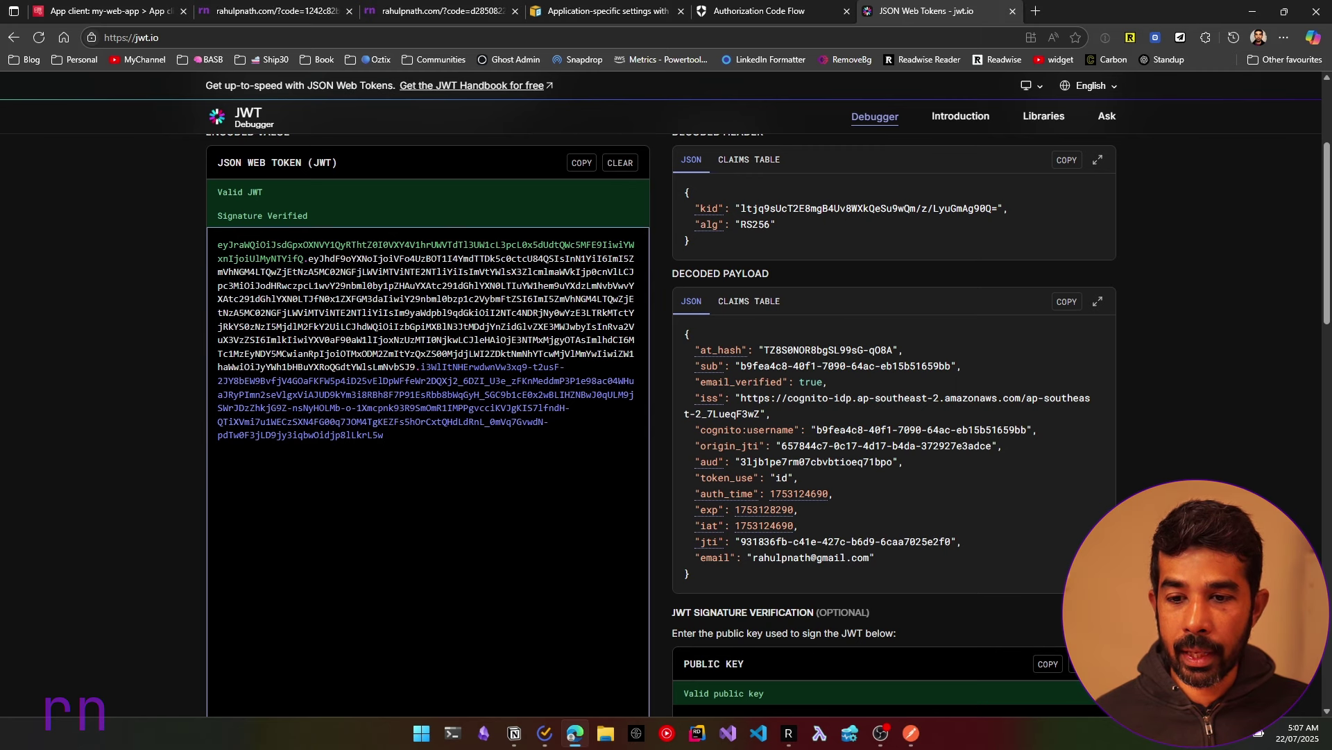
{"action": "key", "text": "ctrl+a"}
{"action": "key", "text": "ctrl+v"}
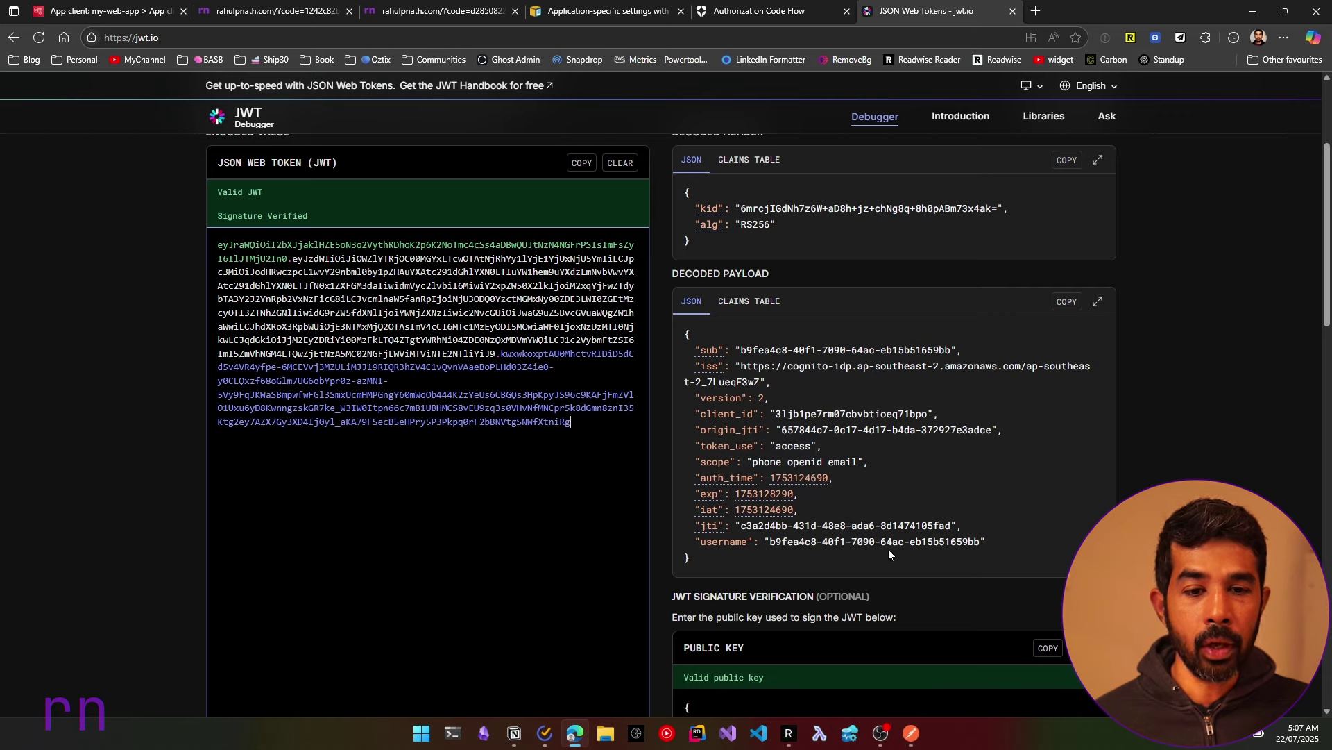
Check the access token's verified signature and claims, then open the browser developer tools.
{"action": "mouse_move", "coordinate": [717, 374]}
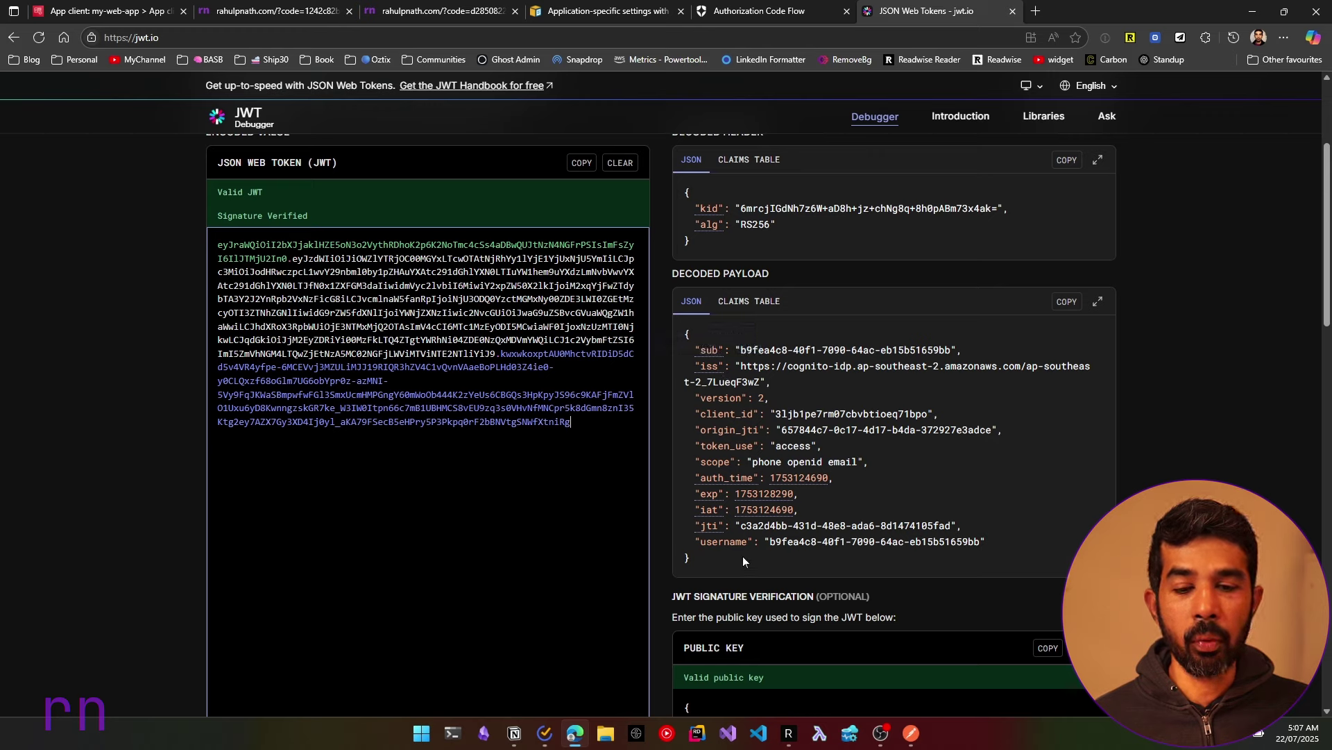
{"action": "mouse_move", "coordinate": [748, 471]}
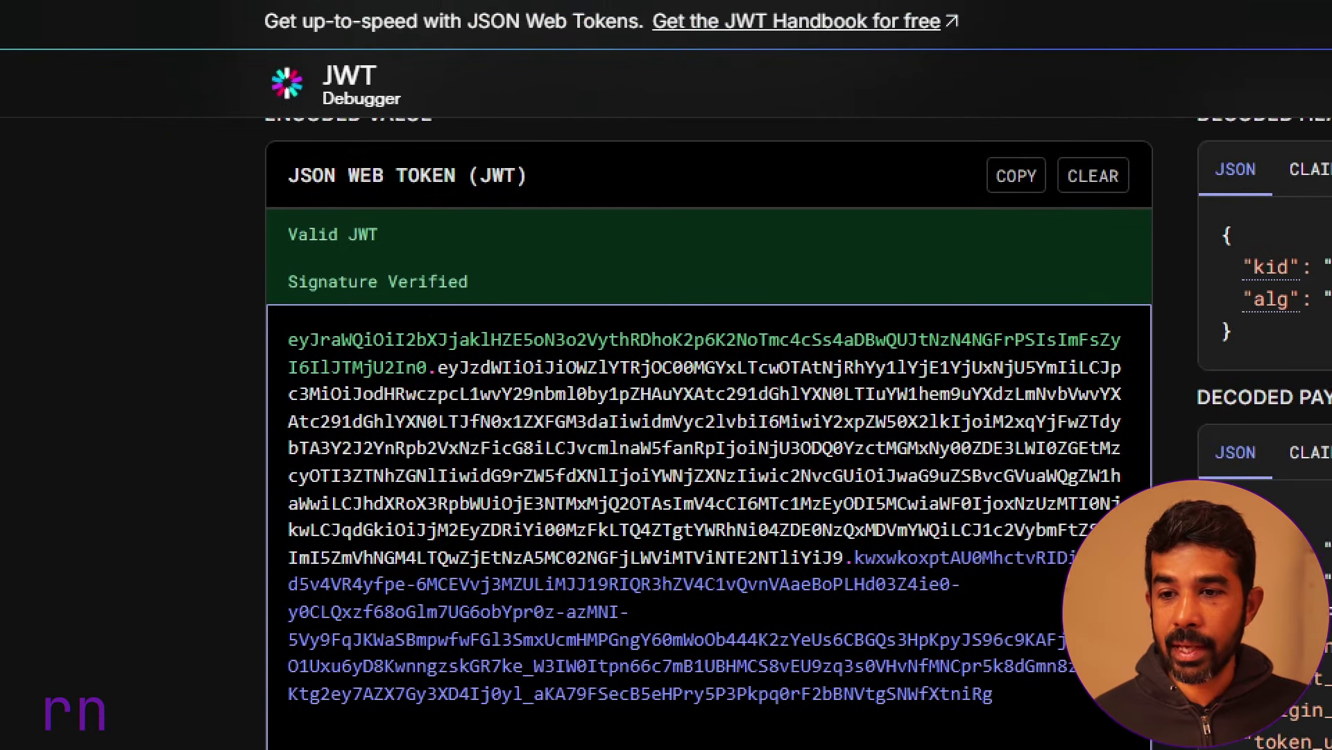
{"action": "mouse_move", "coordinate": [417, 245]}
{"action": "left_mouse_down"}
{"action": "mouse_move", "coordinate": [251, 288]}
{"action": "mouse_move", "coordinate": [519, 319]}
{"action": "mouse_move", "coordinate": [416, 242]}
{"action": "left_mouse_up"}
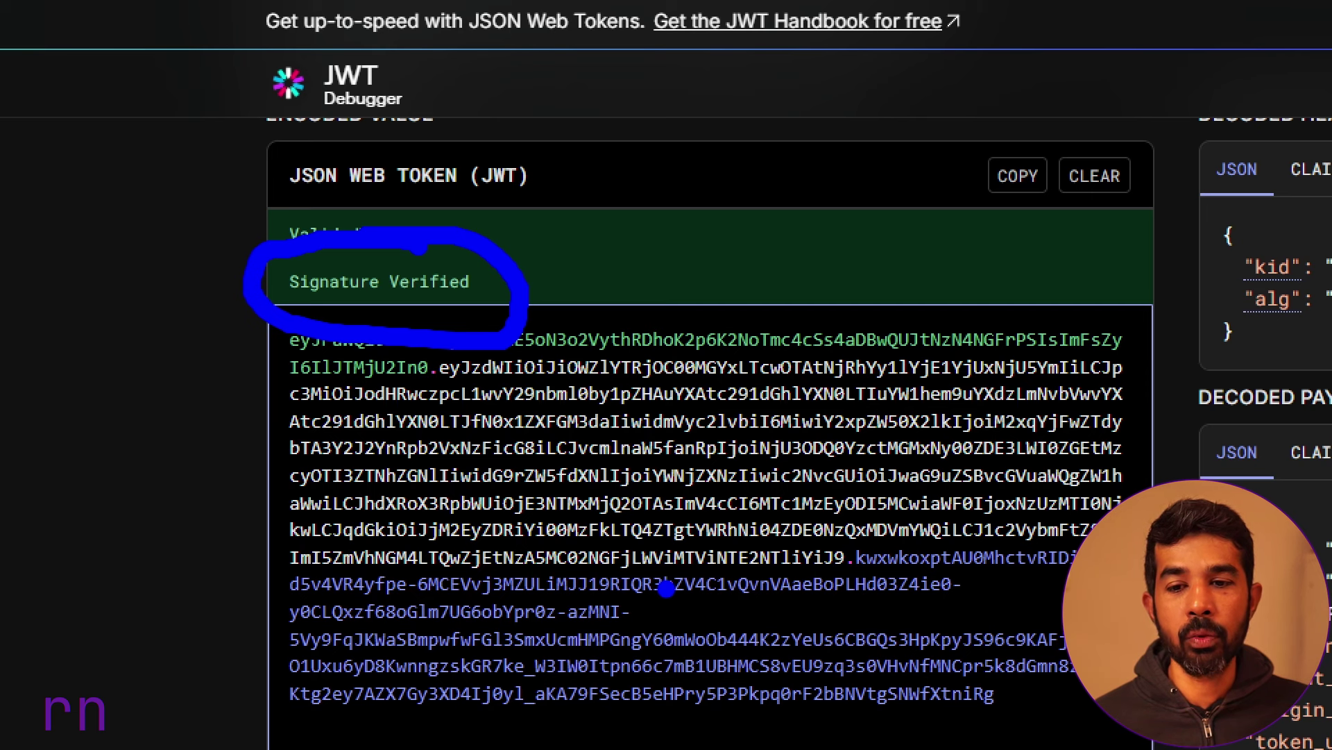
{"action": "key", "text": "Escape"}
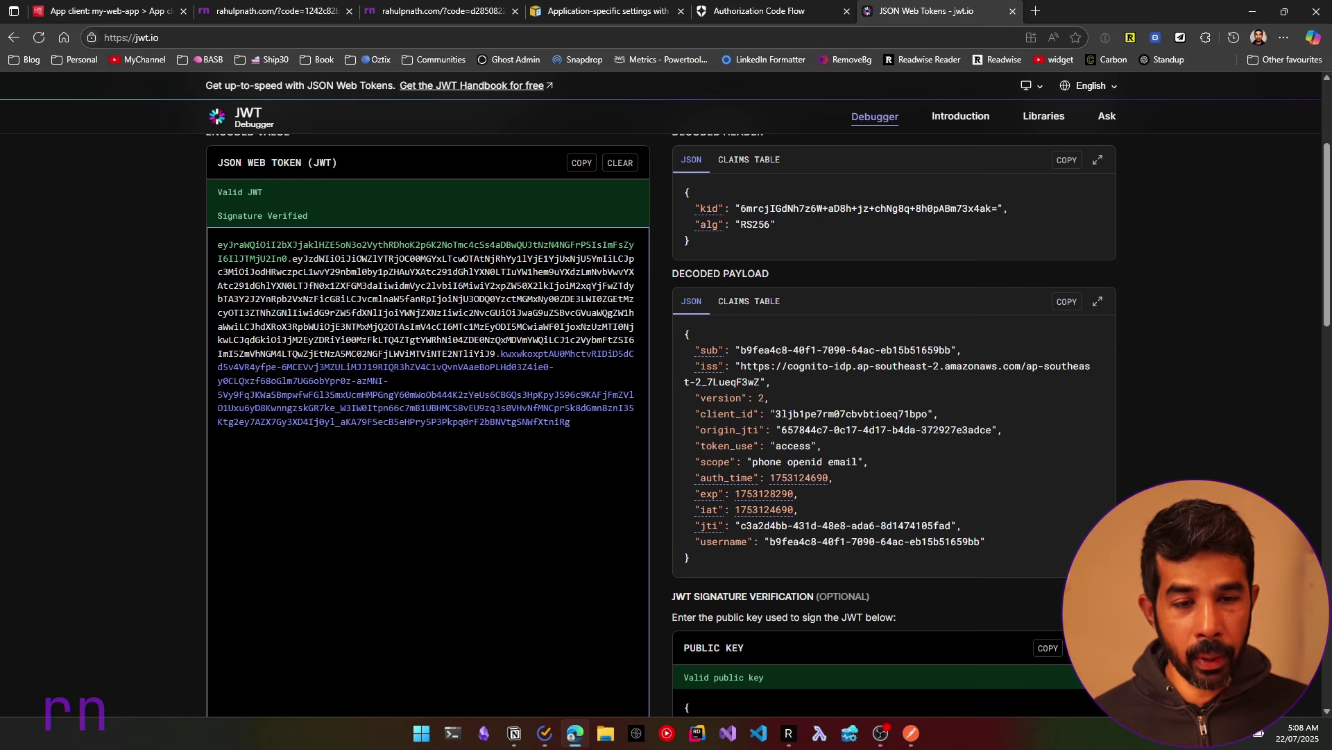
{"action": "key", "text": "F12"}
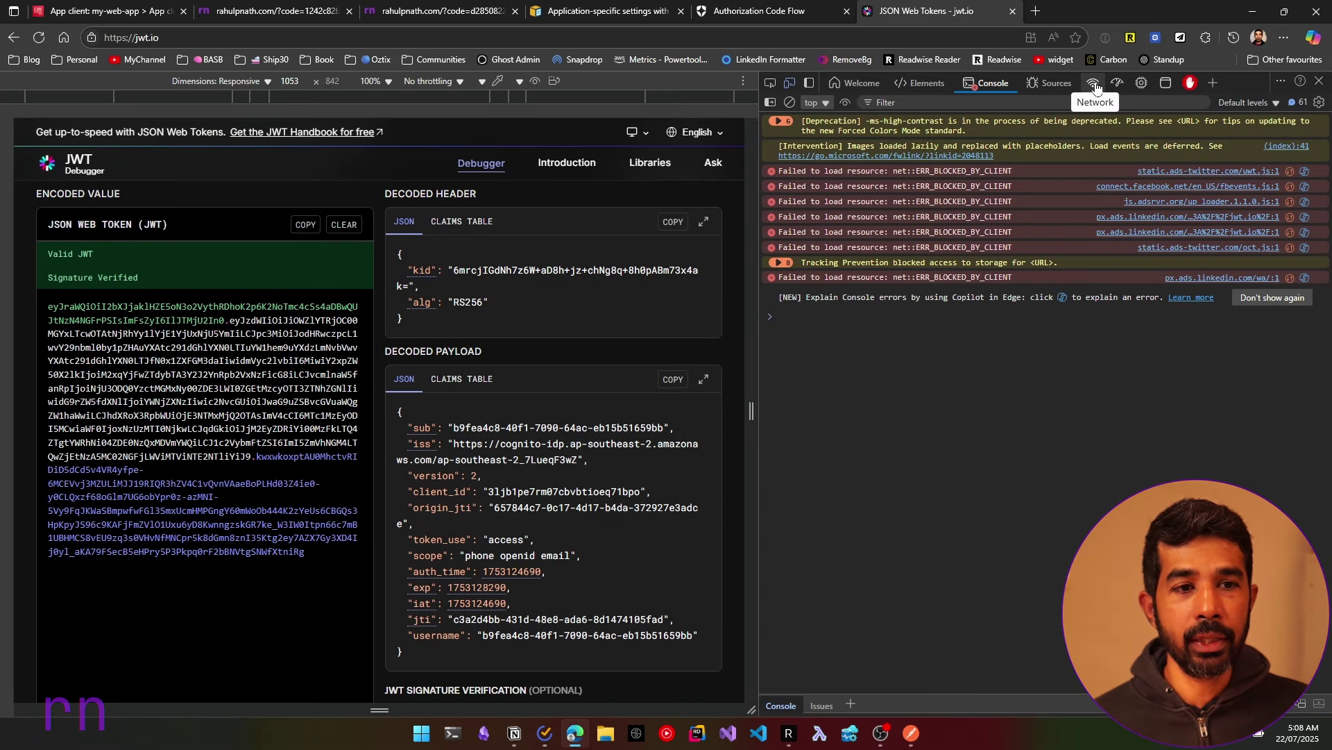
Re-paste the token with the Network tab recording and inspect the openid-configuration request.
{"action": "left_click", "coordinate": [1096, 84]}
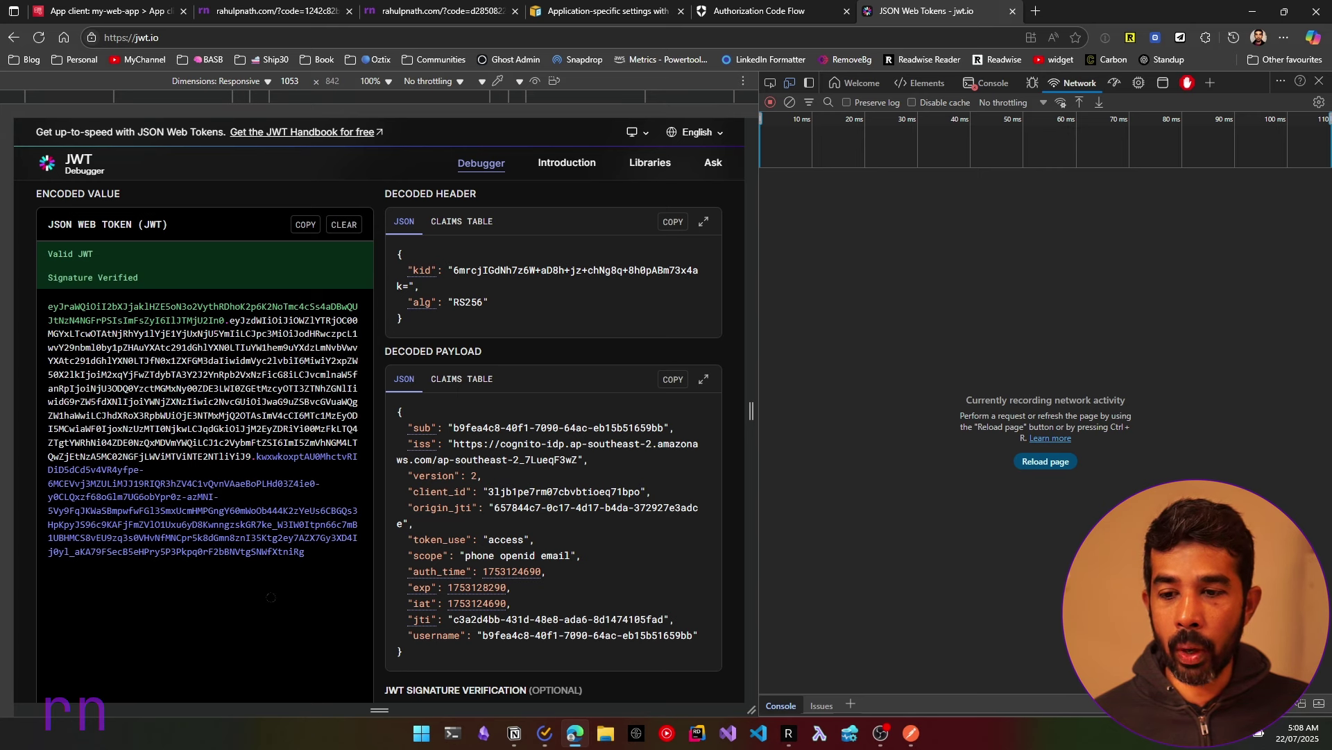
{"action": "key", "text": "ctrl+a"}
{"action": "key", "text": "BackSpace"}
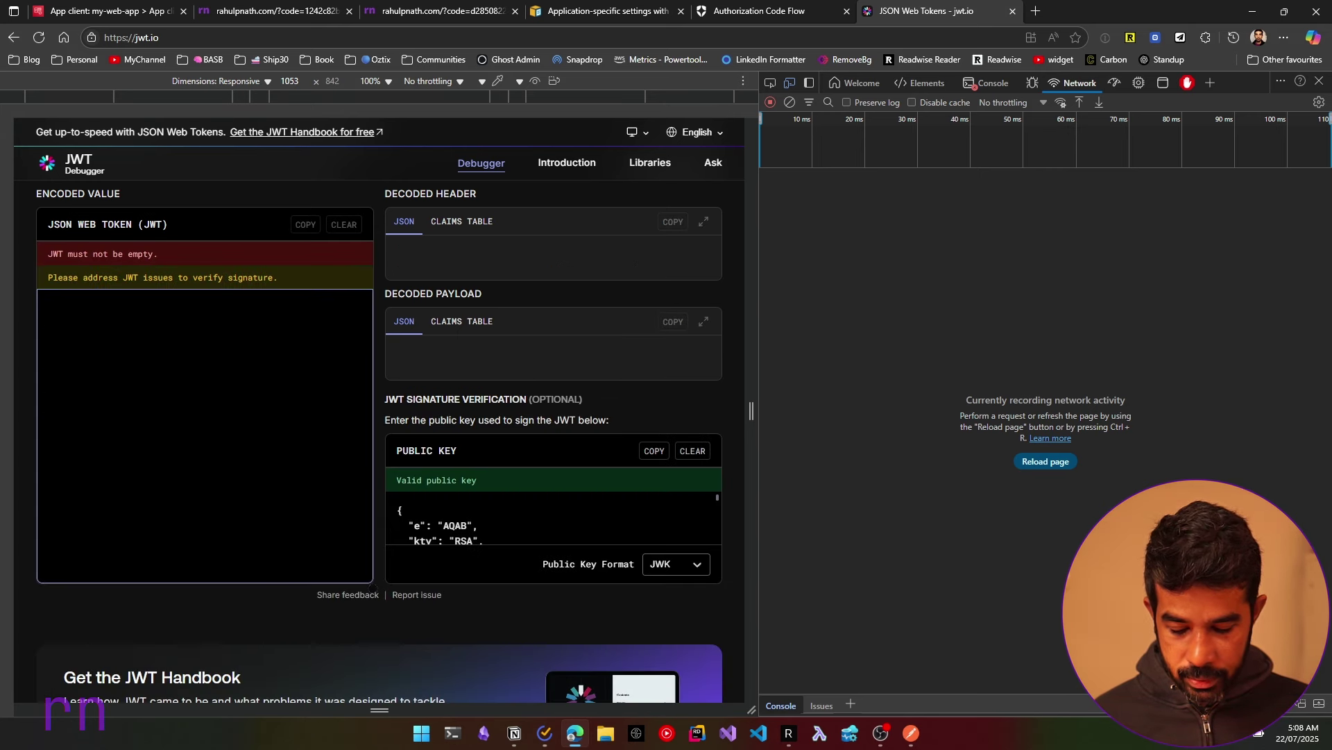
{"action": "key", "text": "ctrl+v"}
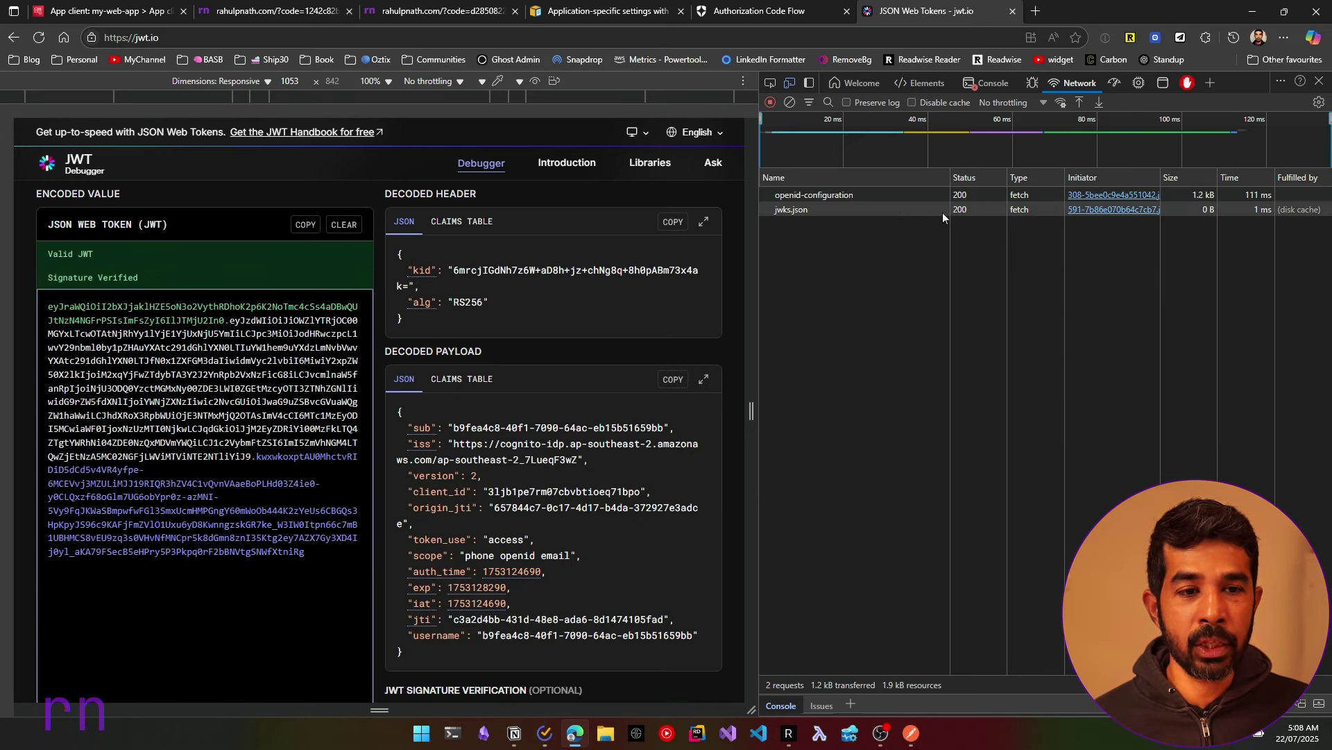
{"action": "left_click", "coordinate": [822, 194]}
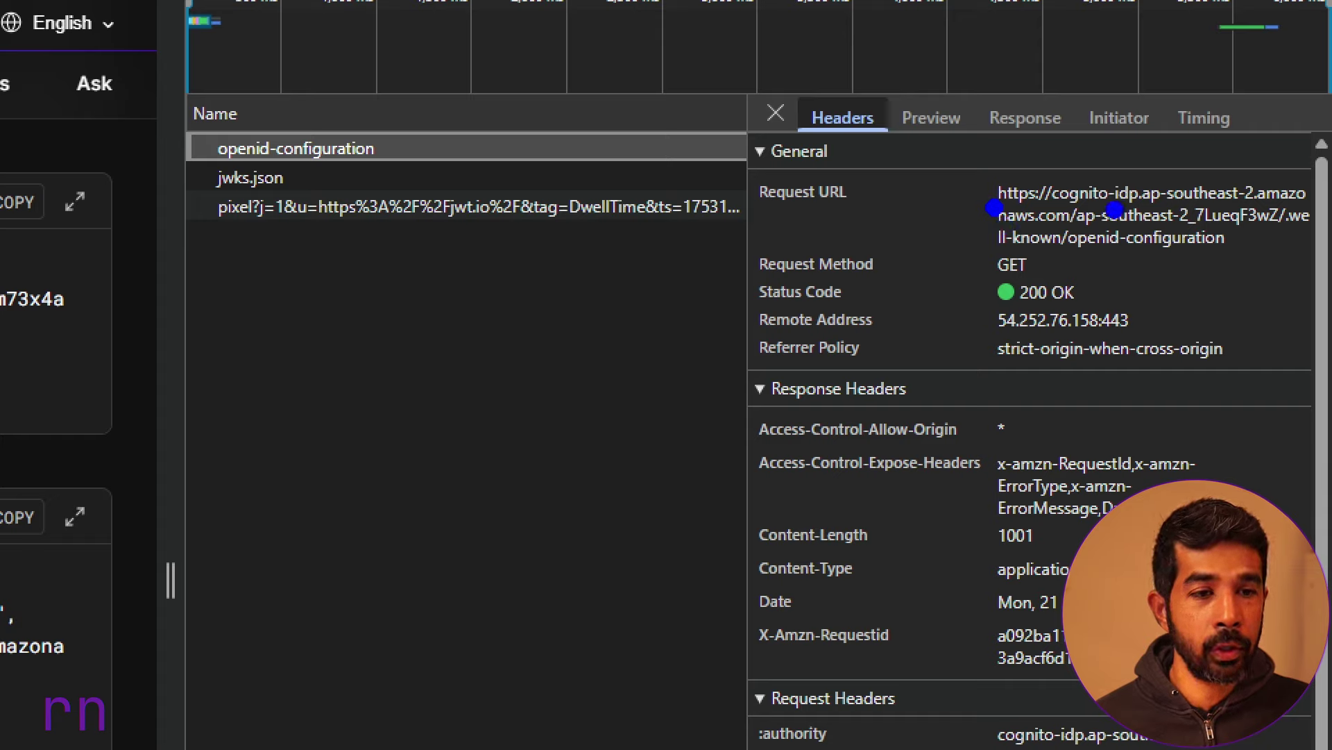
Compare the issuer's user pool ID with the one shown in the Cognito console.
{"action": "left_click_drag", "start_coordinate": [1180, 235], "coordinate": [1229, 247]}
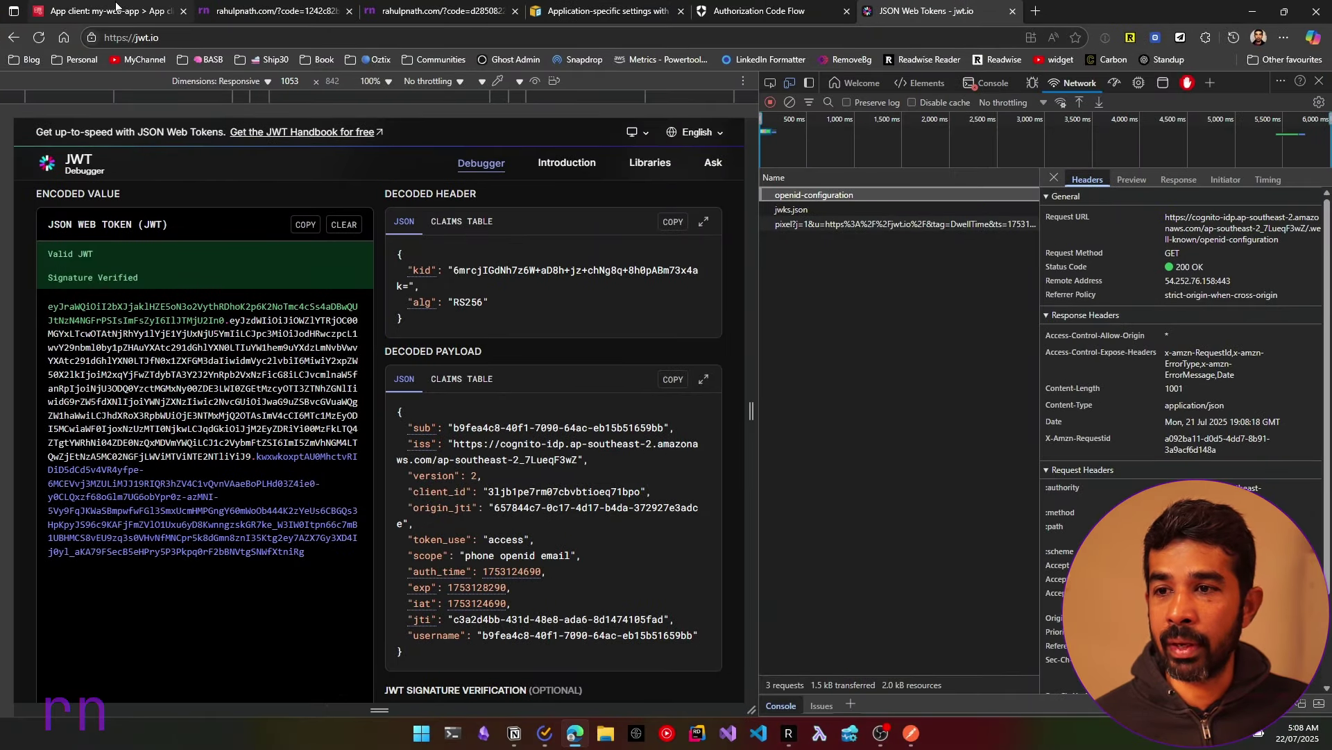
{"action": "left_click", "coordinate": [104, 11]}
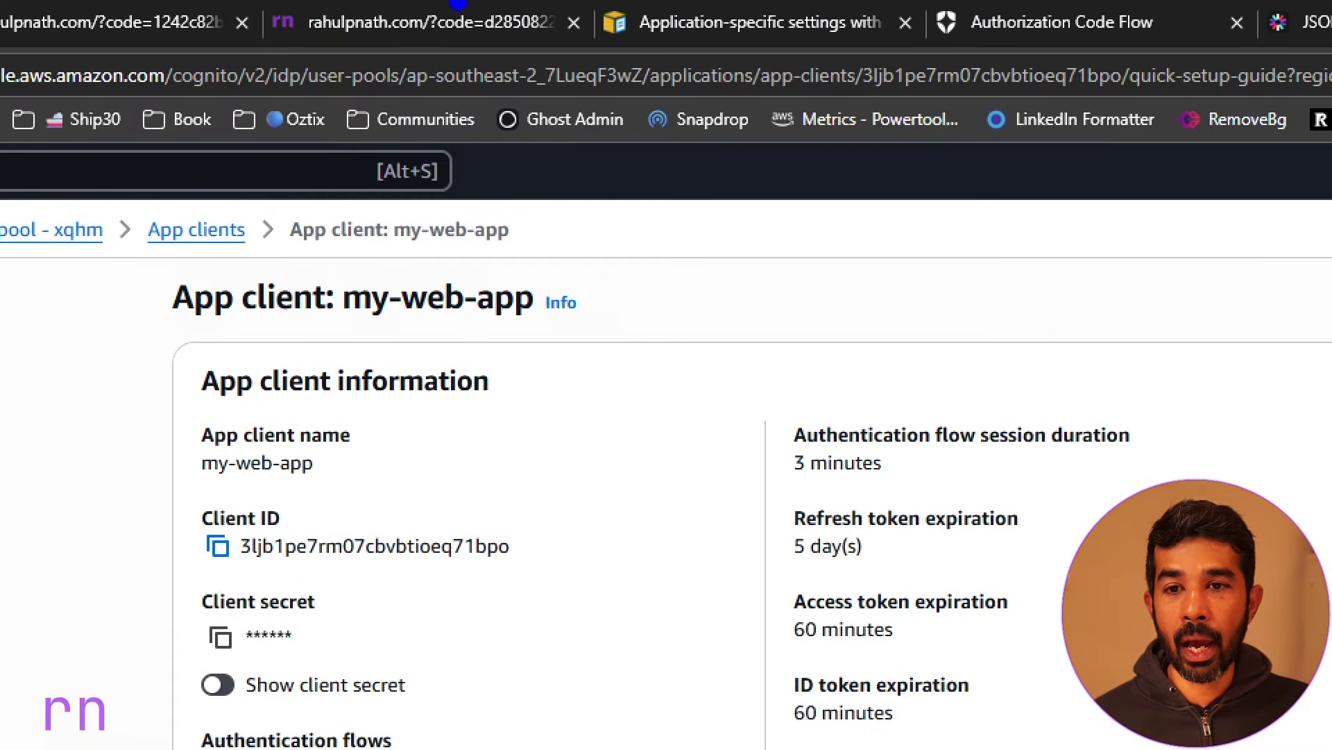
{"action": "left_click_drag", "start_coordinate": [503, 102], "coordinate": [614, 103]}
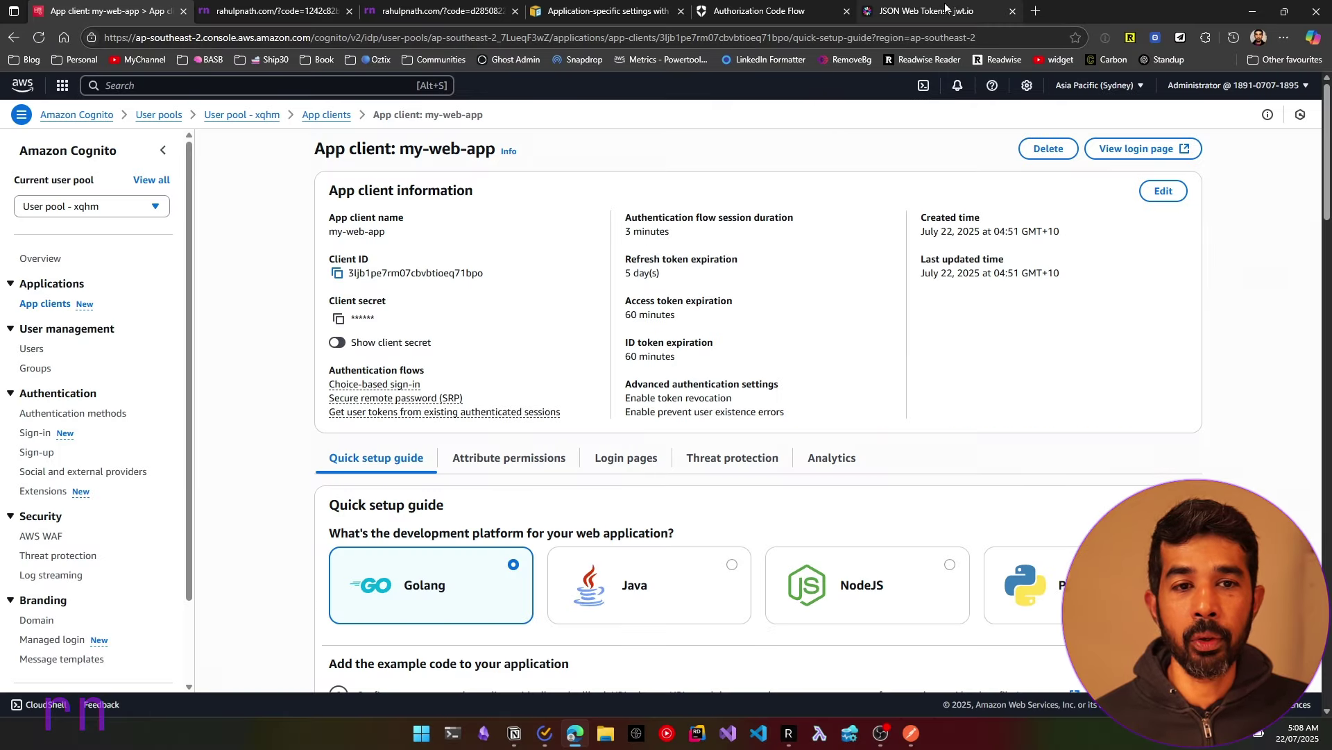
{"action": "left_click", "coordinate": [927, 12]}
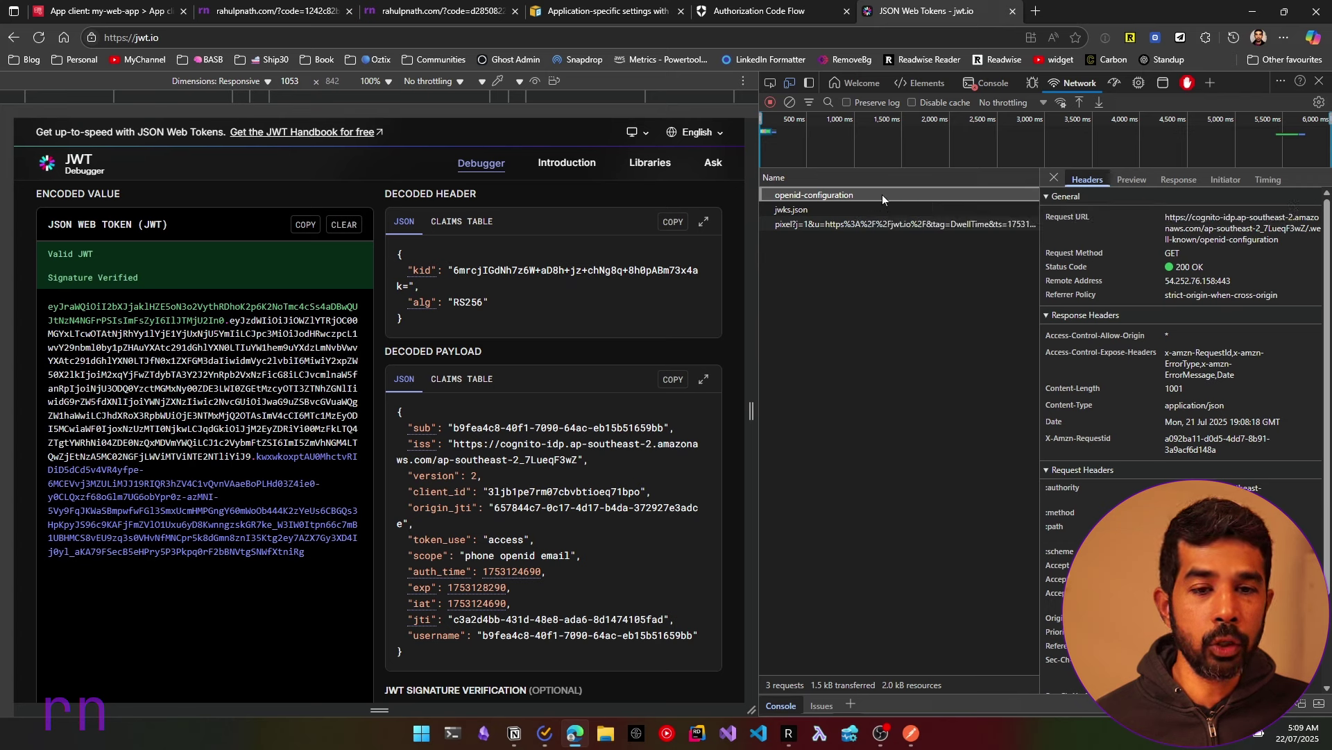
Inspect the jwks.json response listing the user pool's two RS256 public signing keys.
{"action": "left_click", "coordinate": [785, 213]}
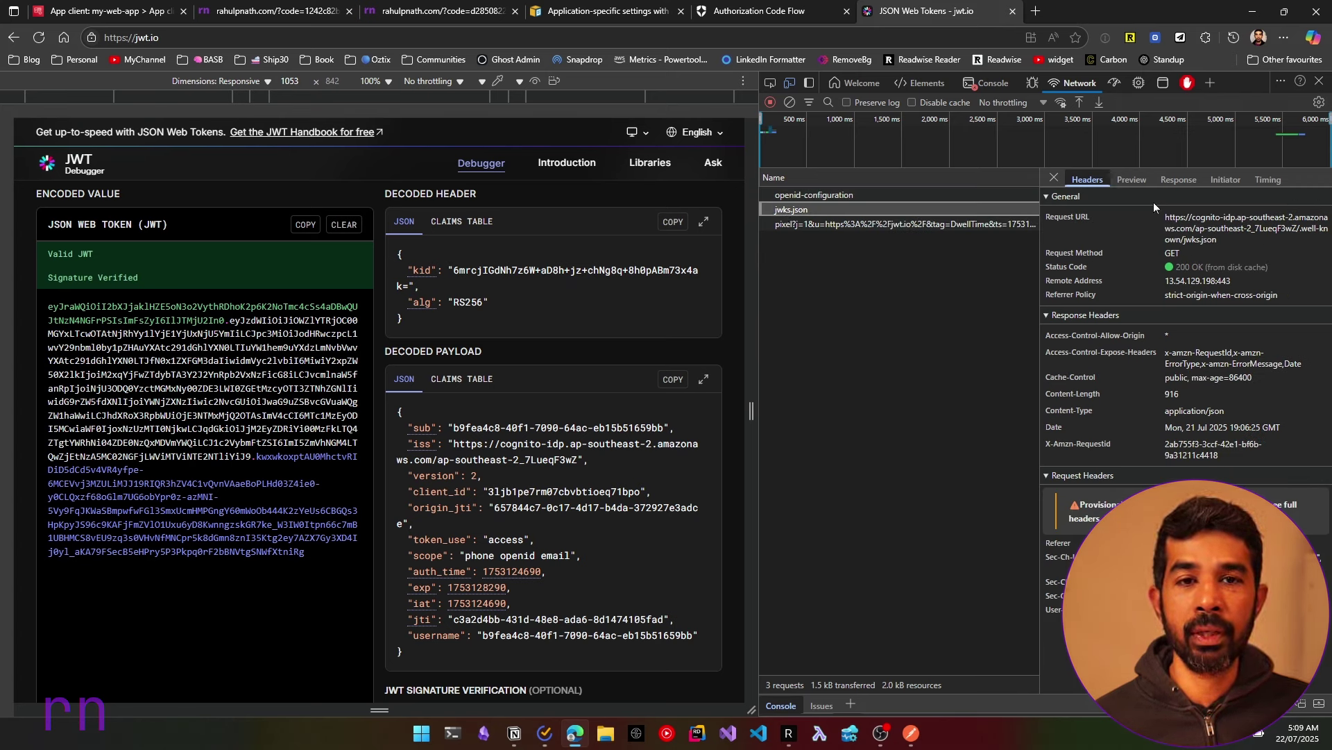
{"action": "left_click", "coordinate": [1189, 182]}
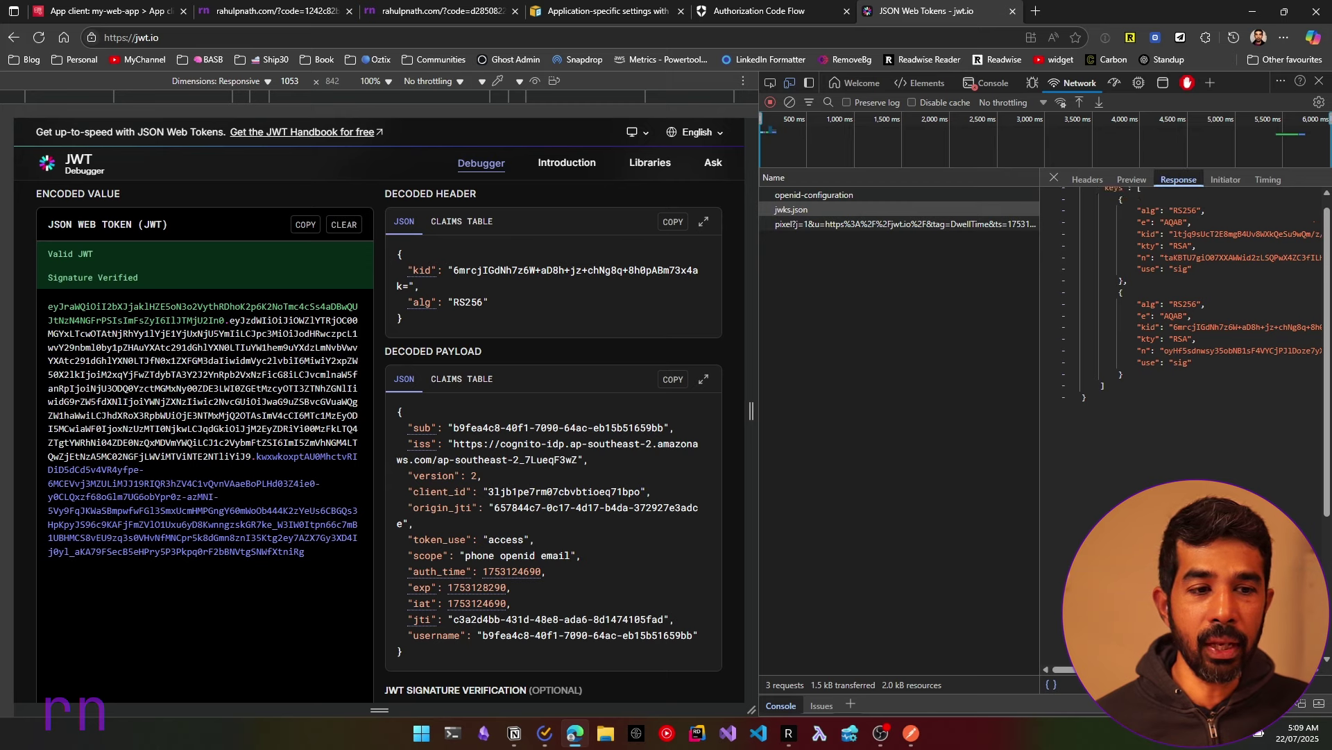
{"action": "scroll", "coordinate": [1081, 196], "scroll_direction": "up", "scroll_amount": 1}
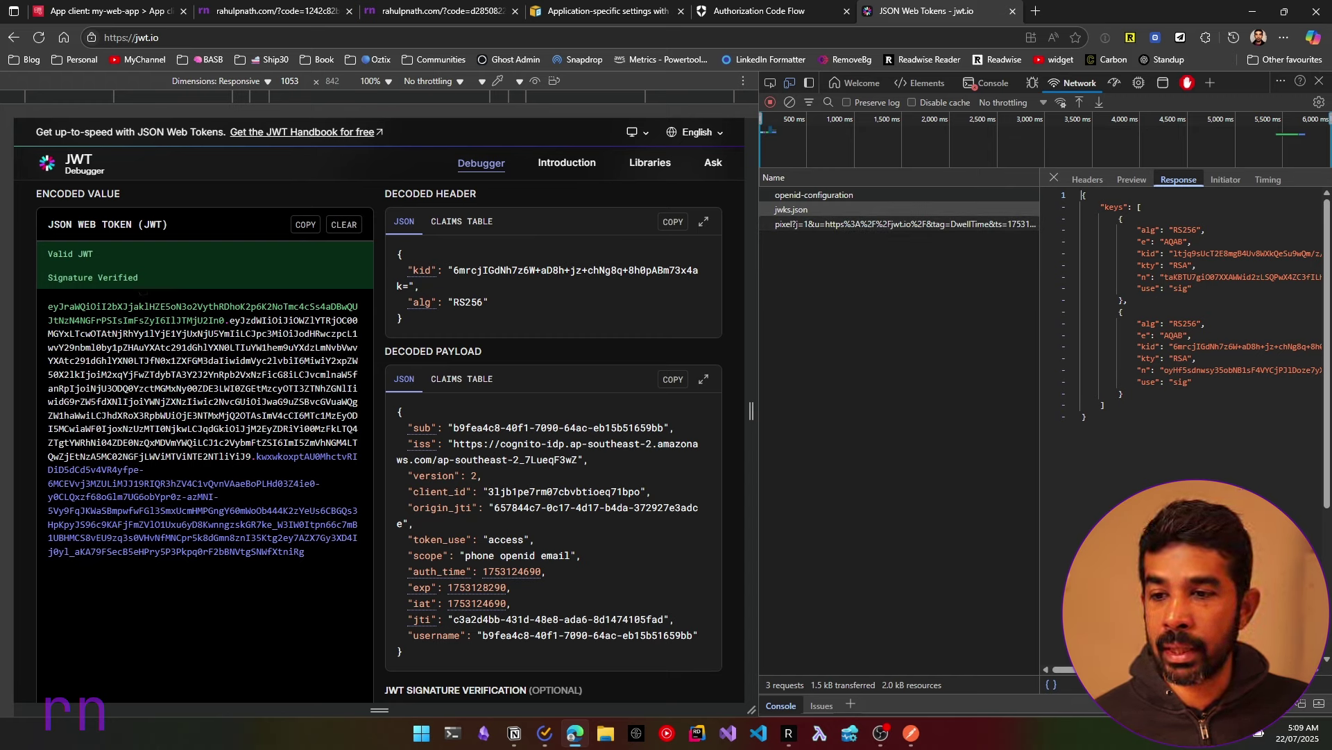
{"action": "left_click", "coordinate": [1041, 104]}
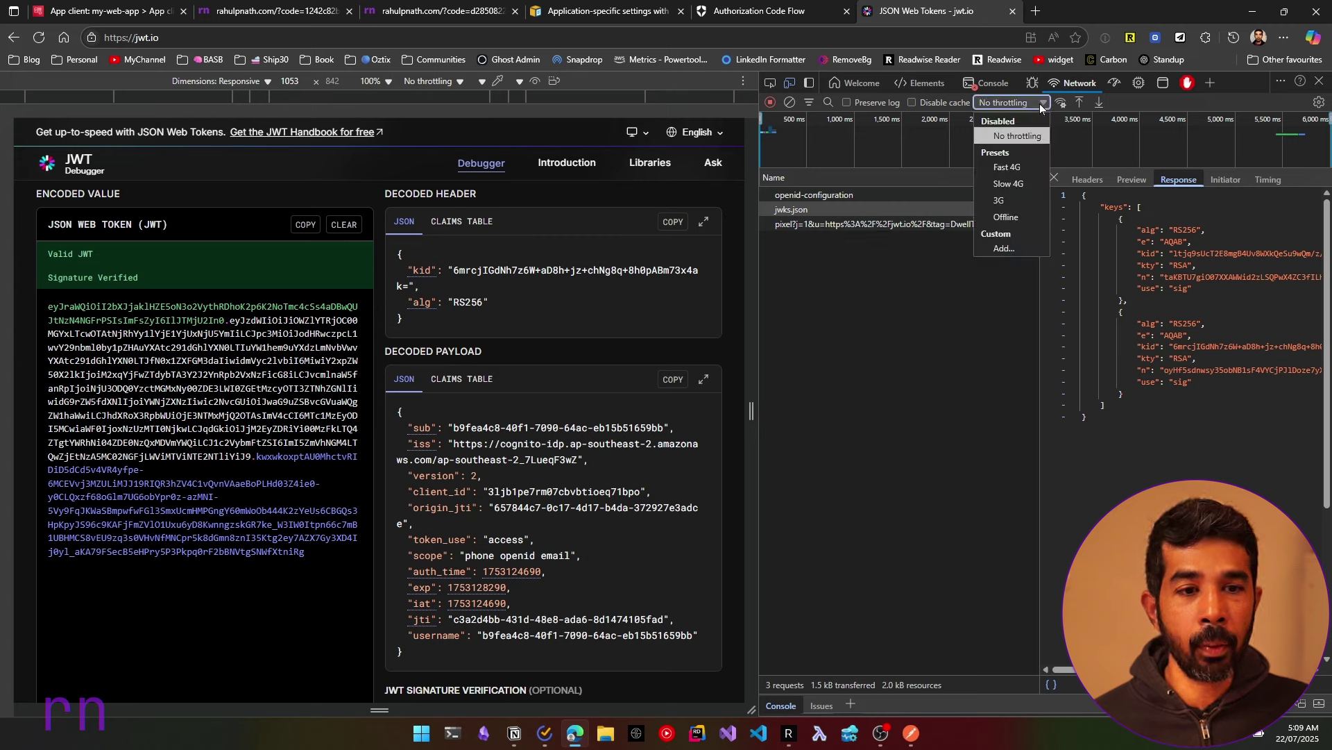
Go Offline, re-paste the token to see the public key error, then set No throttling.
{"action": "left_click", "coordinate": [1008, 221]}
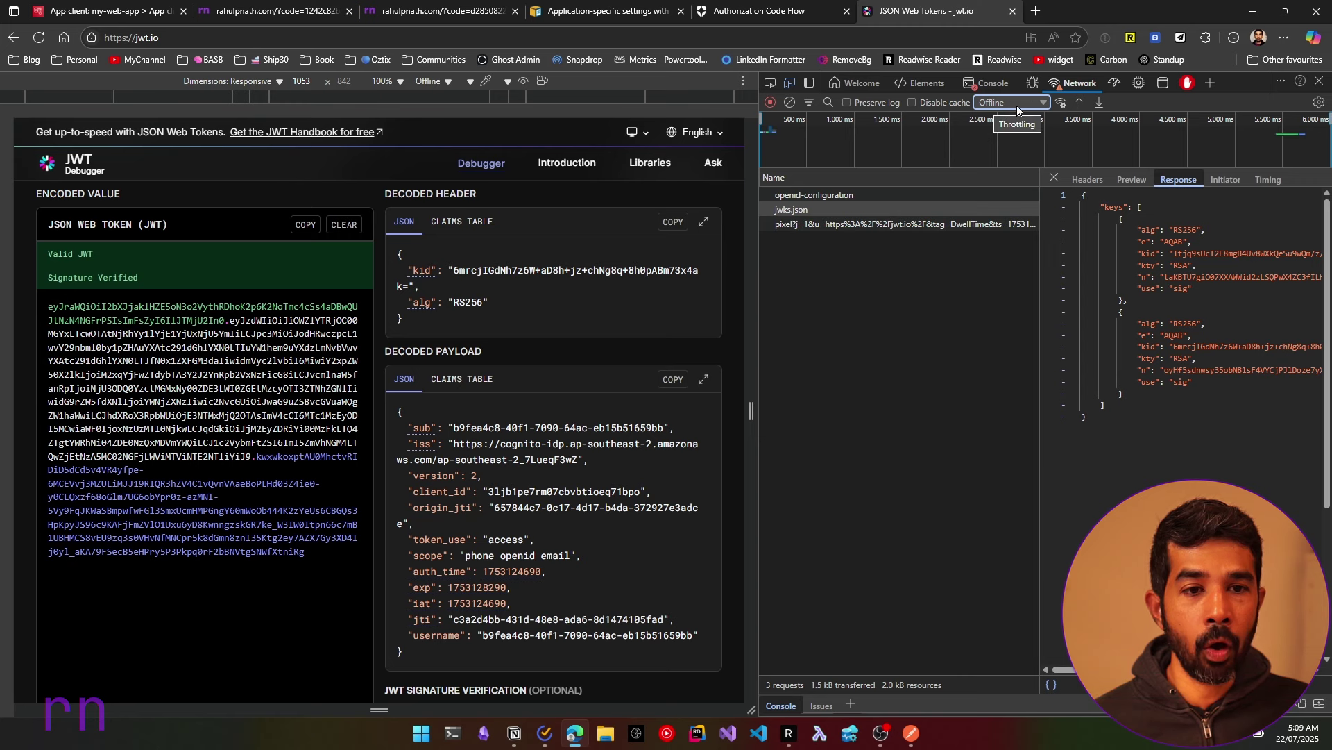
{"action": "left_click", "coordinate": [223, 575]}
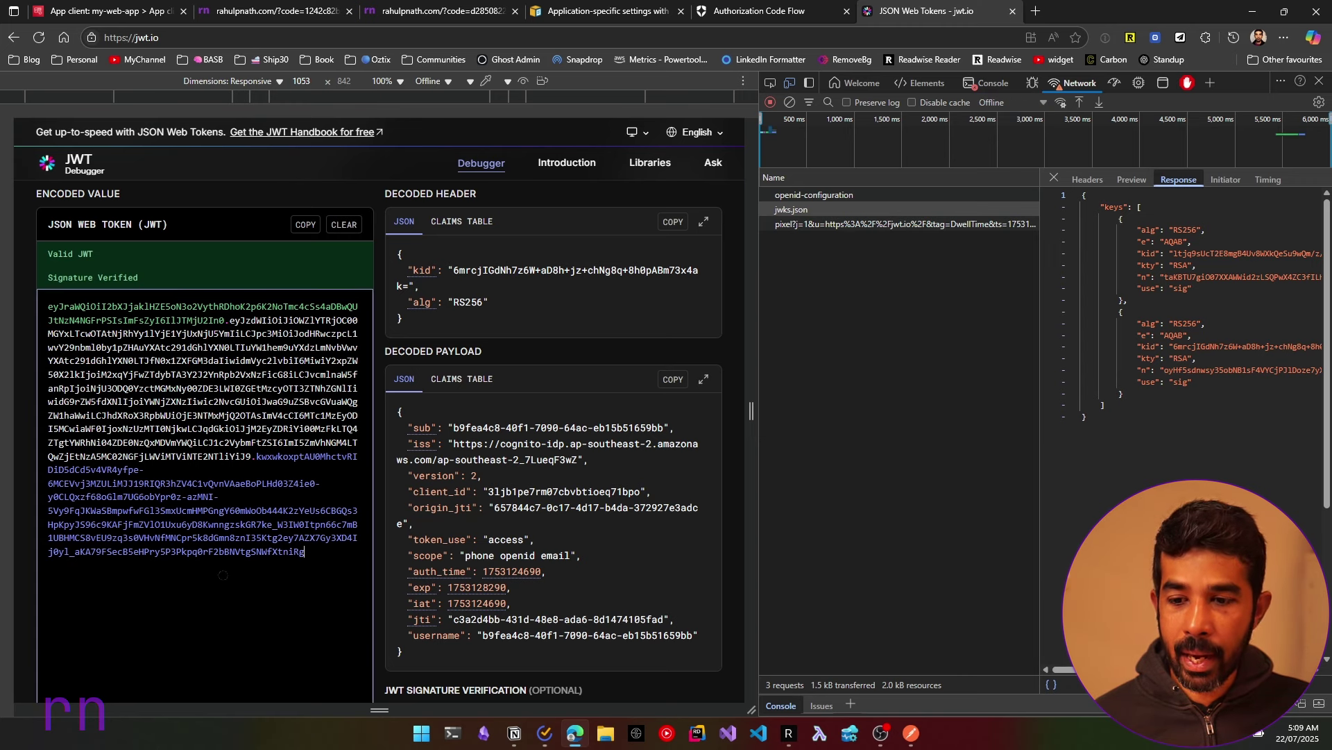
{"action": "key", "text": "ctrl+a"}
{"action": "key", "text": "ctrl+x"}
{"action": "key", "text": "ctrl+v"}
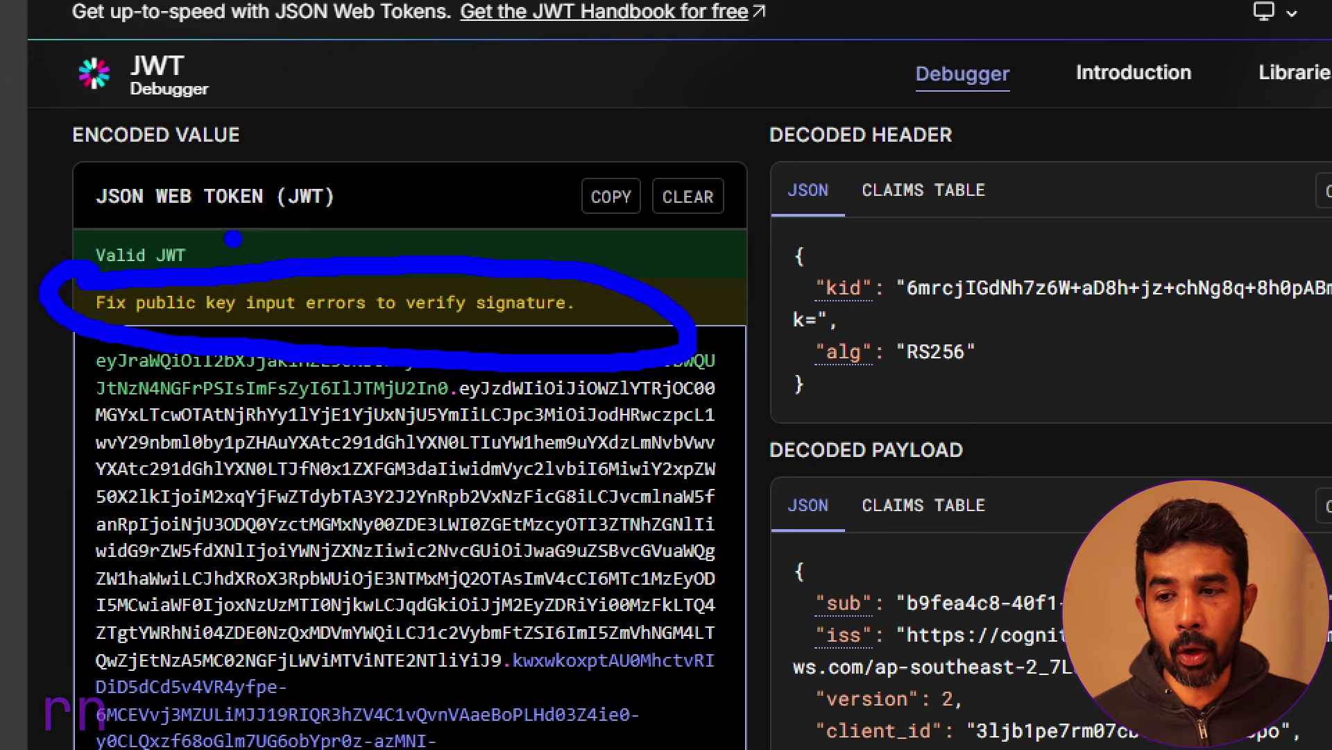
{"action": "mouse_move", "coordinate": [204, 258]}
{"action": "left_mouse_down"}
{"action": "mouse_move", "coordinate": [222, 229]}
{"action": "mouse_move", "coordinate": [271, 212]}
{"action": "left_mouse_up"}
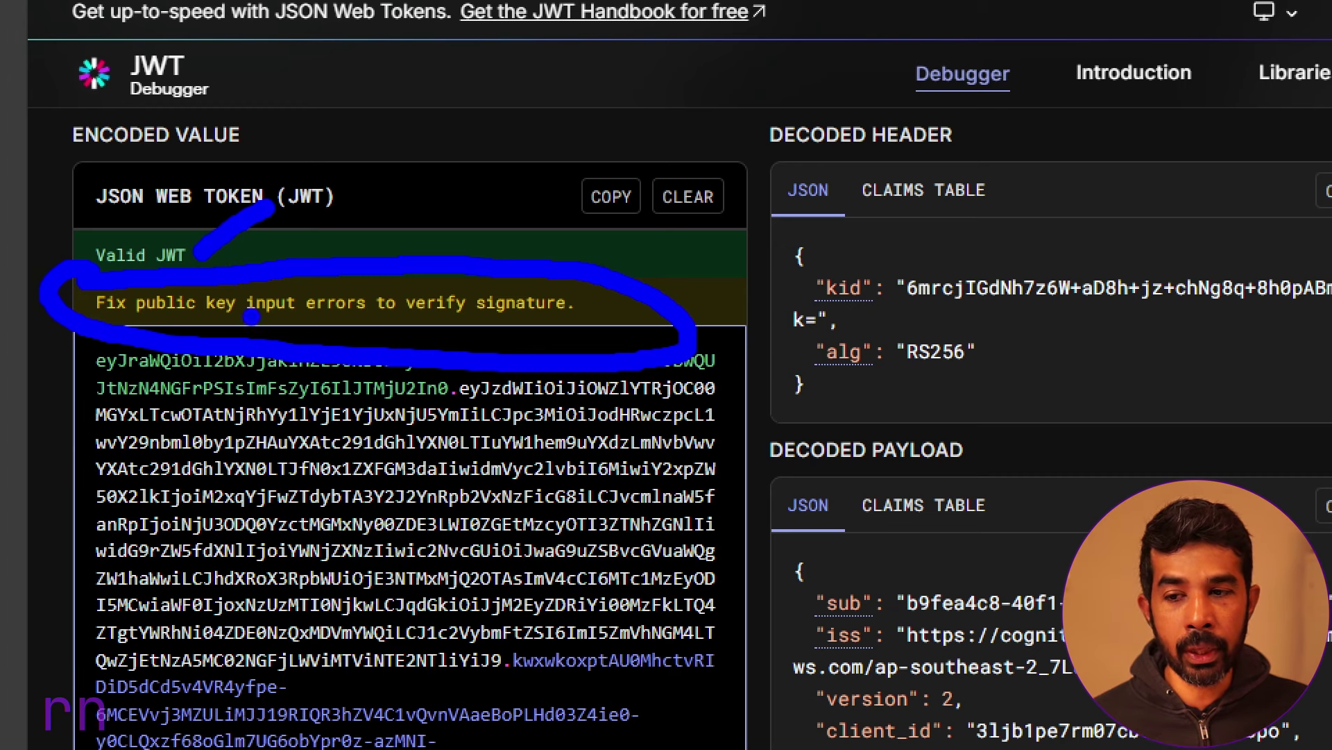
{"action": "key", "text": "Escape"}
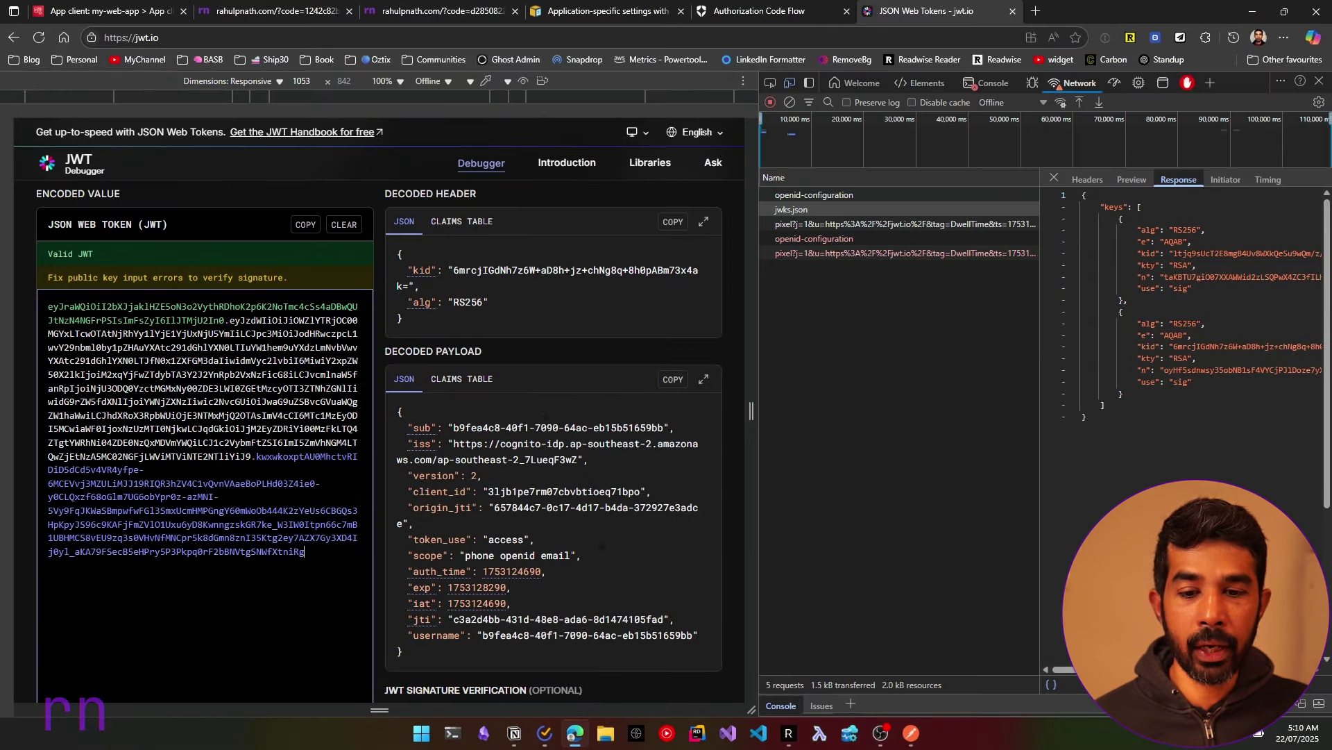
{"action": "scroll", "coordinate": [452, 596], "scroll_direction": "down", "scroll_amount": 1}
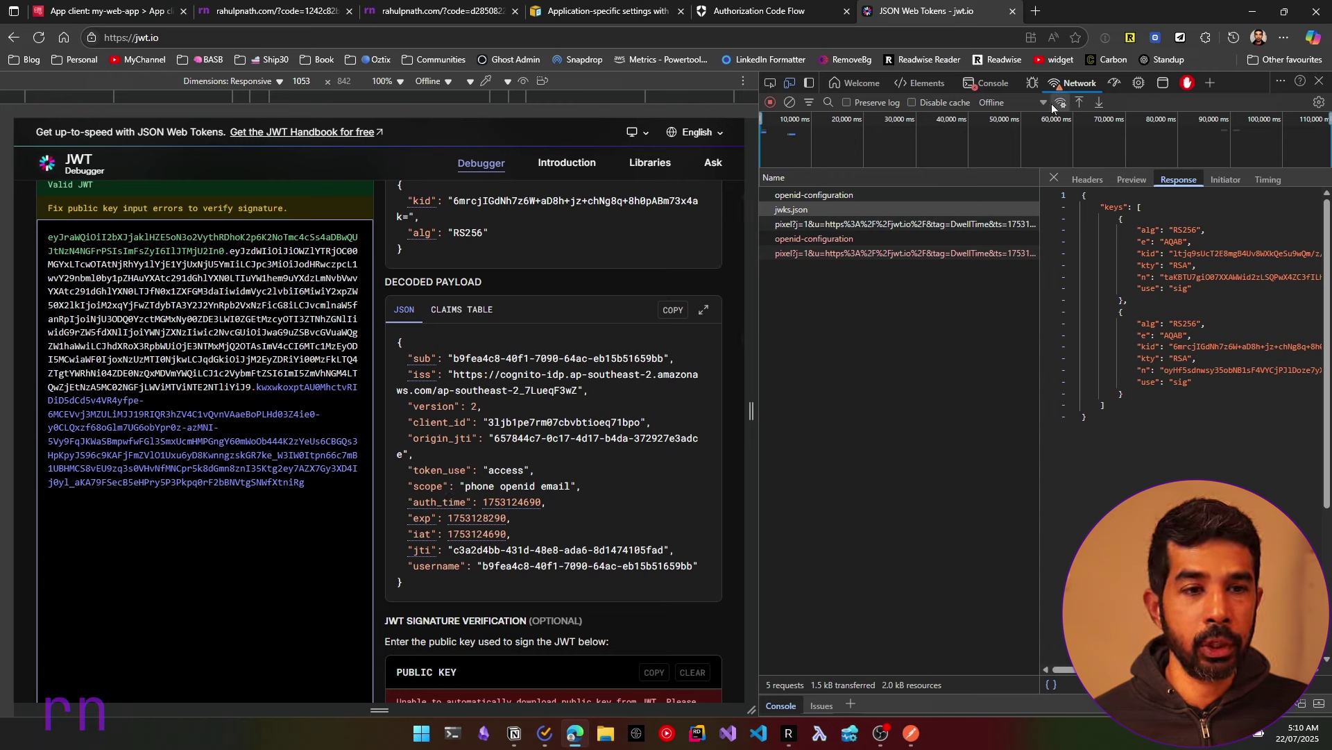
{"action": "left_click", "coordinate": [1013, 102]}
{"action": "left_click", "coordinate": [1011, 135]}
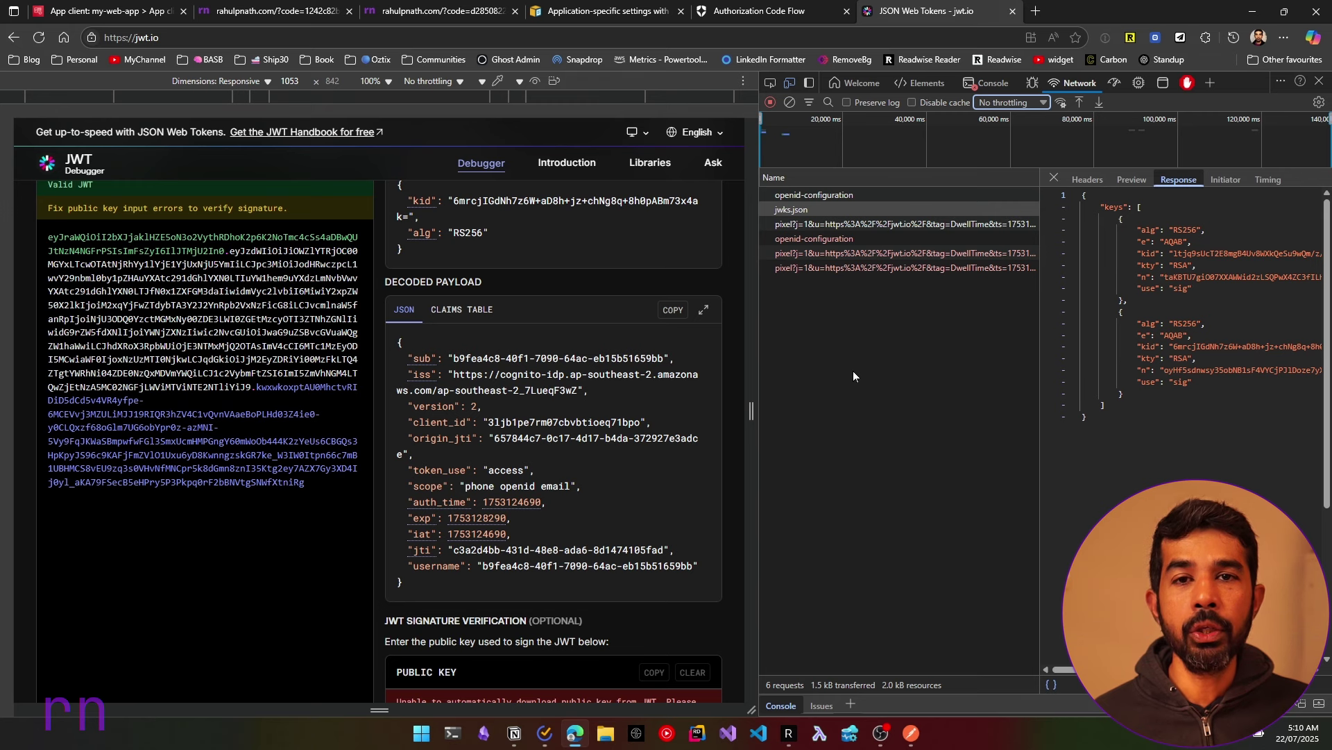
Duplicate the token request and change its grant_type value to refresh_token.
{"action": "left_click", "coordinate": [911, 735]}
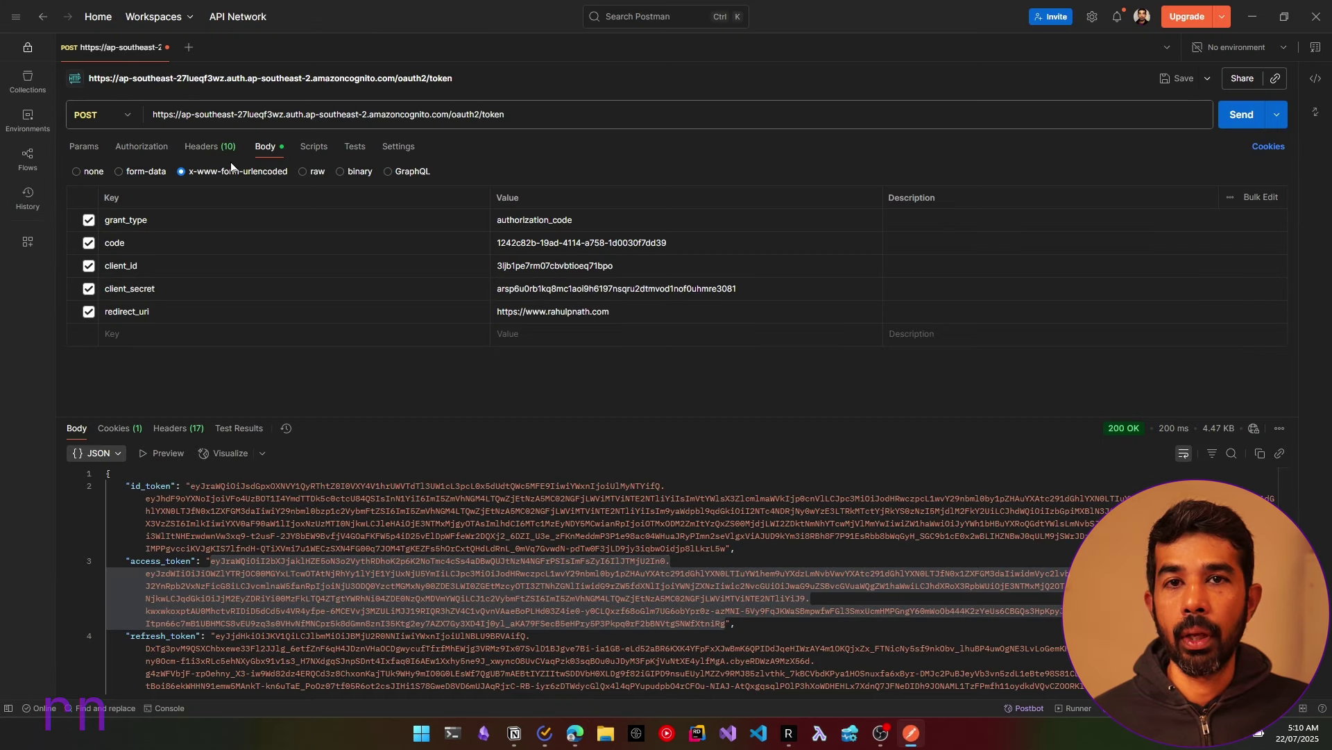
{"action": "right_click", "coordinate": [135, 46]}
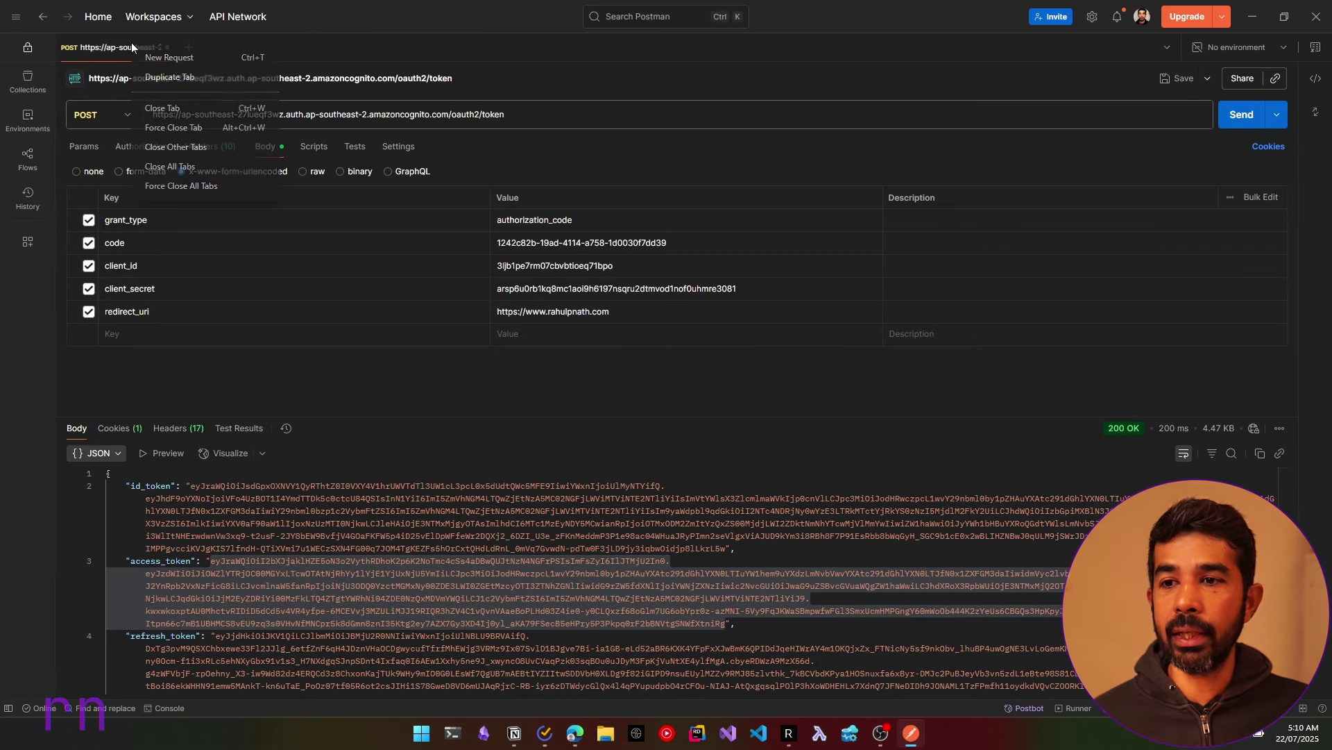
{"action": "left_click", "coordinate": [170, 78]}
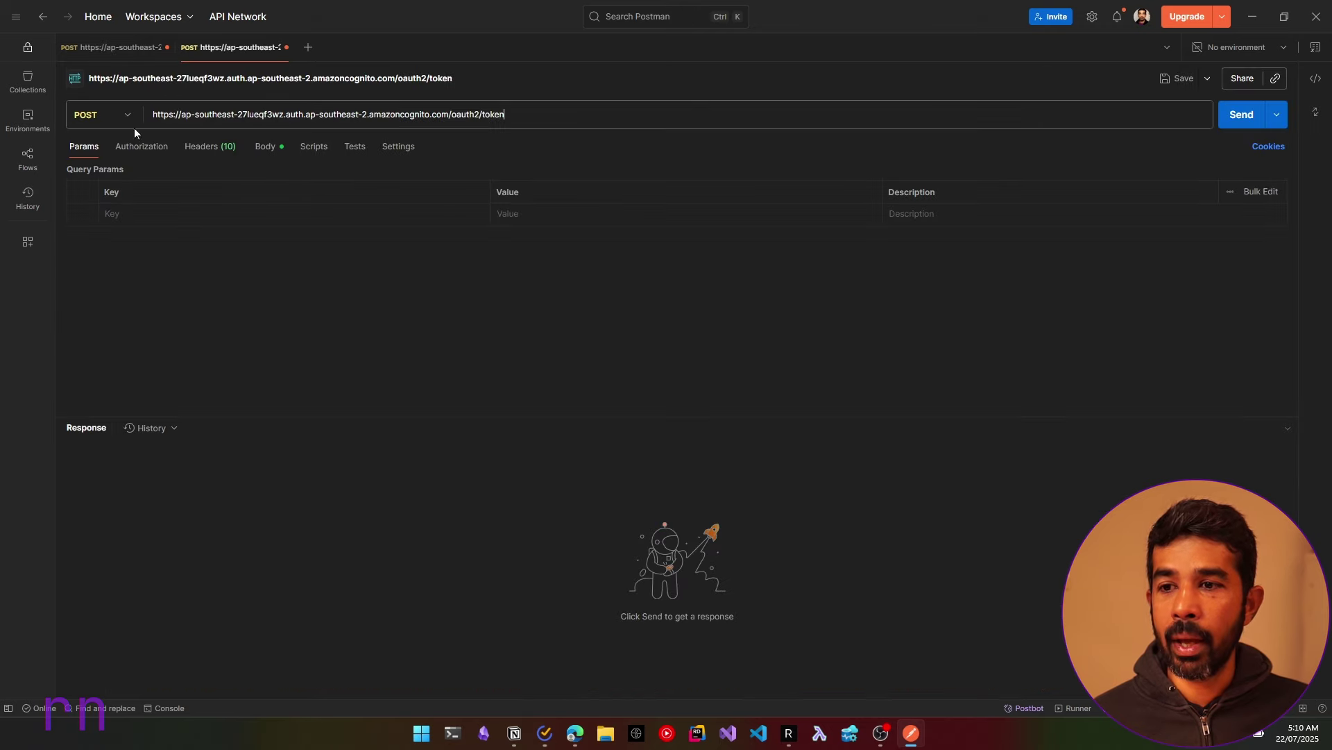
{"action": "left_click", "coordinate": [271, 148]}
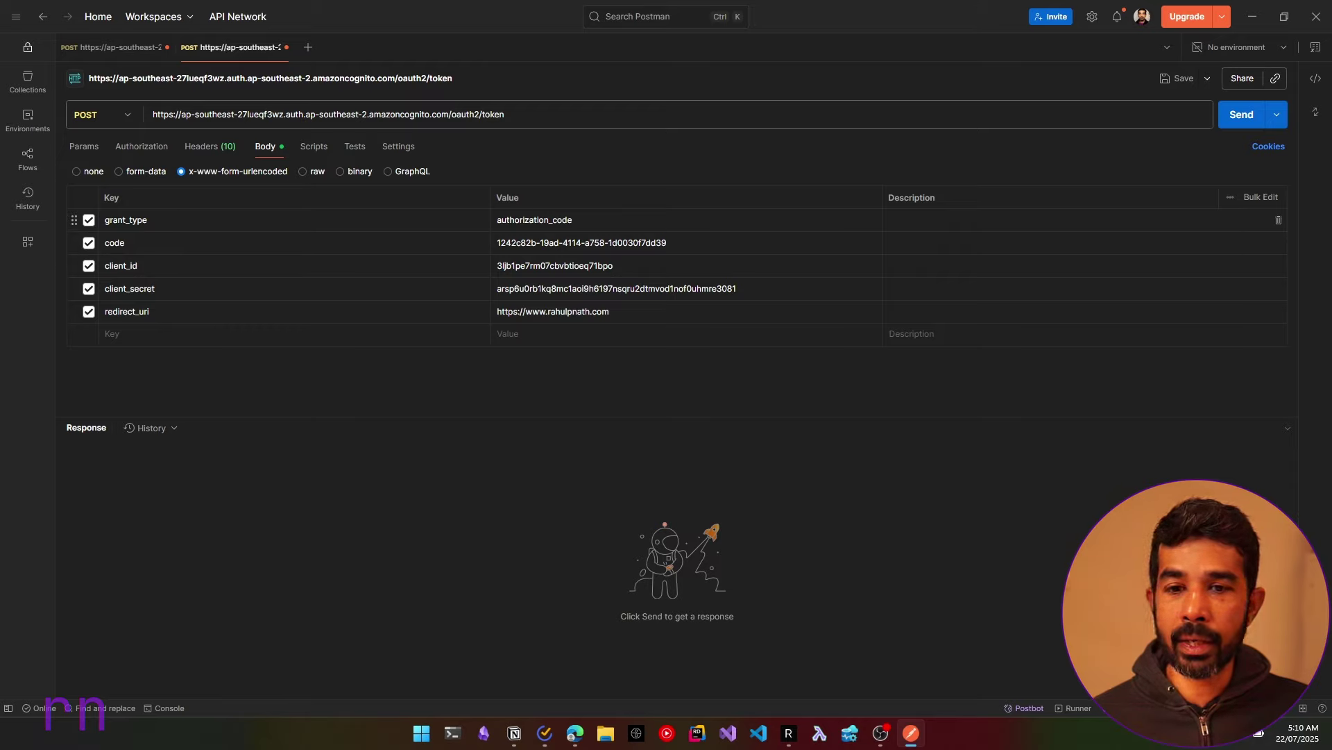
{"action": "left_click", "coordinate": [582, 220]}
{"action": "double_click", "coordinate": [537, 220]}
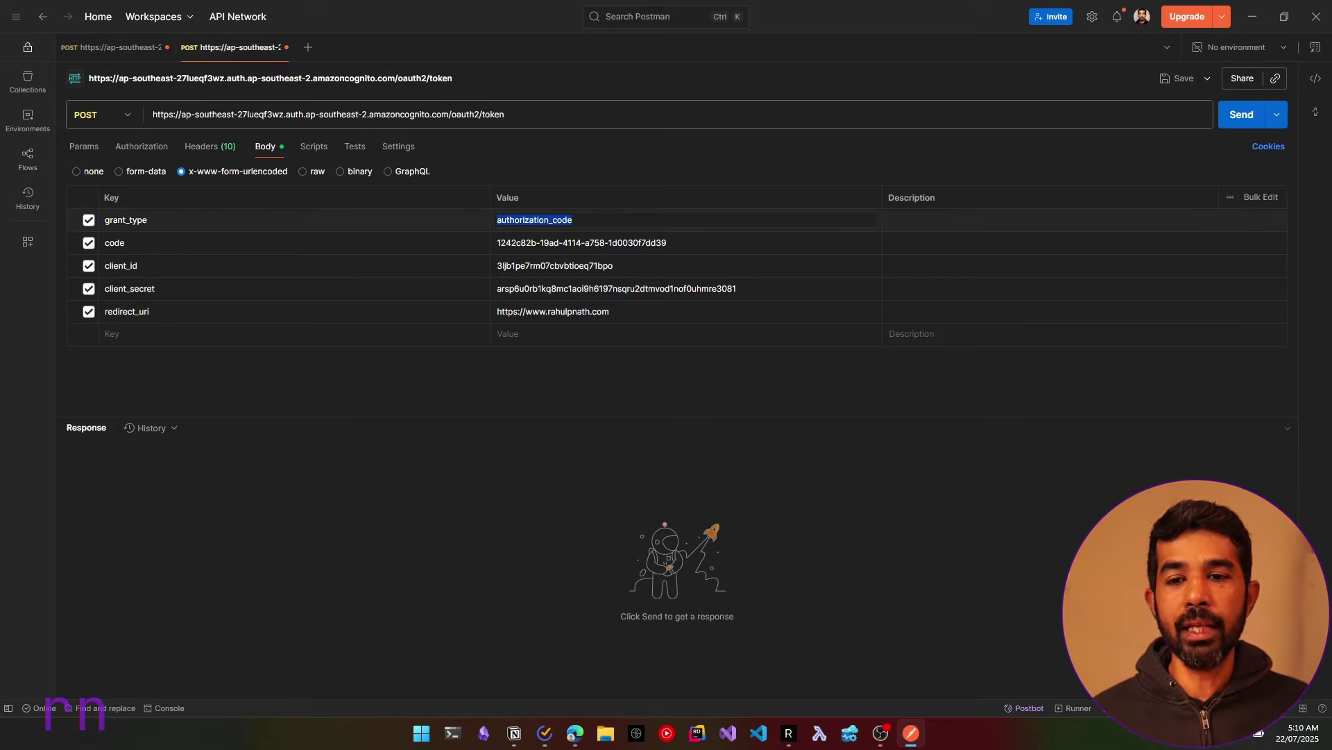
{"action": "type", "text": "refresh_"}
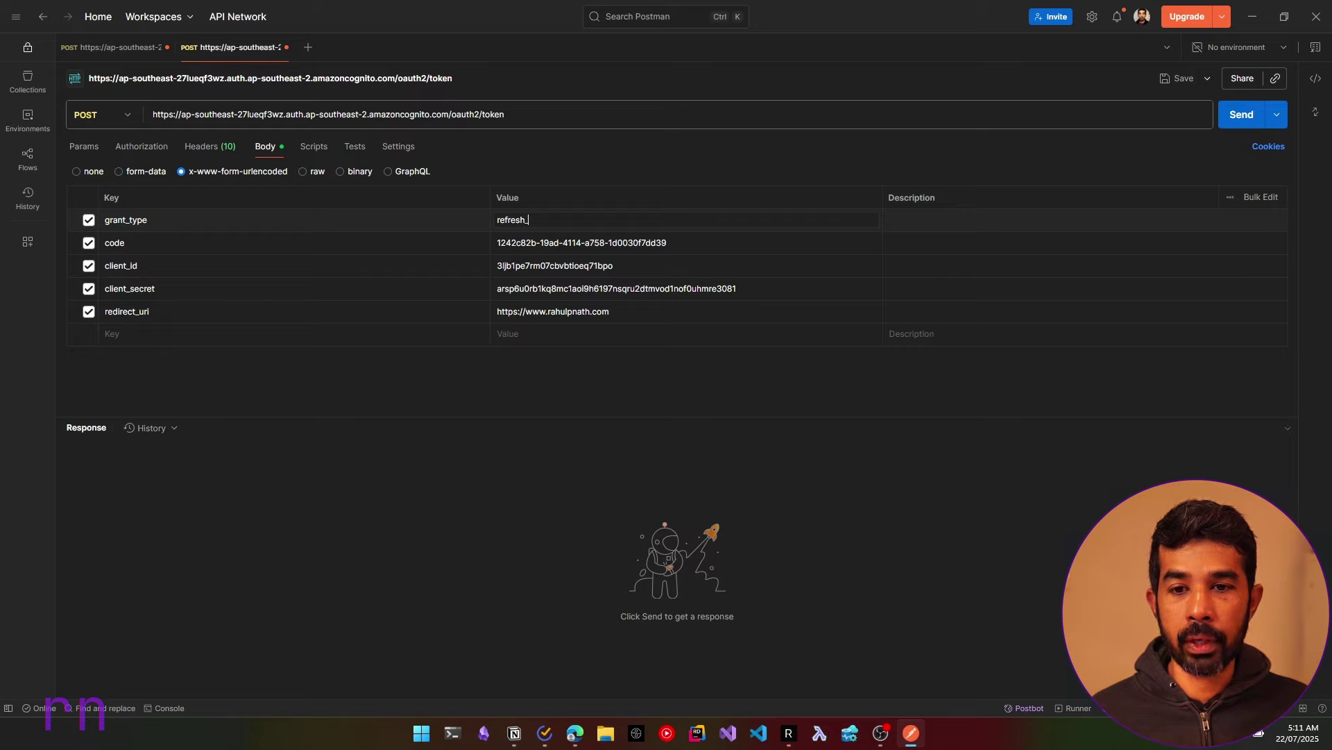
{"action": "type", "text": "token"}
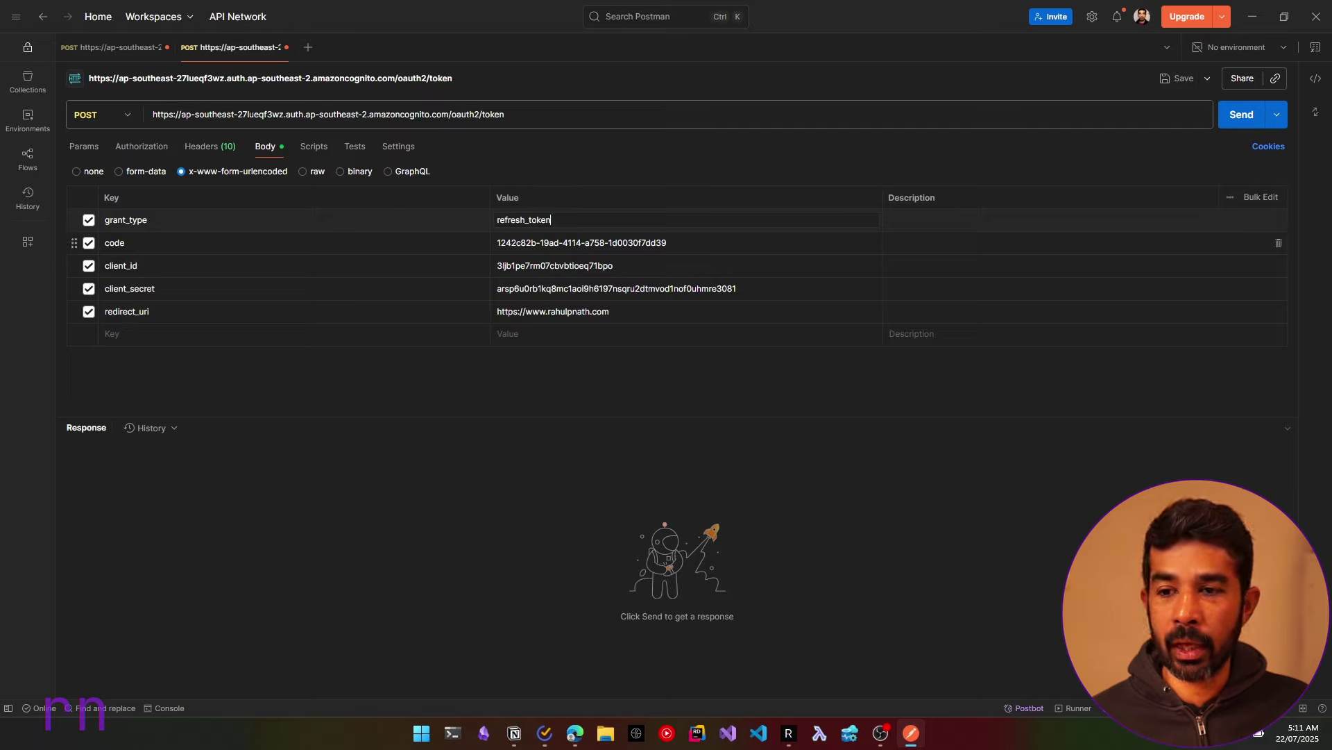
Disable the code and redirect_uri parameters and add a refresh_token key.
{"action": "left_click", "coordinate": [88, 244]}
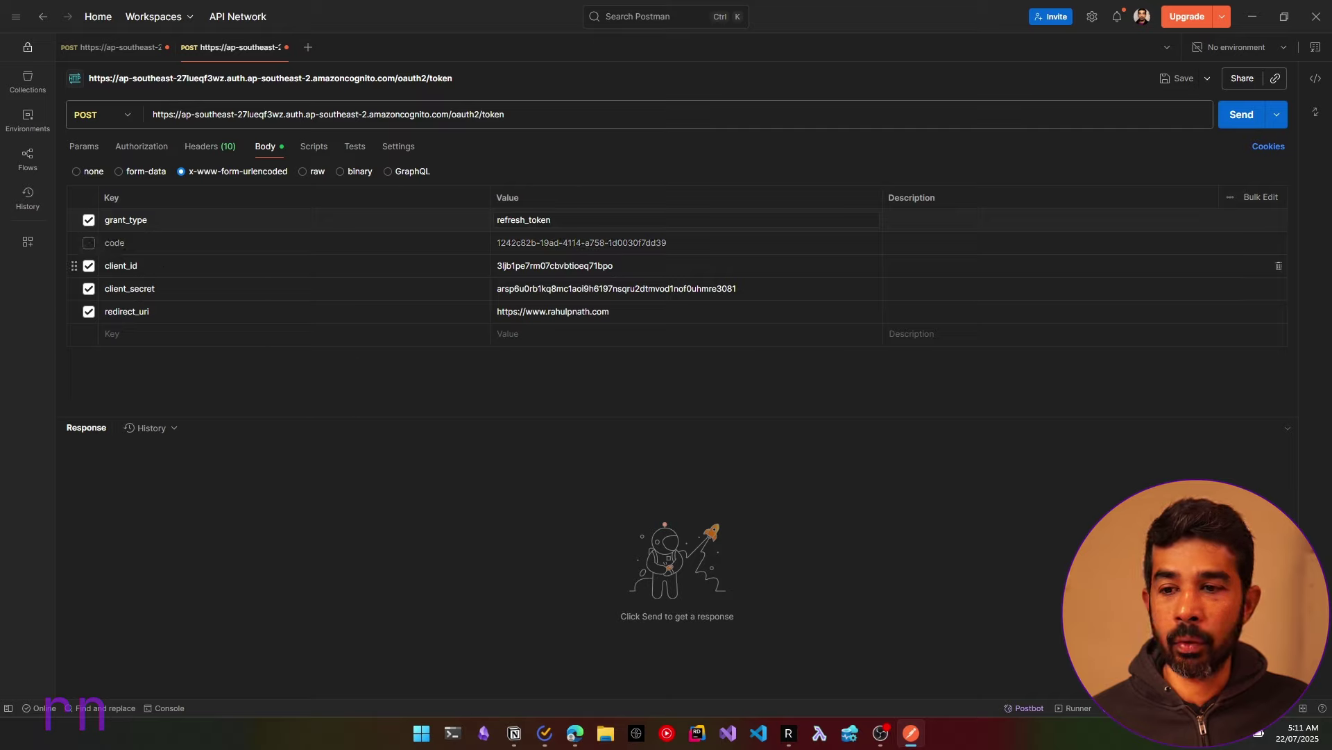
{"action": "left_click", "coordinate": [87, 313]}
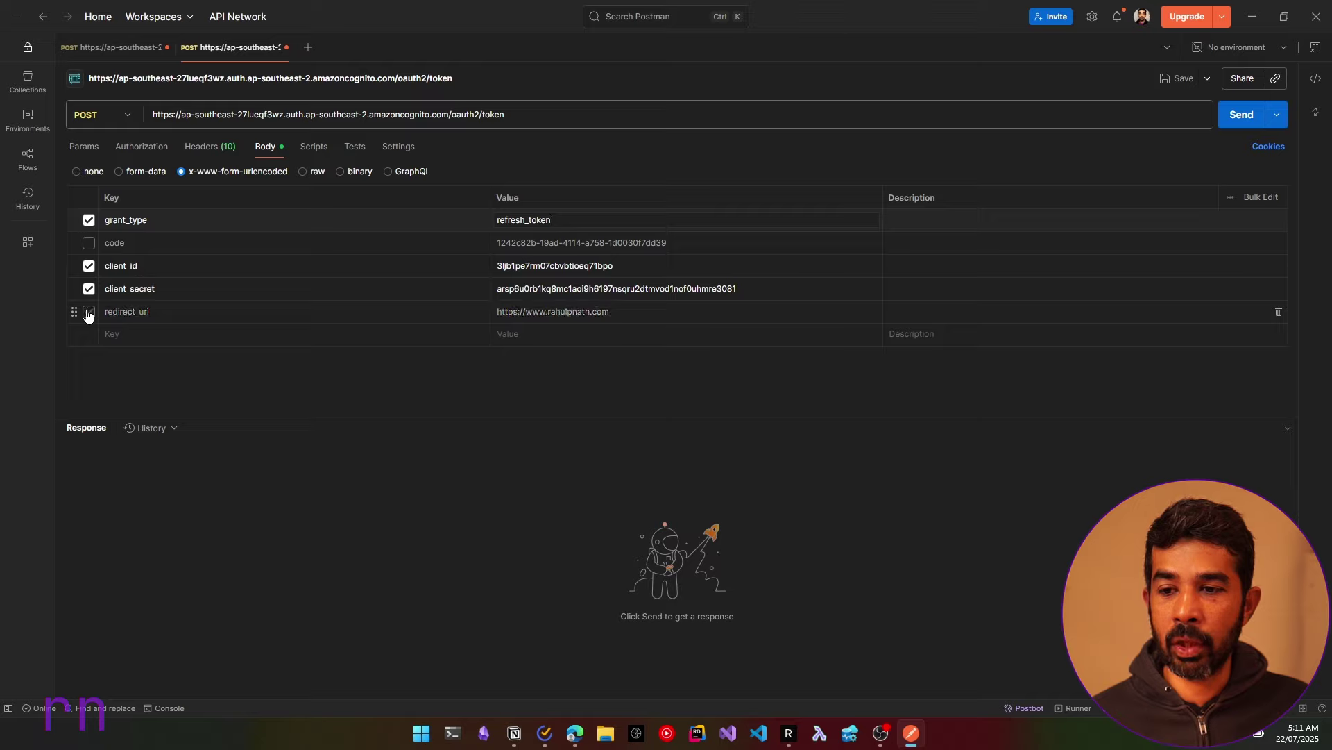
{"action": "left_click", "coordinate": [114, 334]}
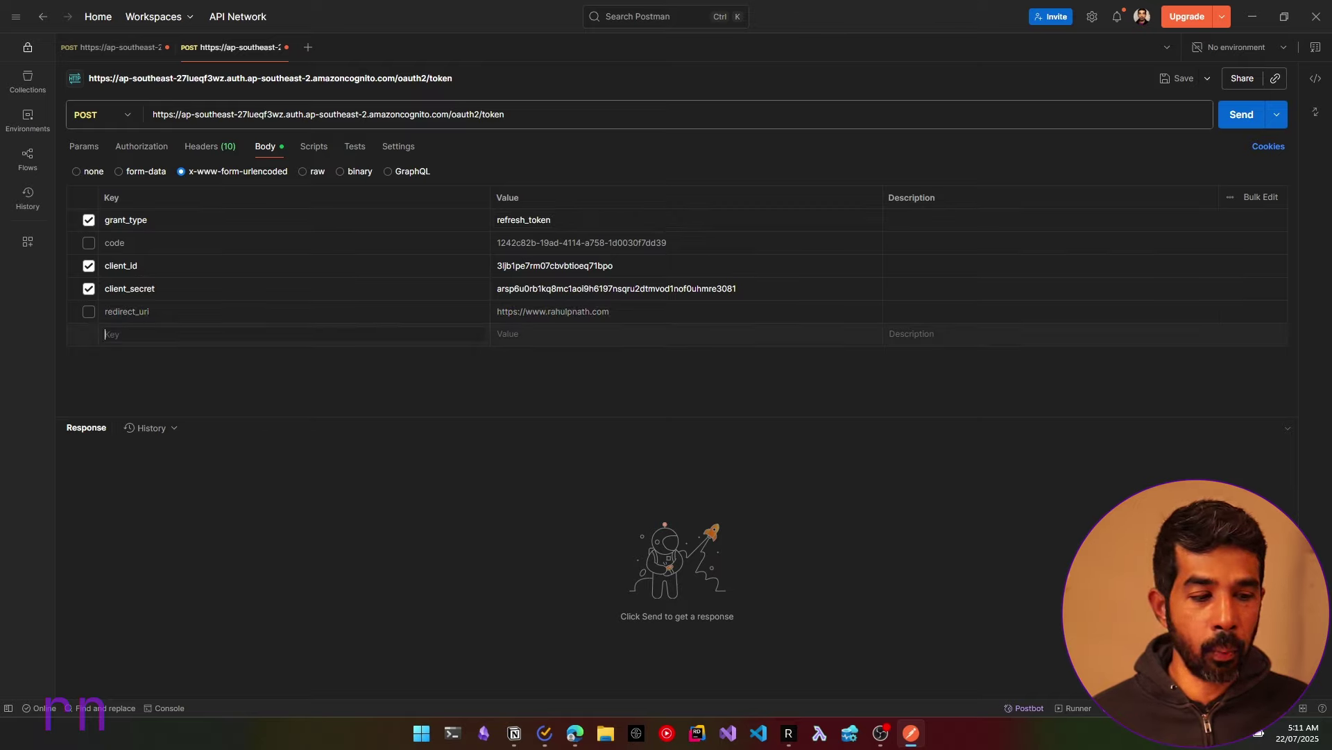
{"action": "type", "text": "refresh"}
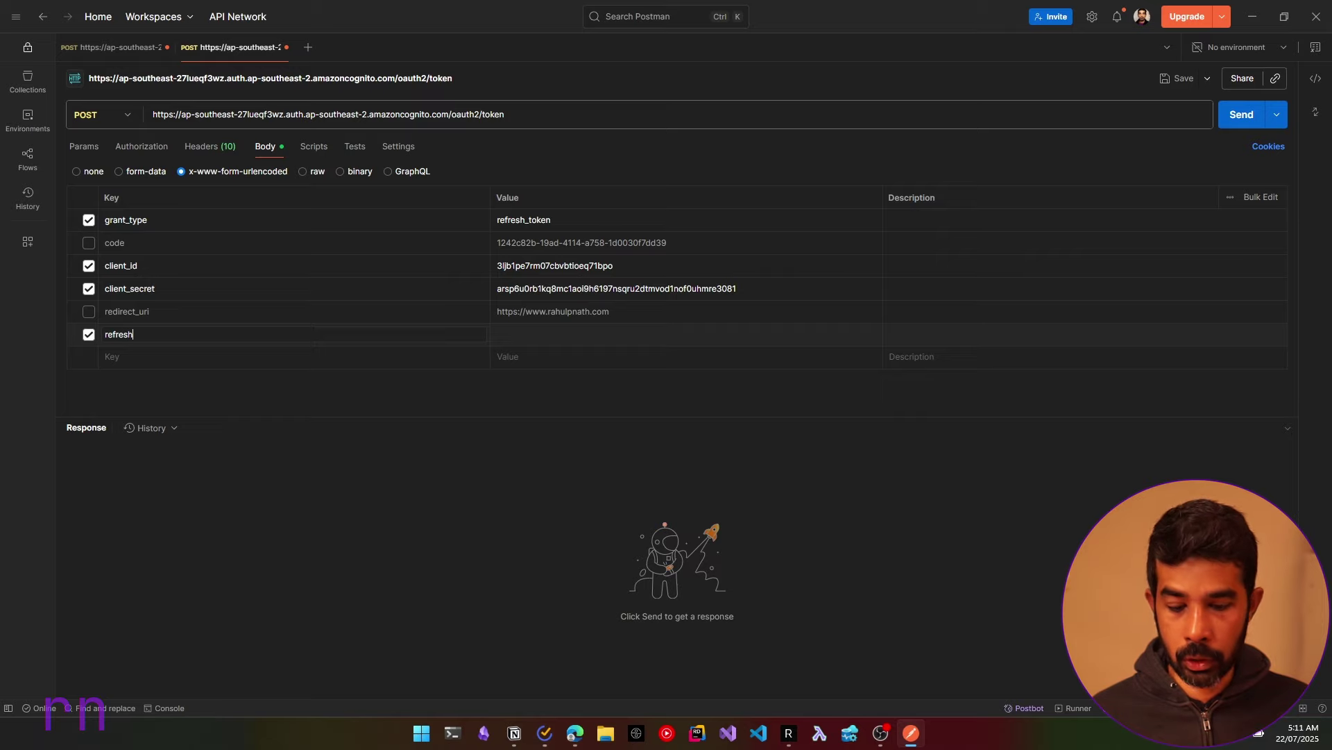
{"action": "type", "text": "_token"}
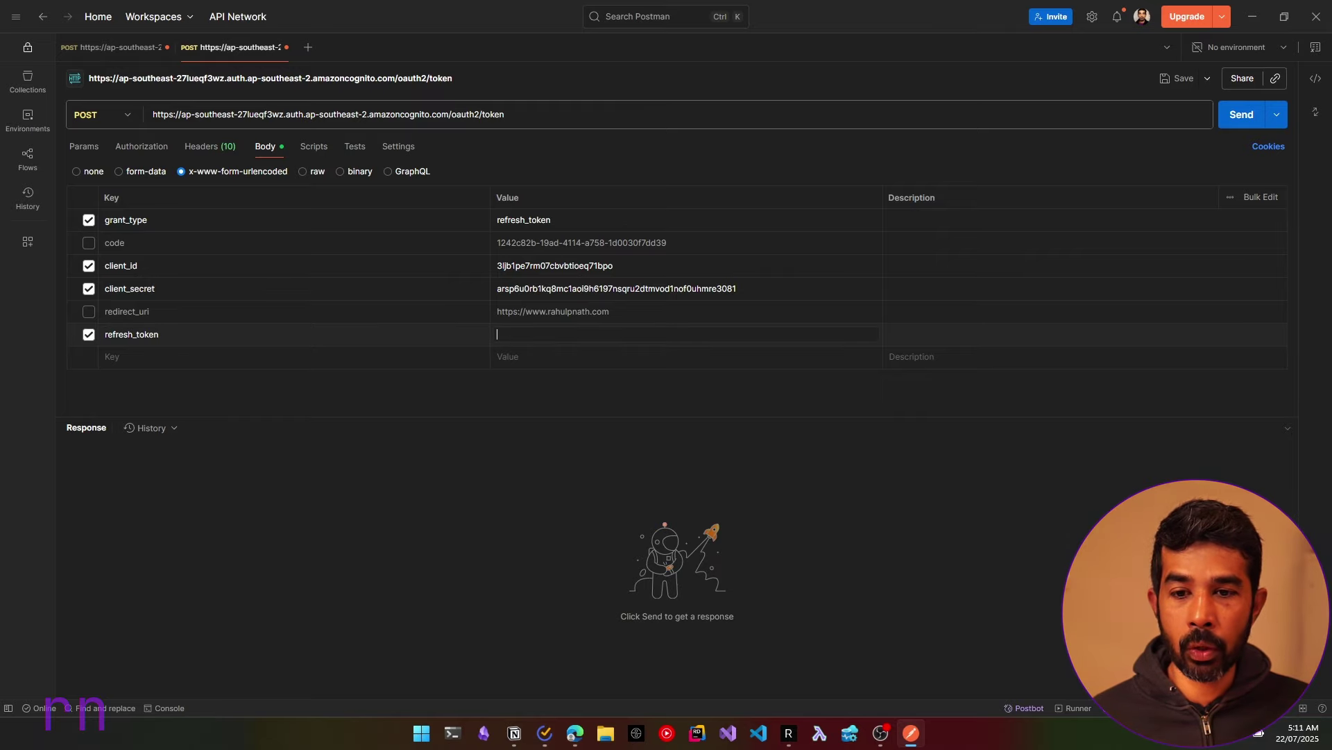
{"action": "left_click", "coordinate": [111, 47]}
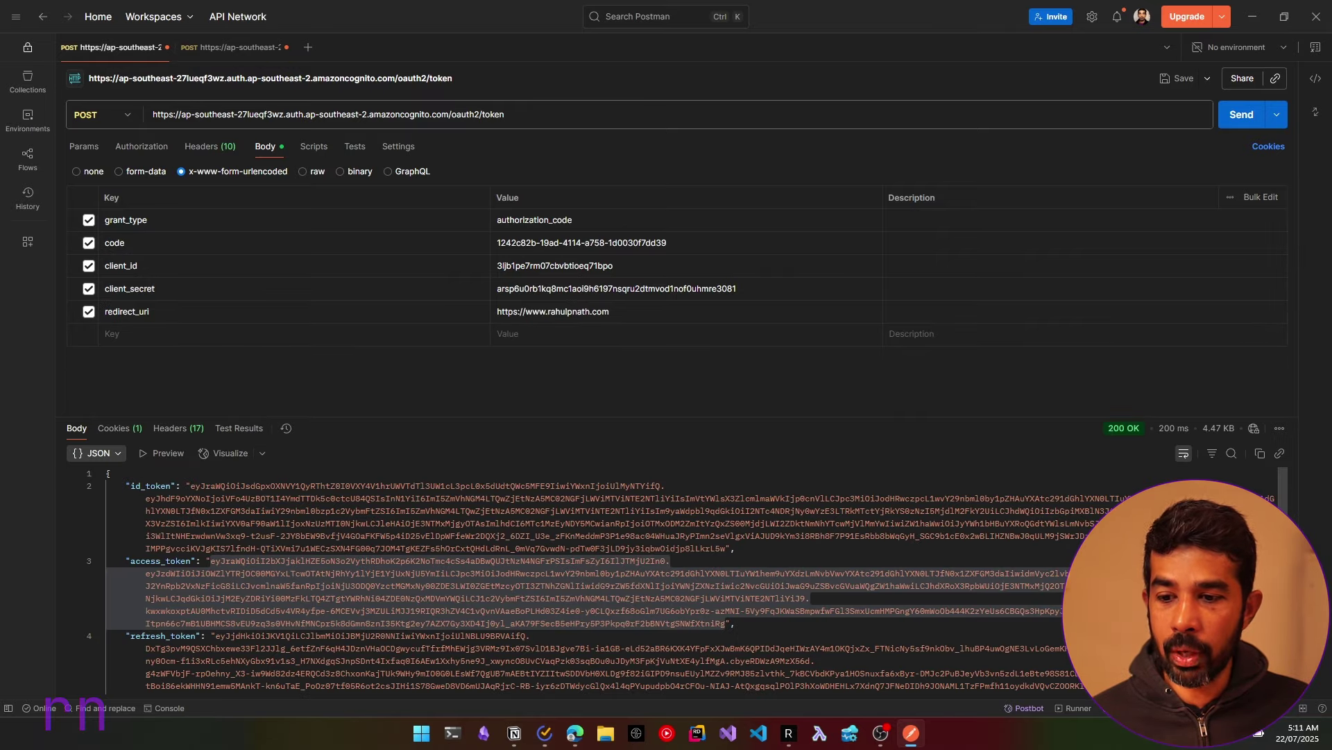
Paste the first response's refresh_token value into the refresh request's refresh_token parameter.
{"action": "double_click", "coordinate": [368, 551]}
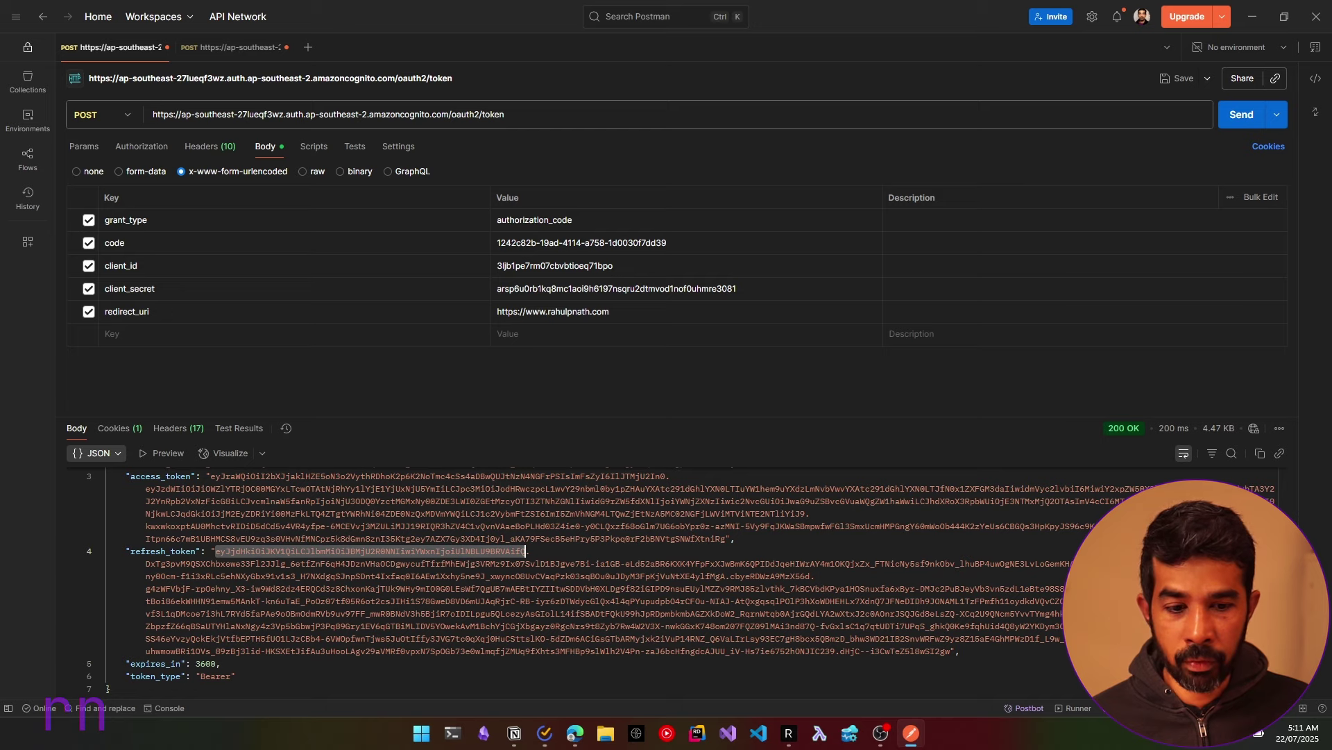
{"action": "triple_click", "coordinate": [368, 551]}
{"action": "left_click", "coordinate": [229, 48]}
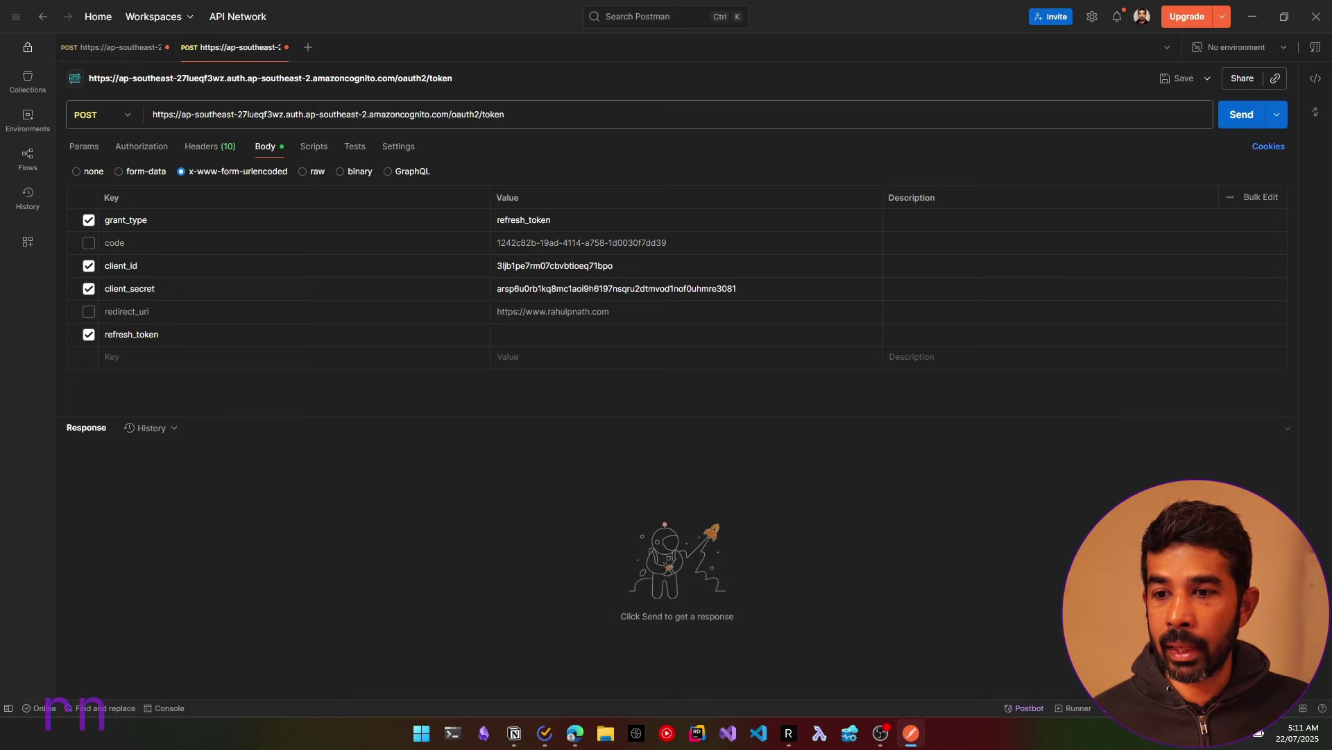
{"action": "left_click", "coordinate": [527, 333]}
{"action": "key", "text": "ctrl+v"}
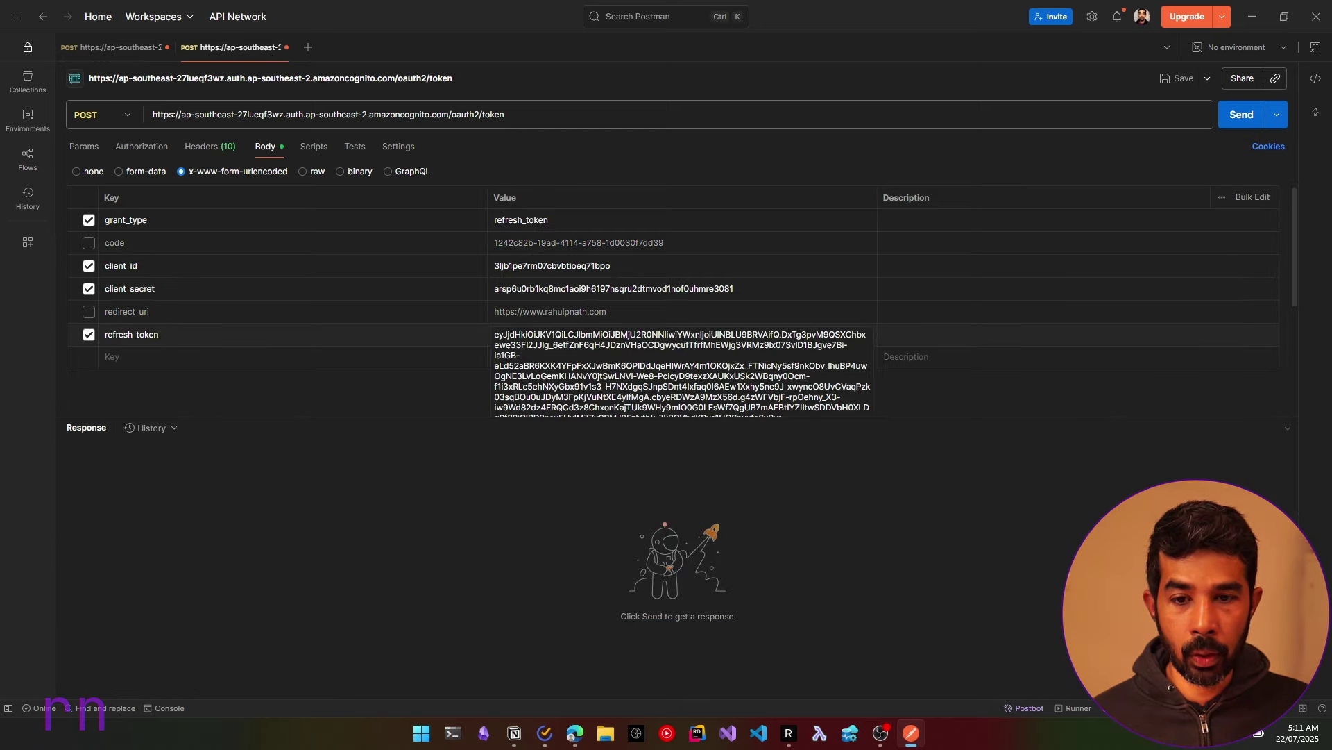
{"action": "left_click", "coordinate": [461, 351]}
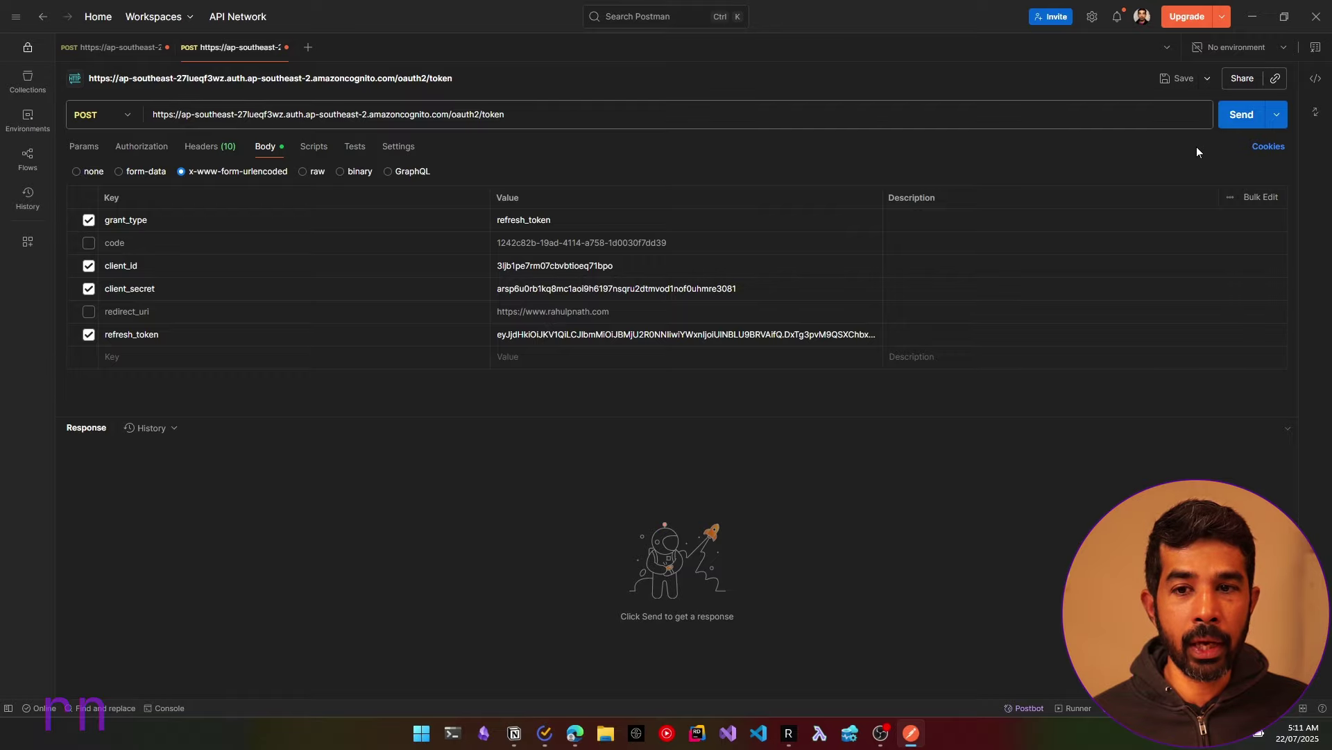
Send the refresh_token request, returning 200 OK with new id and access tokens.
{"action": "left_click", "coordinate": [1239, 115]}
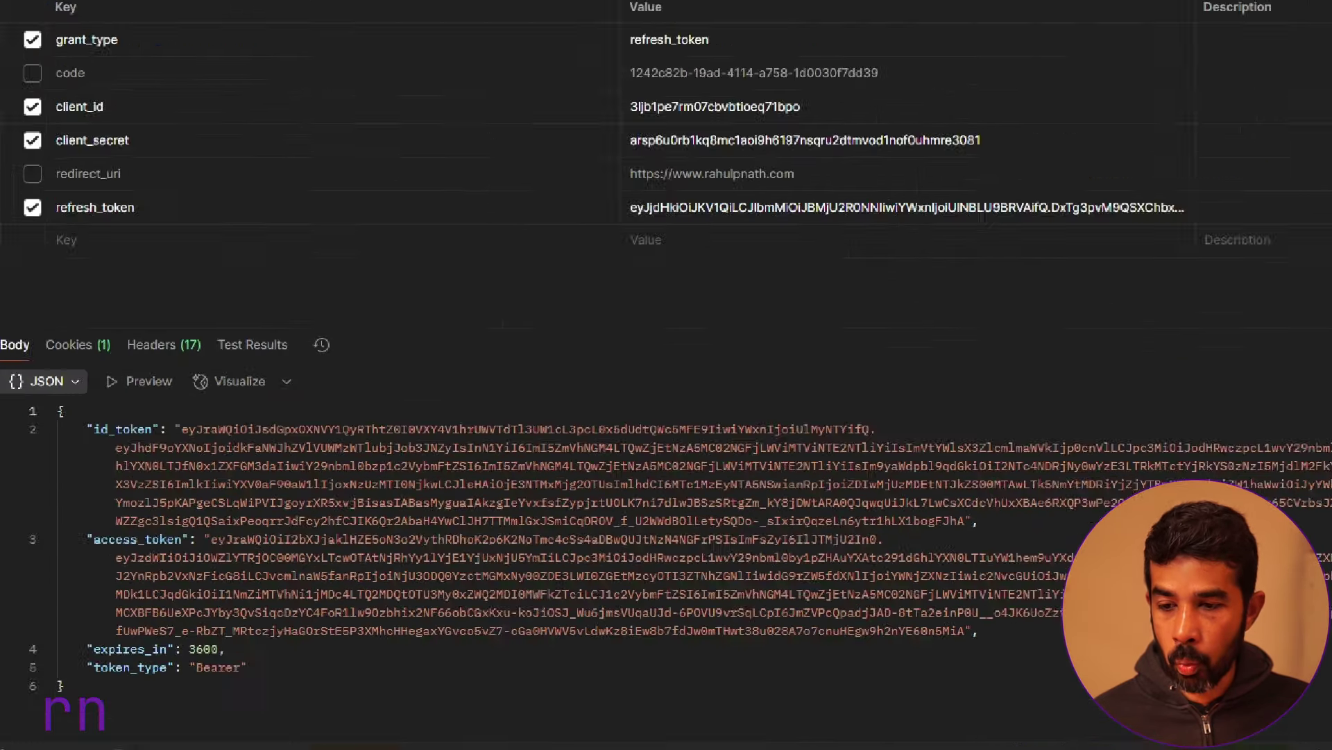
{"action": "left_click_drag", "start_coordinate": [236, 401], "coordinate": [326, 400]}
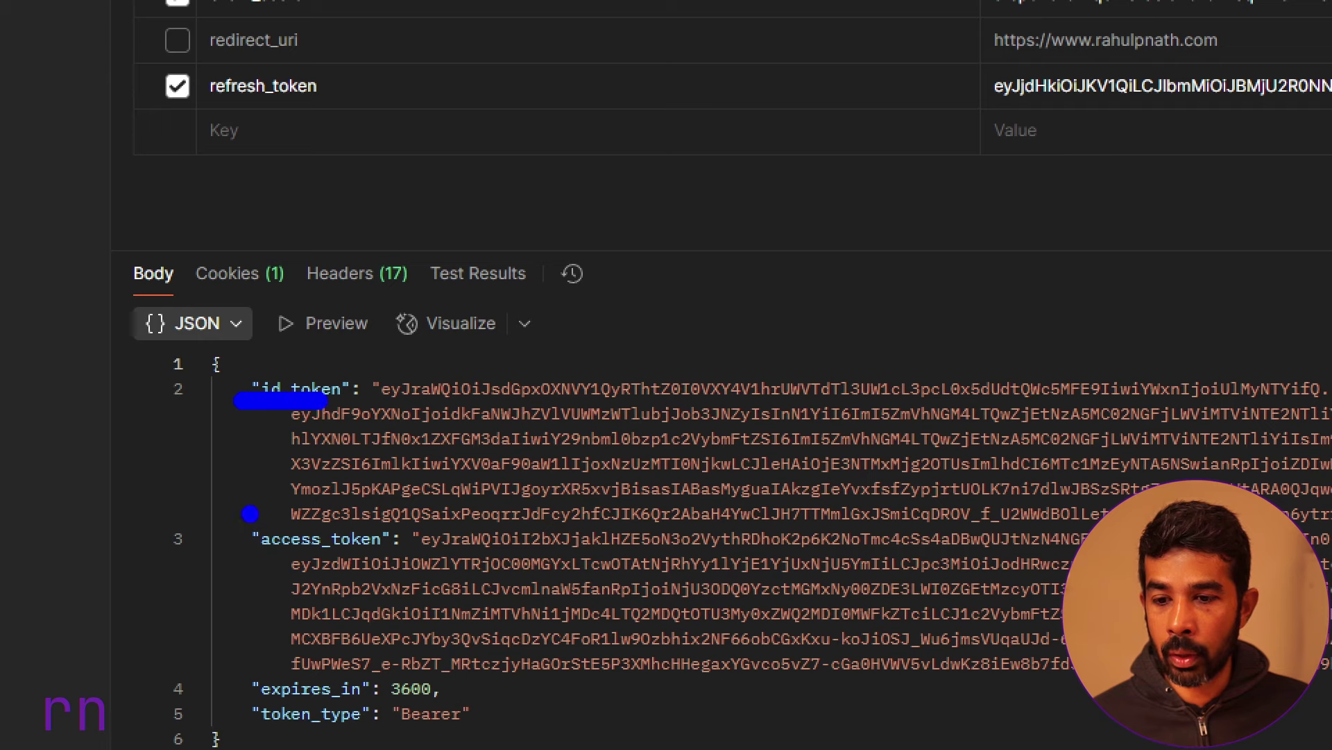
{"action": "left_click_drag", "start_coordinate": [288, 566], "coordinate": [420, 574]}
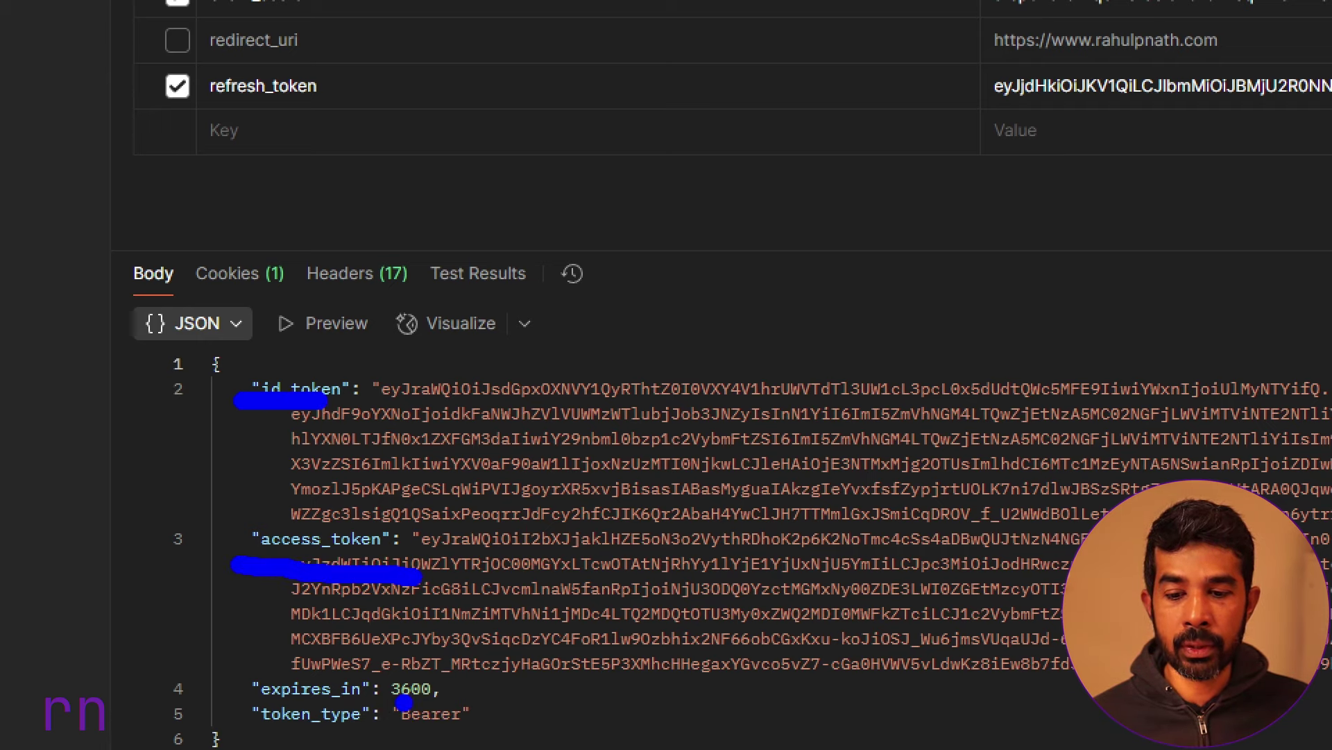
{"action": "key", "text": "Escape"}
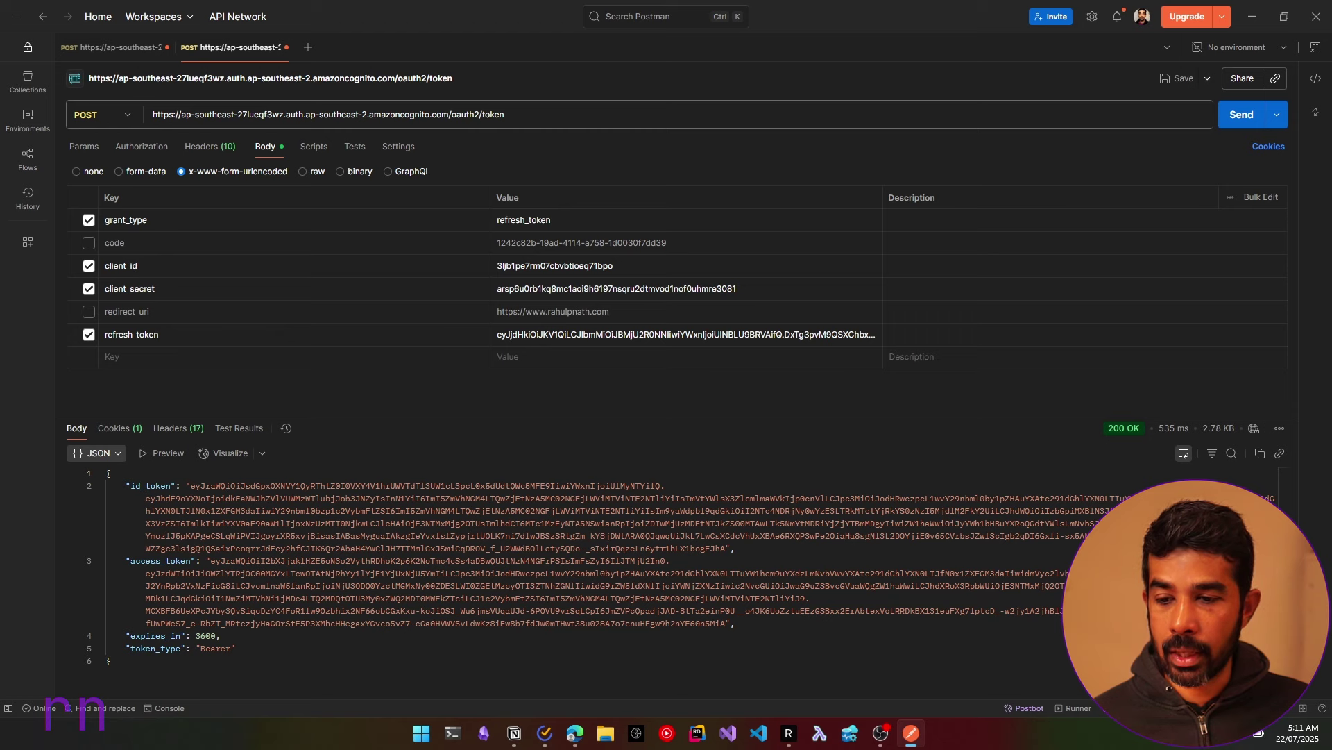
{"action": "double_click", "coordinate": [437, 561]}
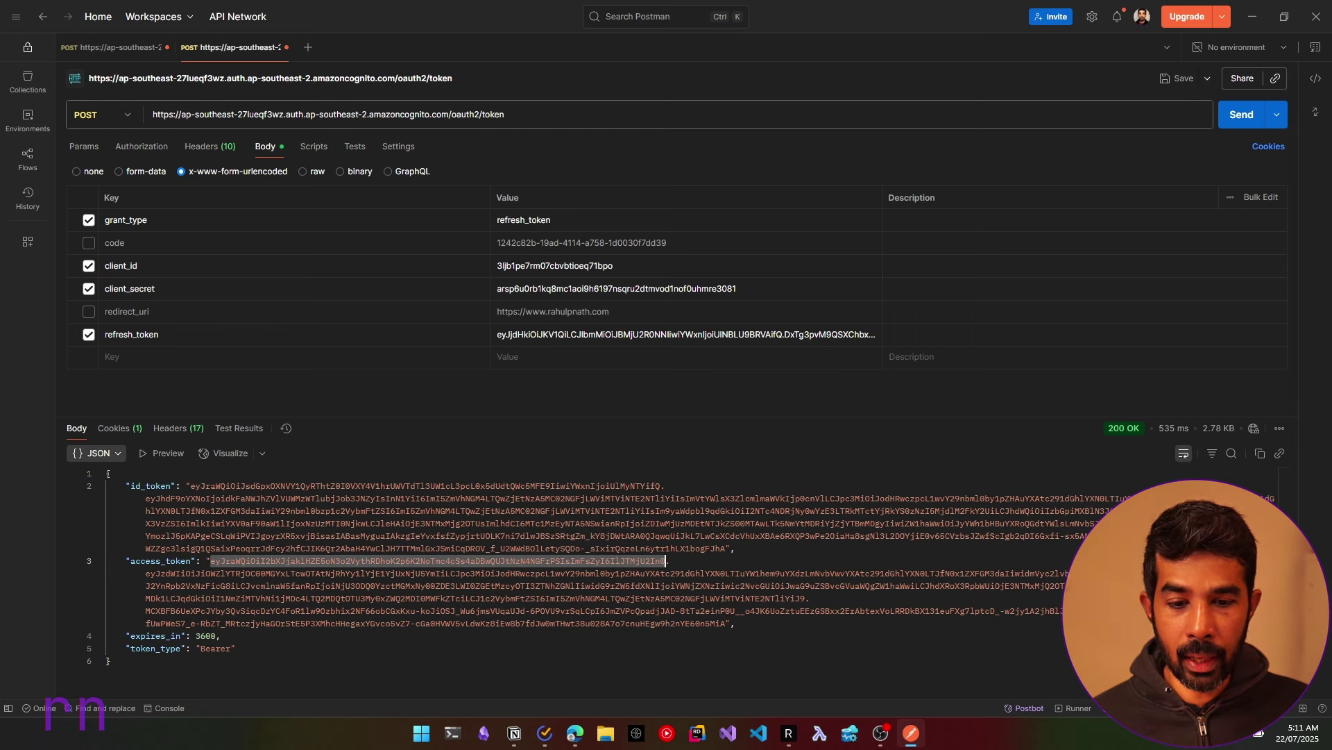
{"action": "left_click_drag", "start_coordinate": [666, 561], "coordinate": [726, 624]}
{"action": "left_click", "coordinate": [514, 733]}
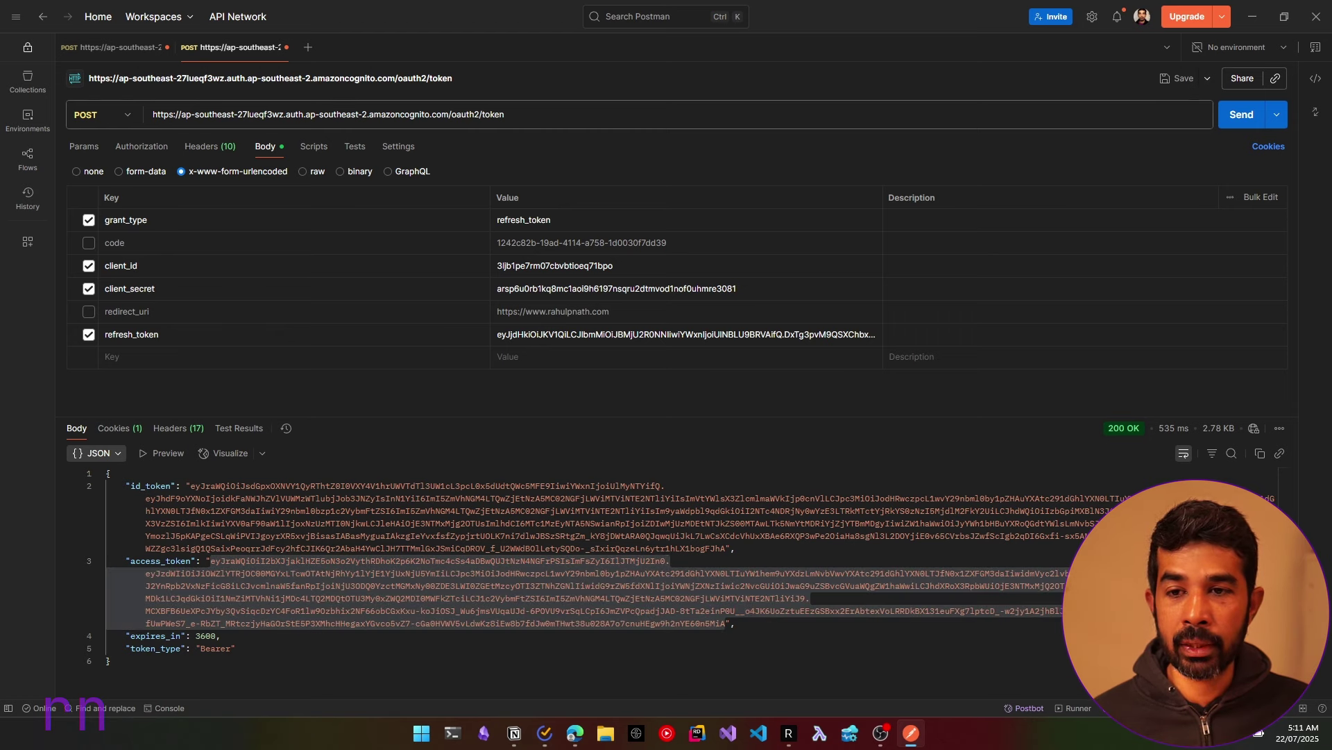
{"action": "left_click", "coordinate": [571, 733]}
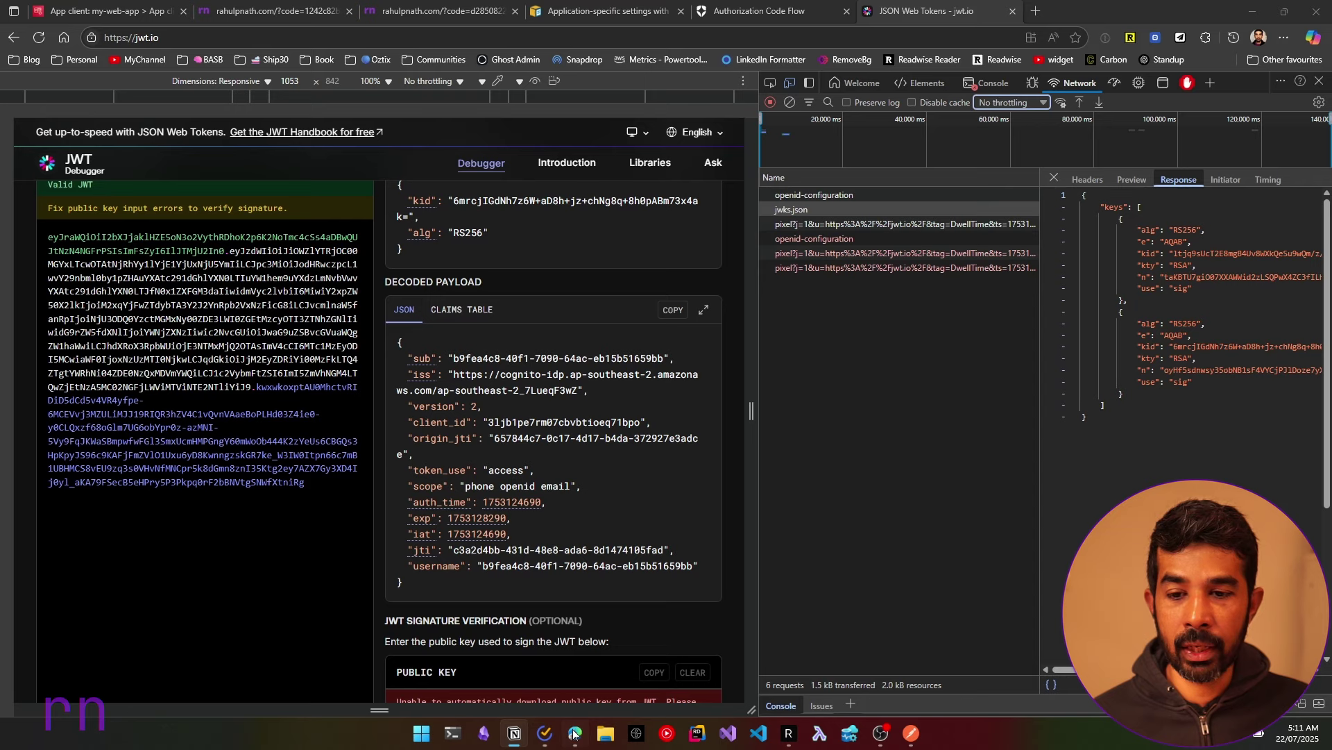
{"action": "left_click", "coordinate": [264, 535]}
{"action": "key", "text": "ctrl+a"}
{"action": "key", "text": "ctrl+v"}
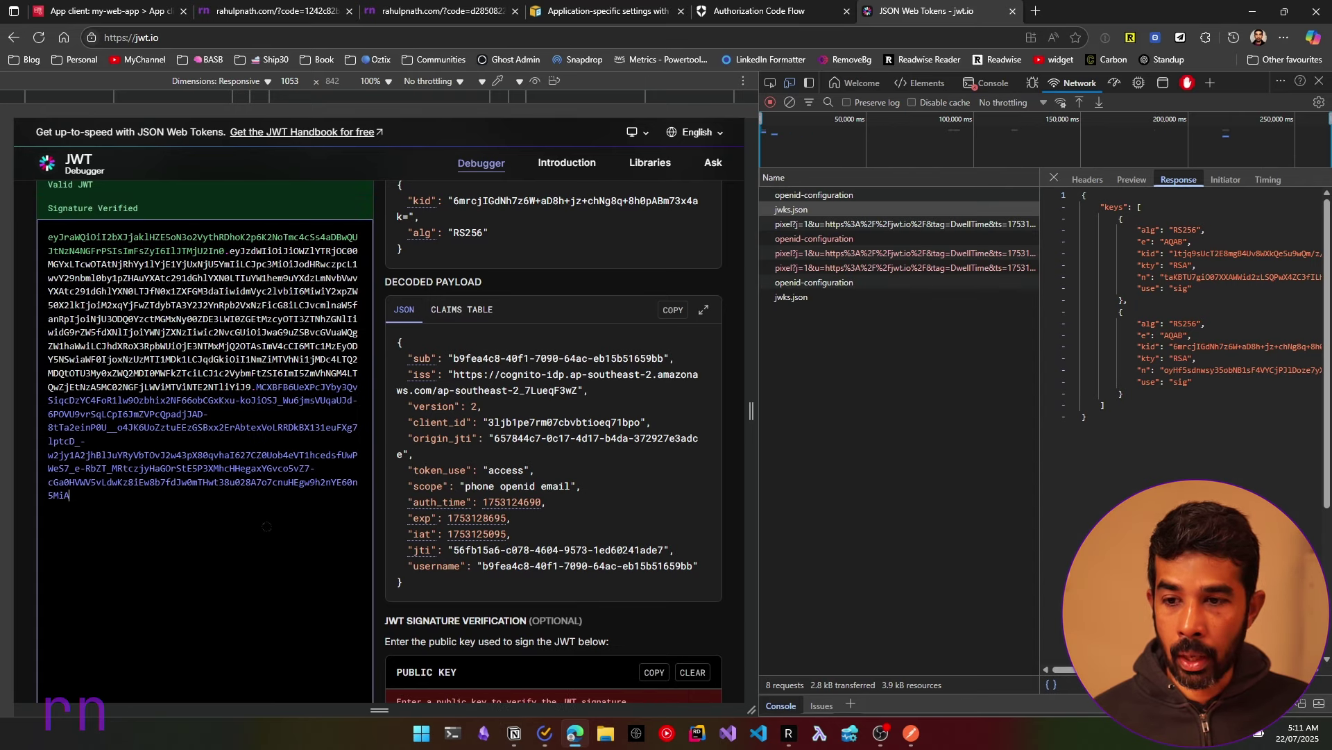